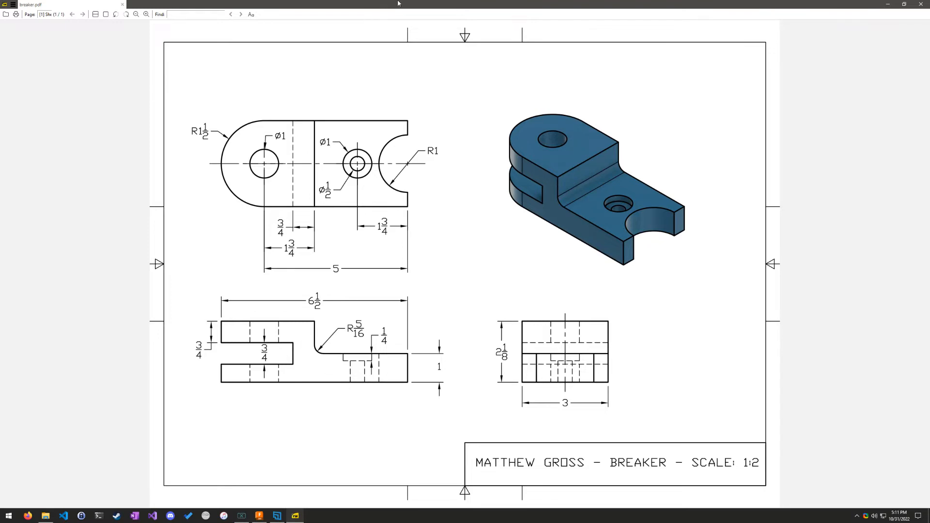
Arrange the breaker.pdf drawing and Fusion 360 side by side, and enlarge the drawing around its front view
drag(414, 9, 402, 43)
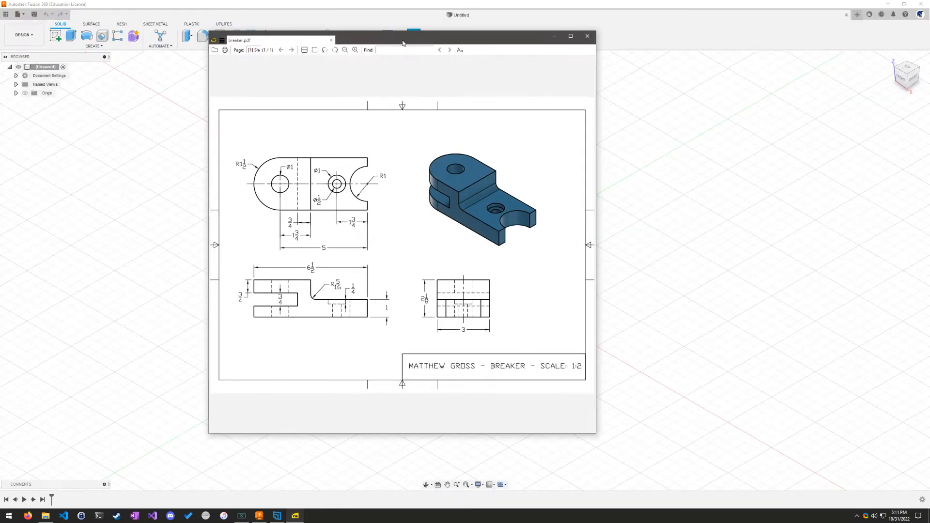
key(super+Right)
click(361, 7)
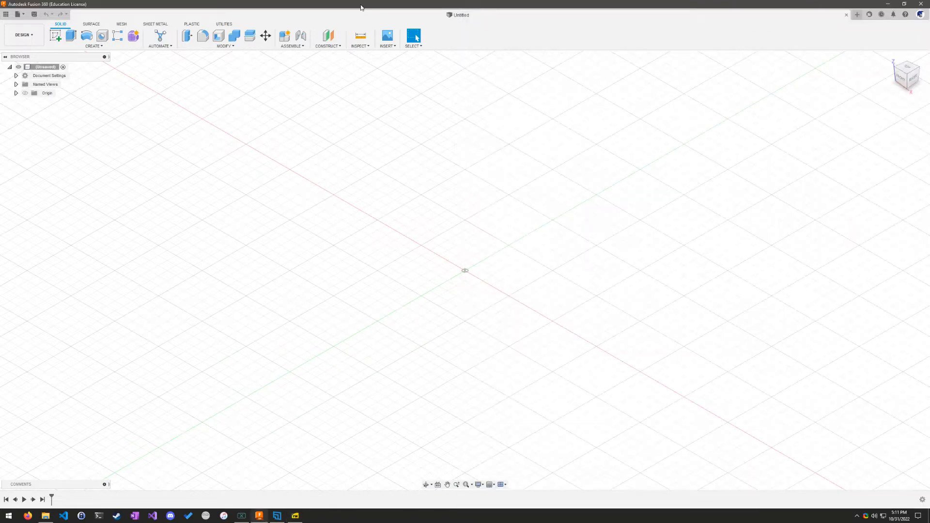
key(super+Left)
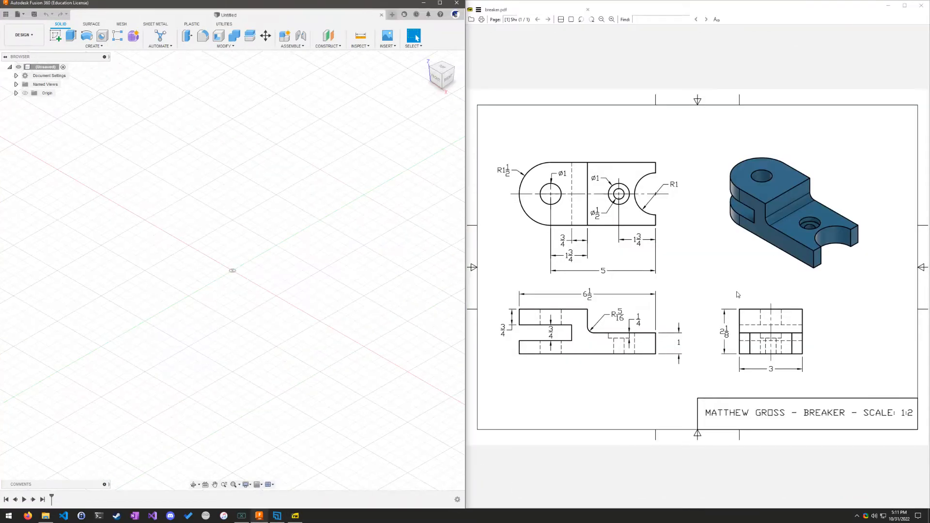
click(612, 20)
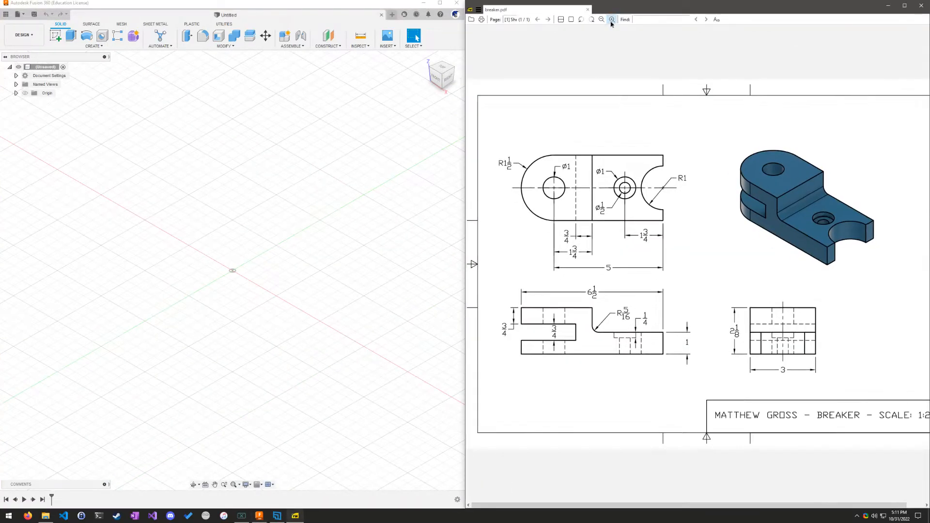
click(611, 20)
click(612, 20)
click(611, 20)
drag(812, 382, 789, 224)
mouse_move(736, 325)
mouse_down()
mouse_move(806, 295)
mouse_move(740, 276)
mouse_move(739, 459)
mouse_move(753, 489)
mouse_move(729, 359)
mouse_move(747, 364)
mouse_move(747, 335)
mouse_up()
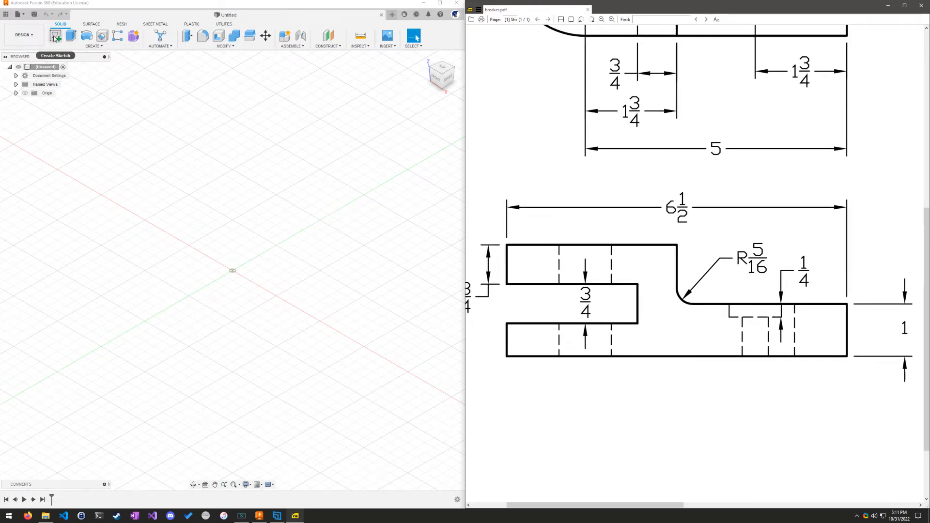
Change the document's active units to inches
click(92, 10)
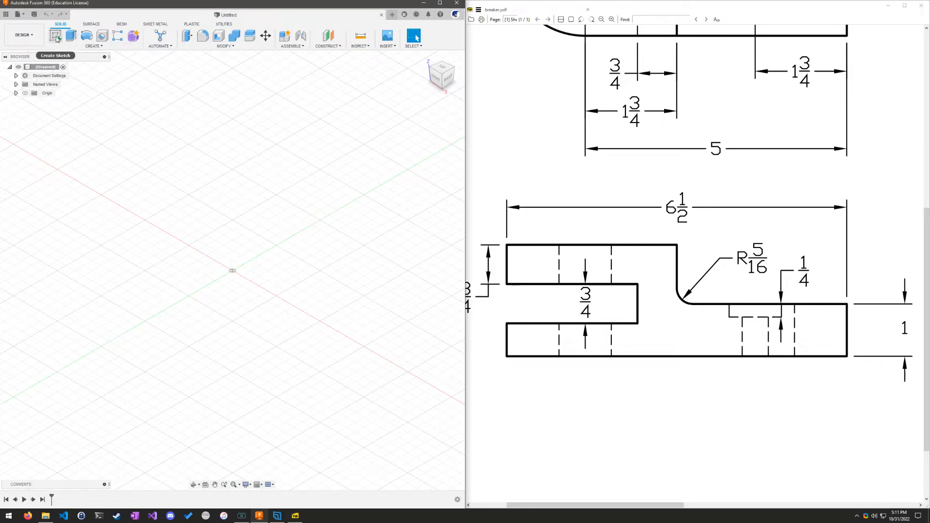
click(16, 76)
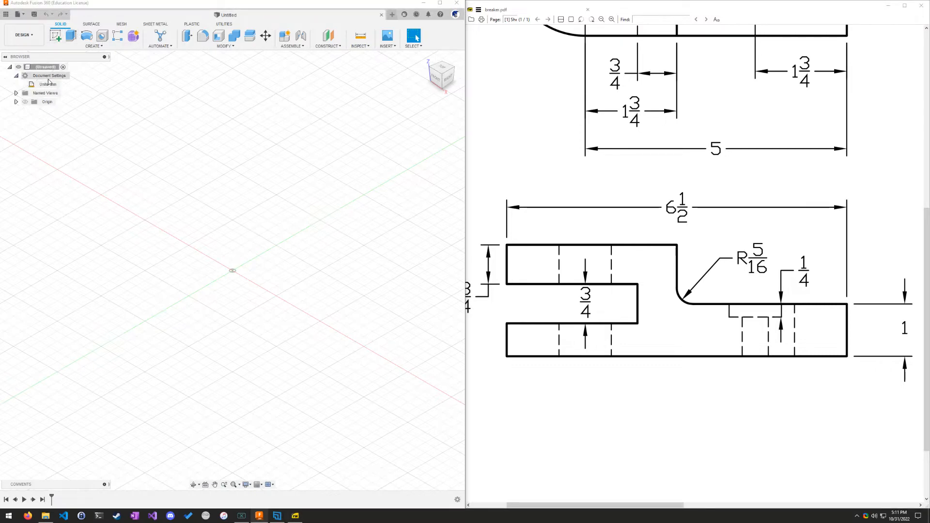
click(64, 84)
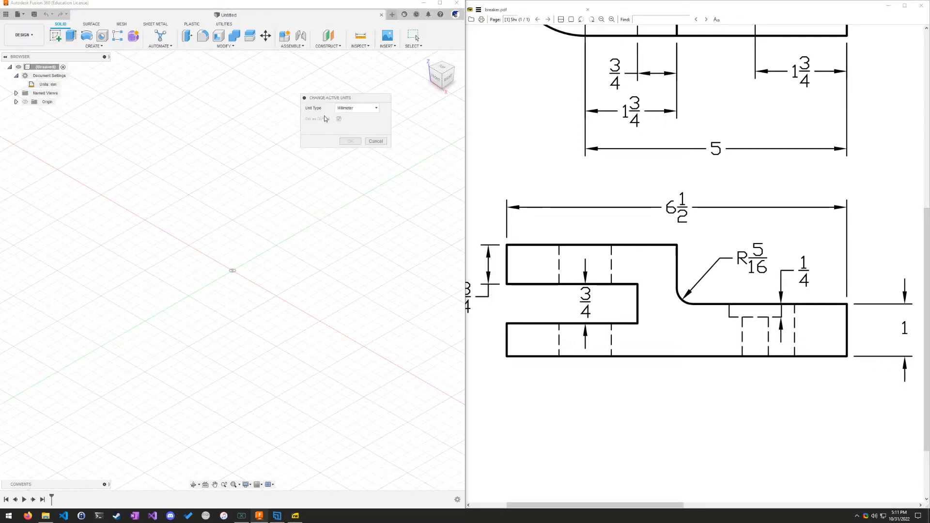
click(357, 109)
click(349, 133)
click(348, 142)
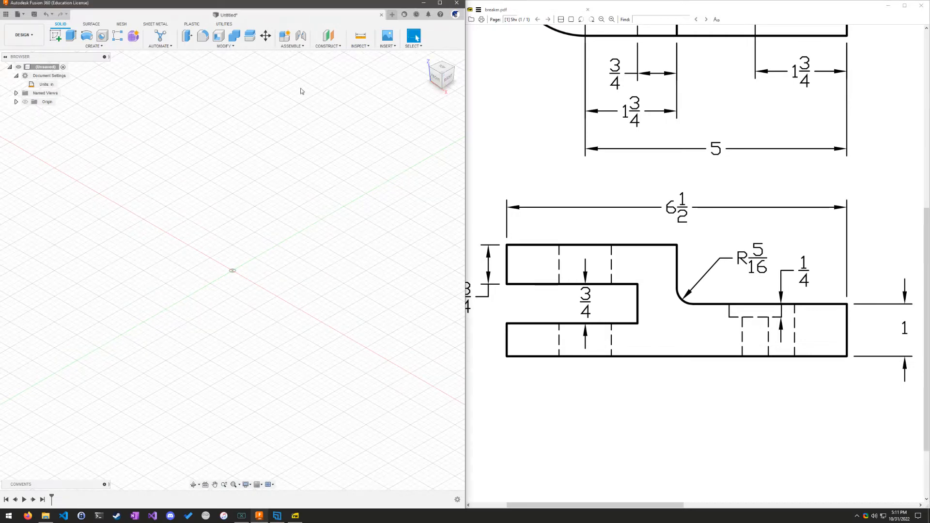
Create a sketch on the front plane and move the sketch palette clear of the drawing area
click(57, 40)
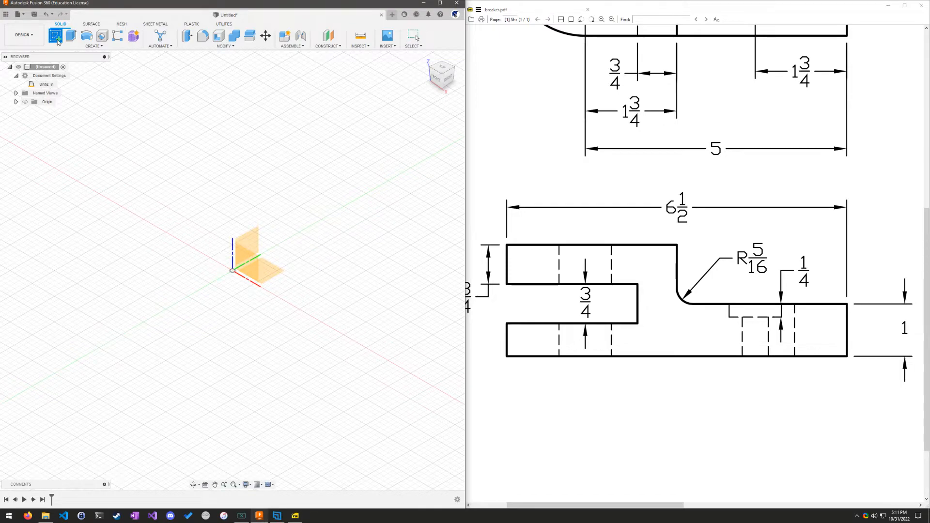
click(436, 80)
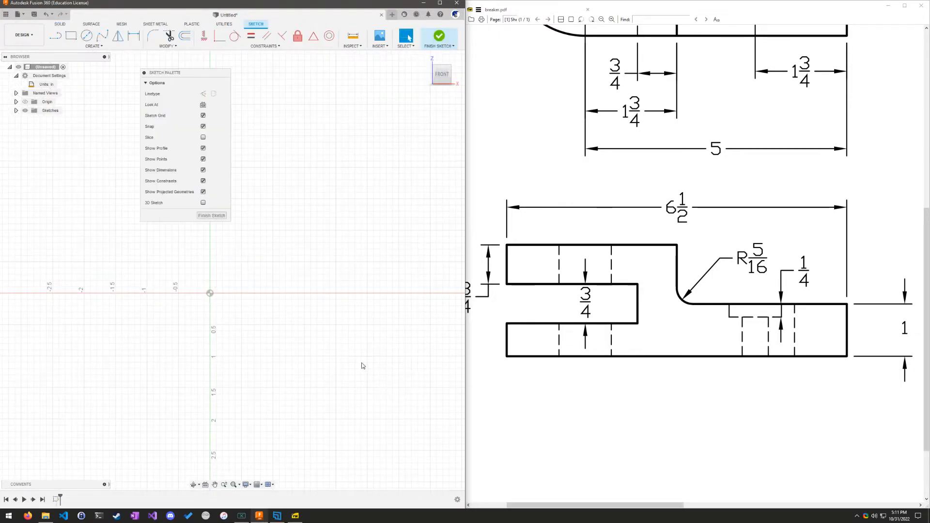
mouse_move(190, 76)
mouse_down()
mouse_move(101, 314)
mouse_move(89, 310)
mouse_up()
shift+middle_drag(320, 275, 389, 159)
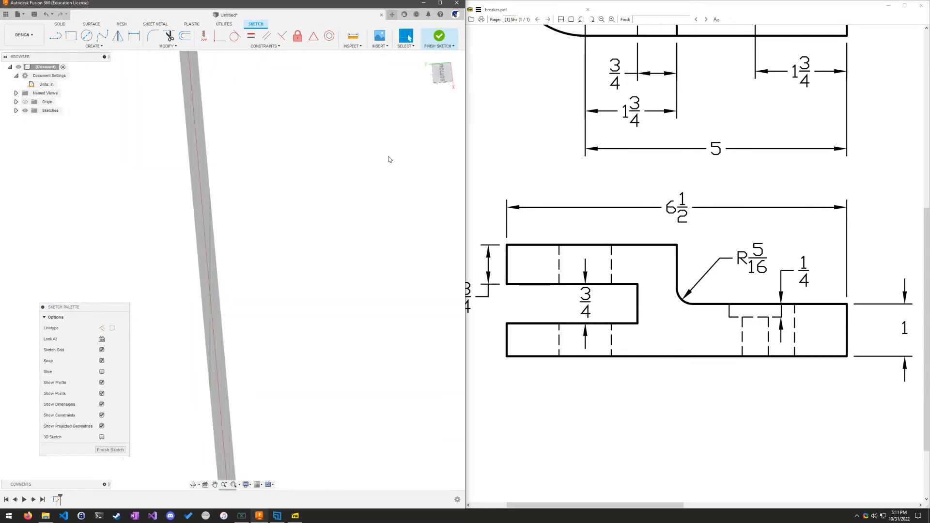
click(425, 59)
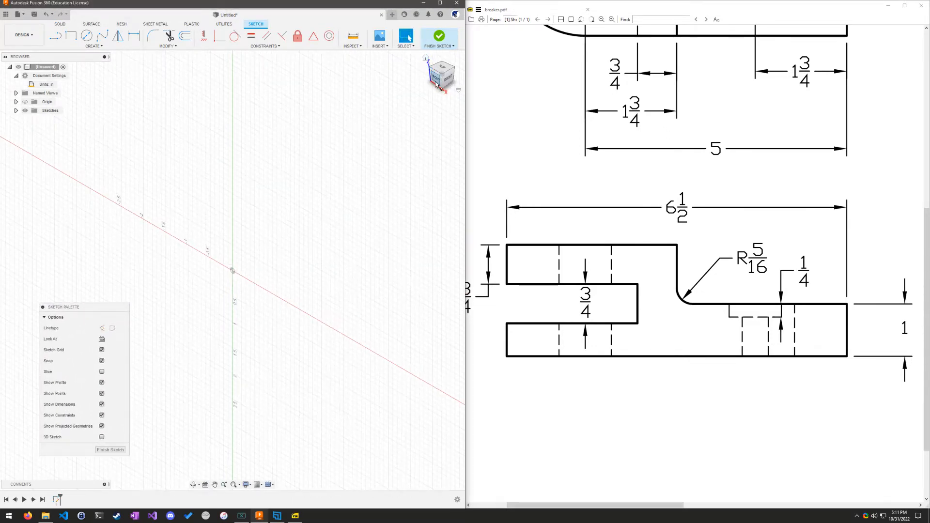
click(438, 82)
Sketch a closed L-shaped profile from the origin with lines, about 3.1 in long and 1.6 in high, with the taller part at the origin
mouse_move(305, 275)
middle_down()
mouse_move(363, 193)
mouse_move(304, 281)
mouse_move(319, 267)
middle_up()
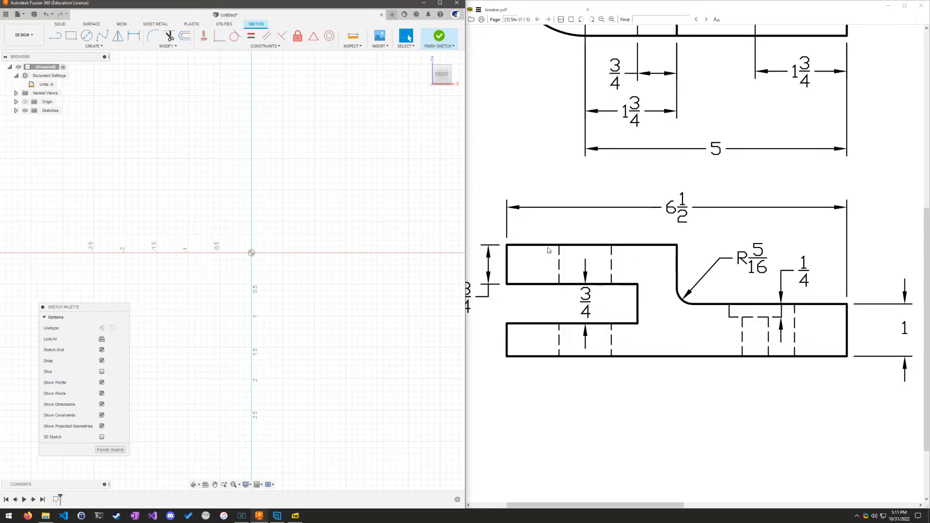
click(58, 37)
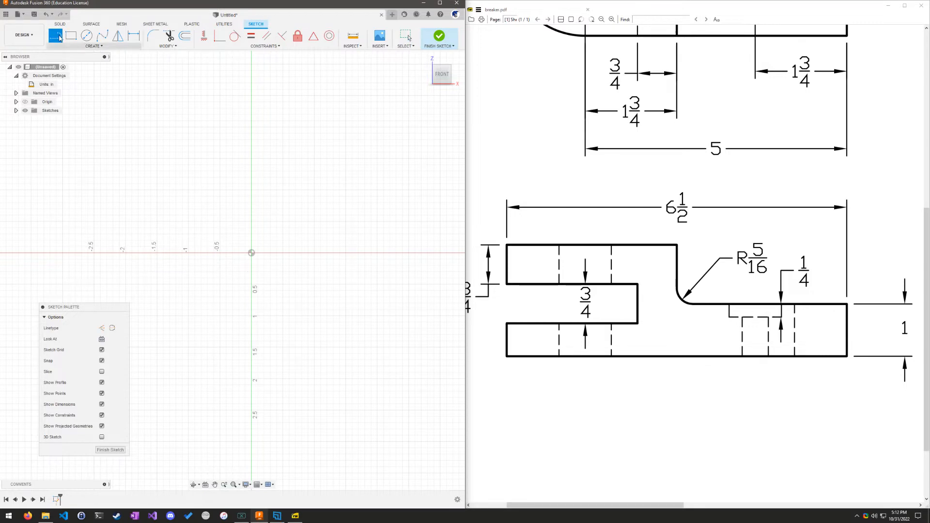
click(251, 253)
click(446, 252)
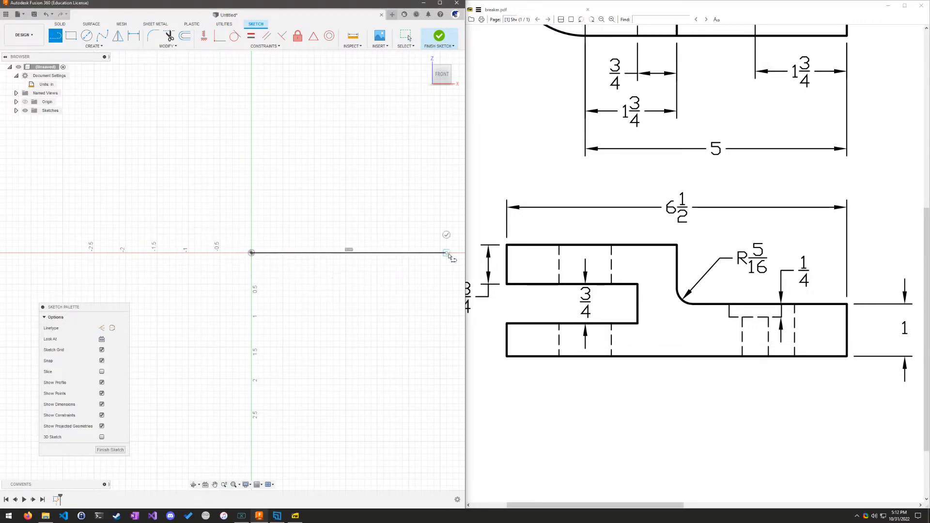
click(446, 202)
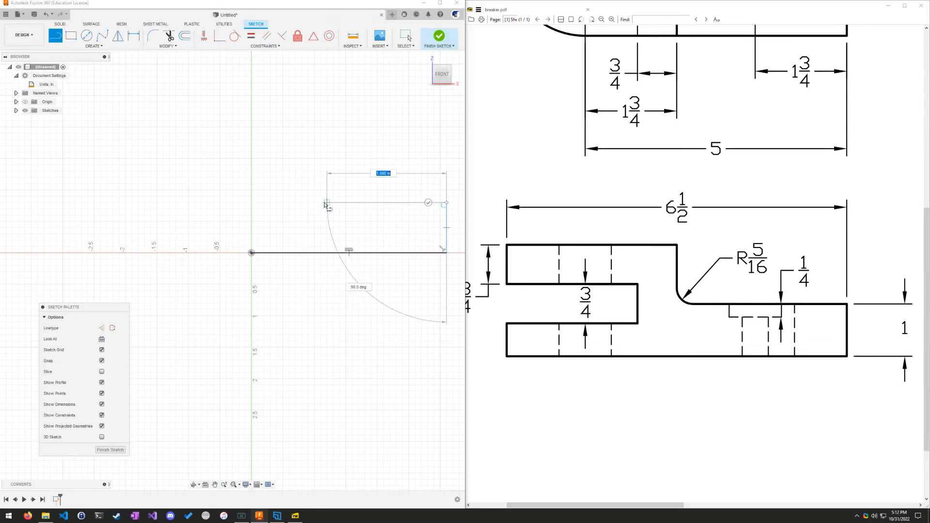
click(318, 204)
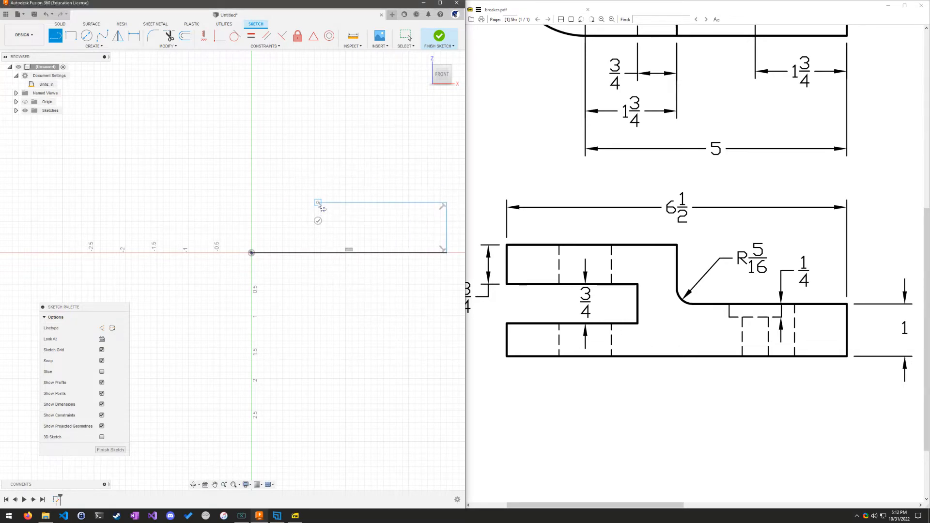
click(318, 152)
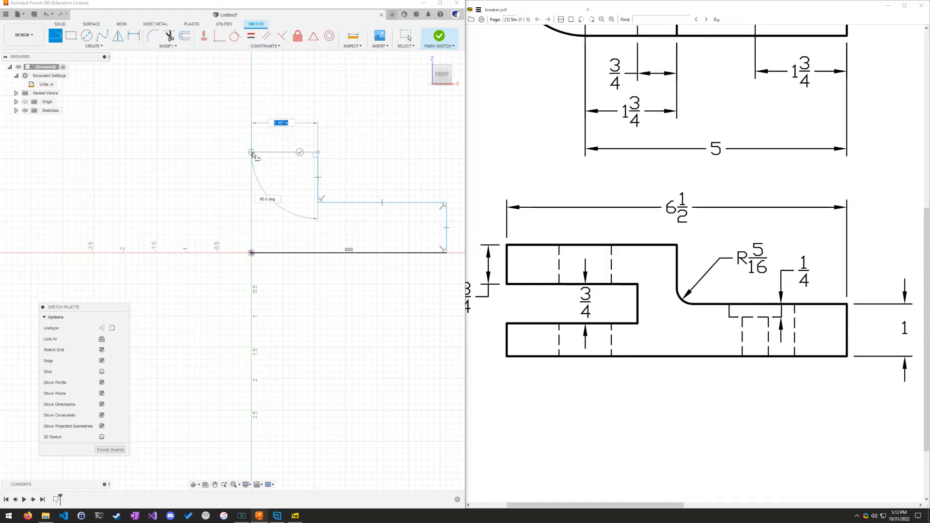
click(252, 153)
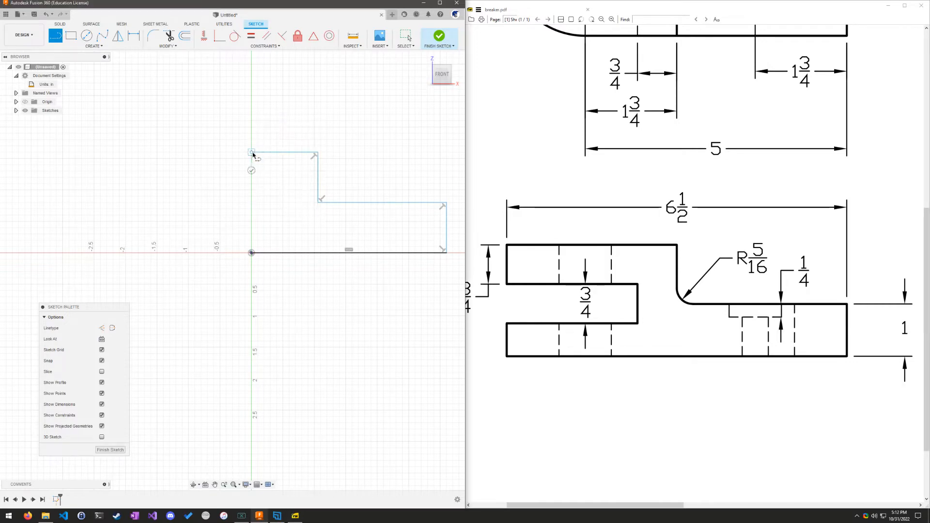
click(252, 252)
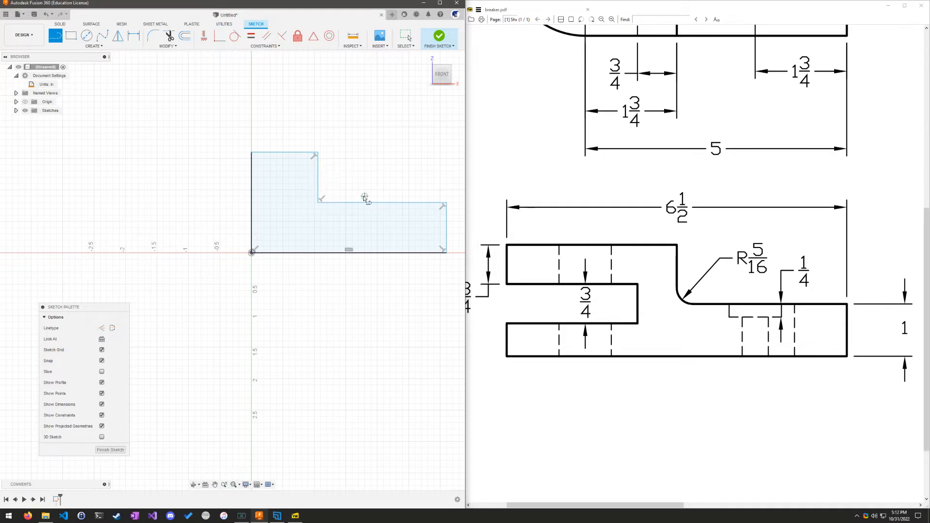
Dimension the profile's overall length between its two outer vertical edges as 6.5 in
click(133, 36)
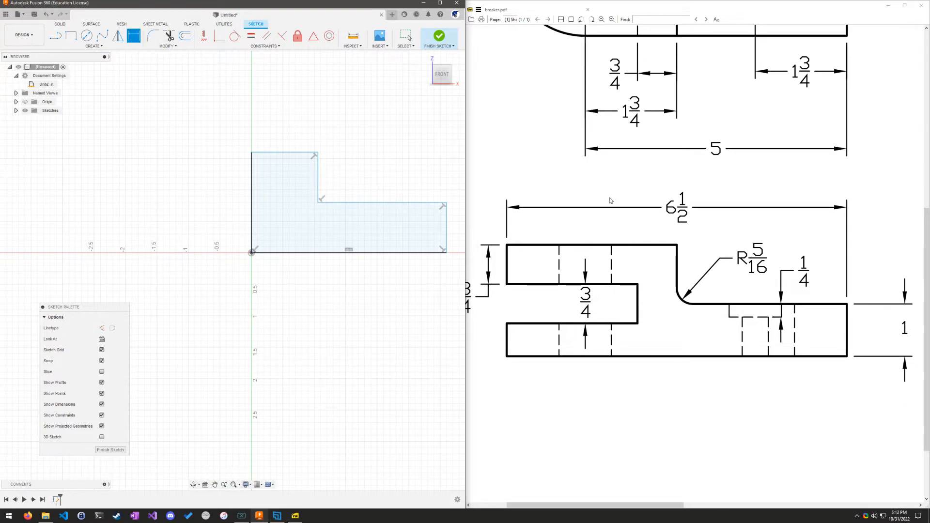
click(252, 203)
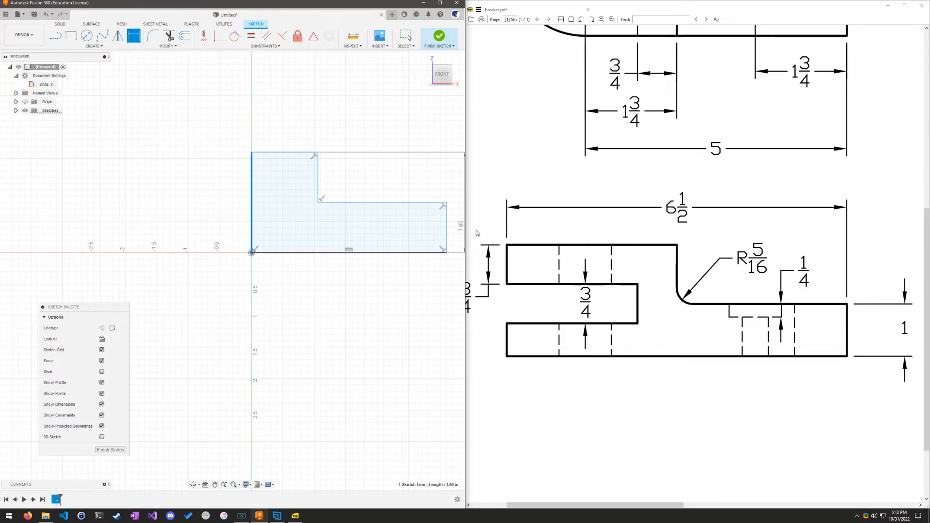
click(446, 227)
click(361, 117)
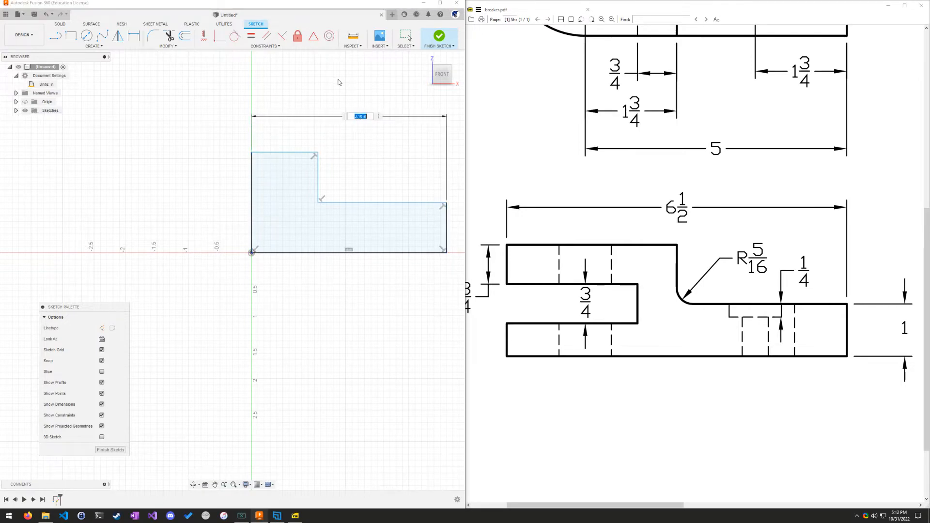
text(6.5)
key(Return)
Dimension the vertical edge at the profile's low right end as 1 in
mouse_move(424, 354)
shift+middle_down()
mouse_move(305, 328)
mouse_move(239, 336)
mouse_move(275, 305)
shift+middle_up()
key(d)
scroll(239, 336, down, 2)
click(439, 76)
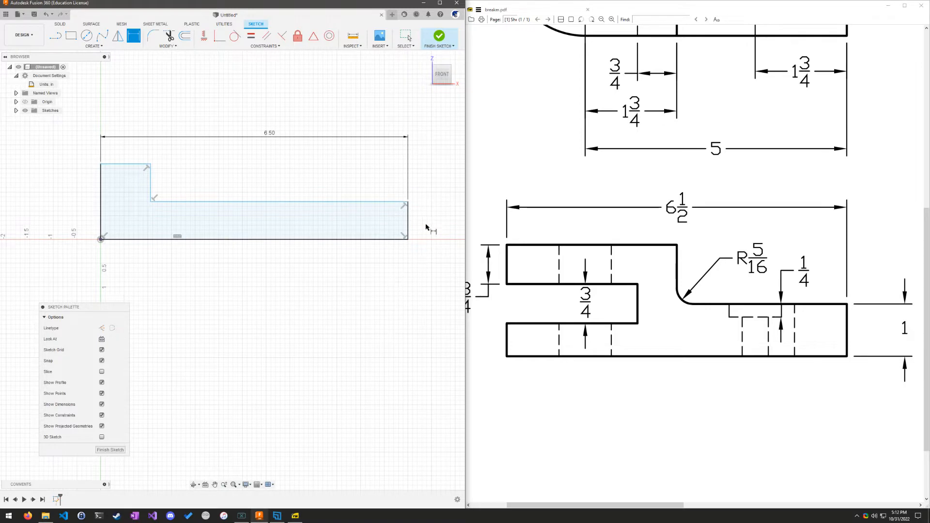
click(407, 220)
click(425, 219)
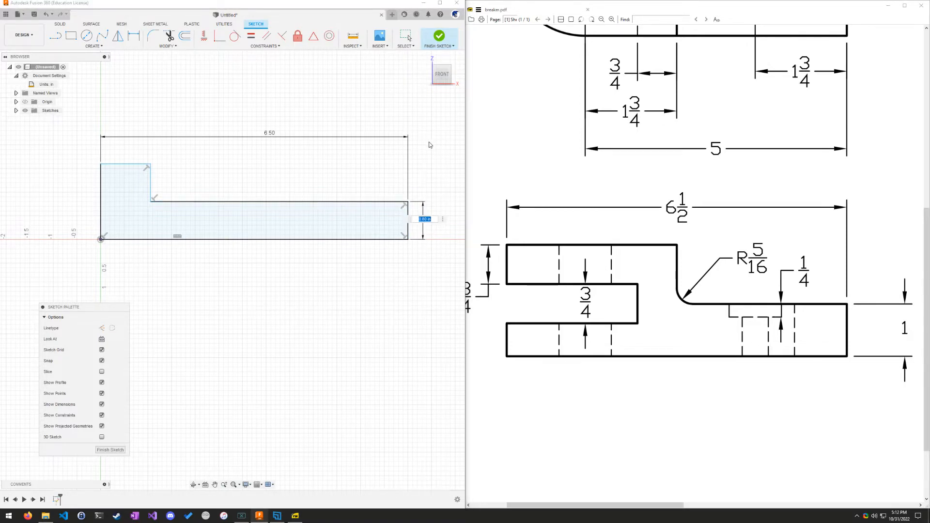
text(1)
key(Return)
Draw three connected lines forming a rectangular slot about 0.58 in deep into the profile's left edge
mouse_move(833, 339)
middle_down()
mouse_move(653, 328)
mouse_move(747, 333)
mouse_move(731, 332)
mouse_move(740, 333)
middle_up()
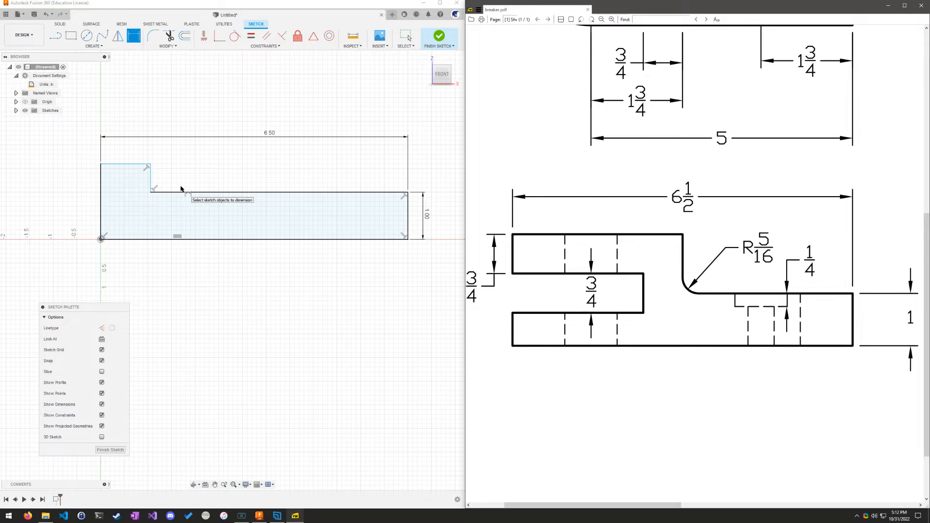
click(61, 37)
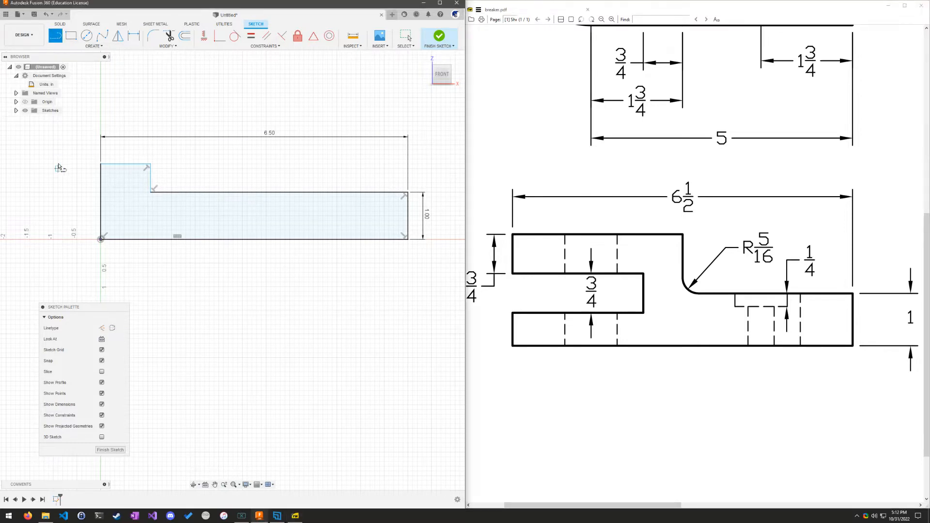
click(101, 188)
click(127, 187)
click(127, 215)
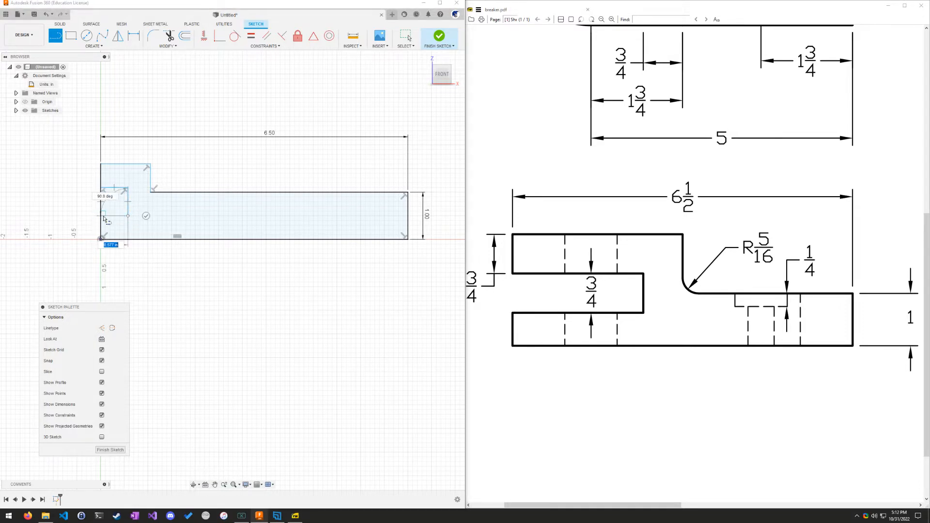
click(102, 216)
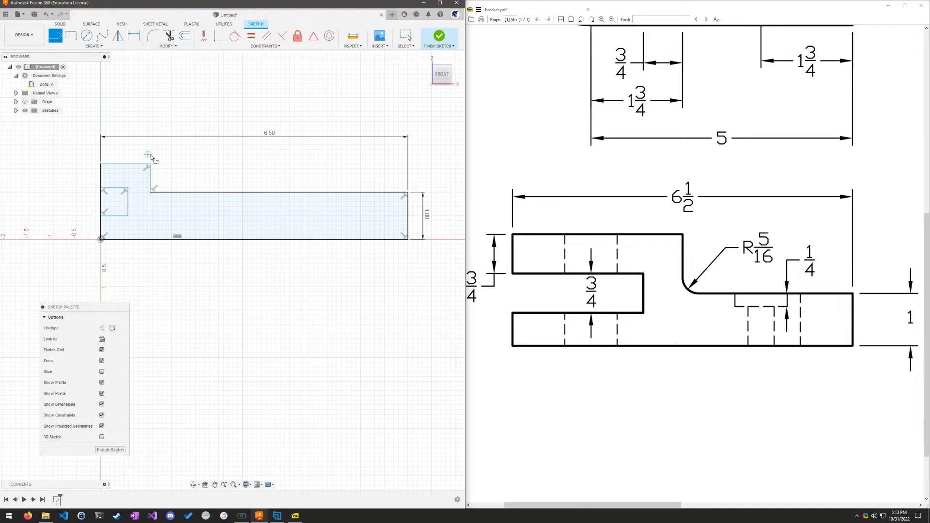
key(Escape)
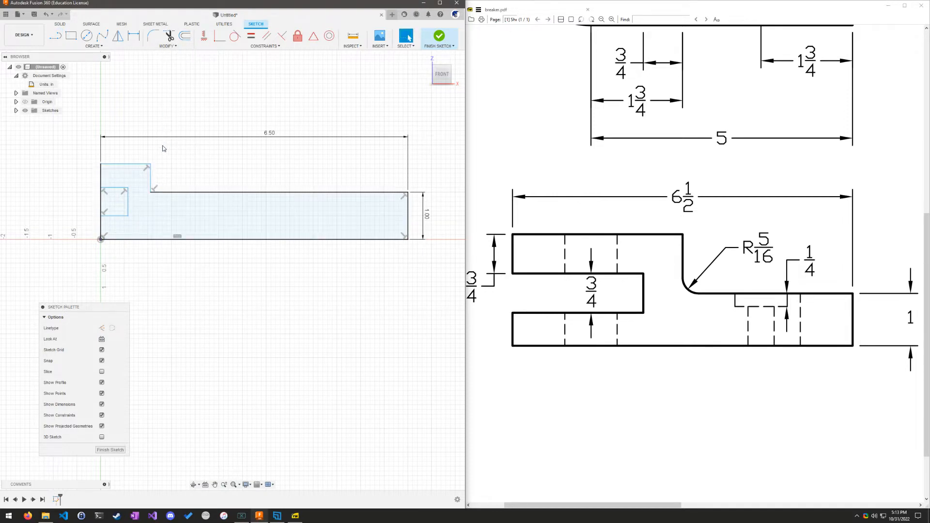
Trim the segment of the profile's left edge between the two horizontal slot lines to open the slot
click(169, 37)
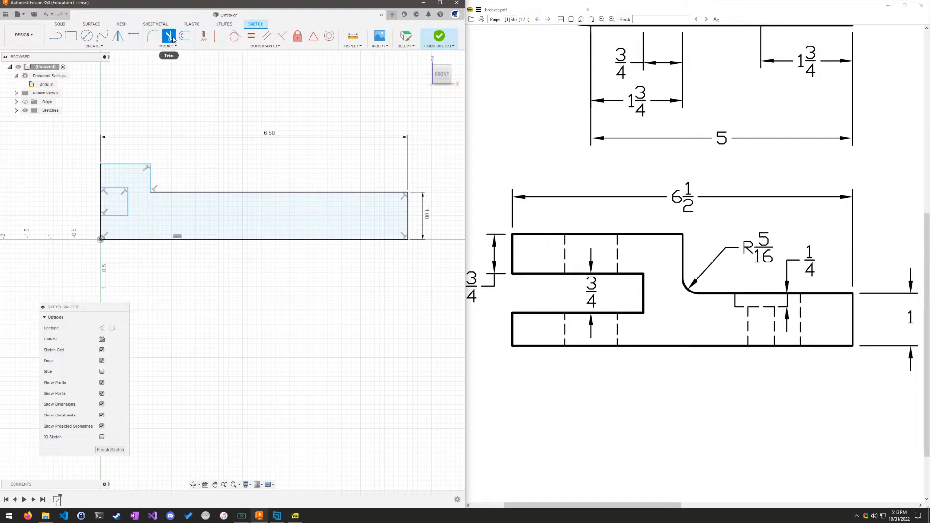
click(101, 203)
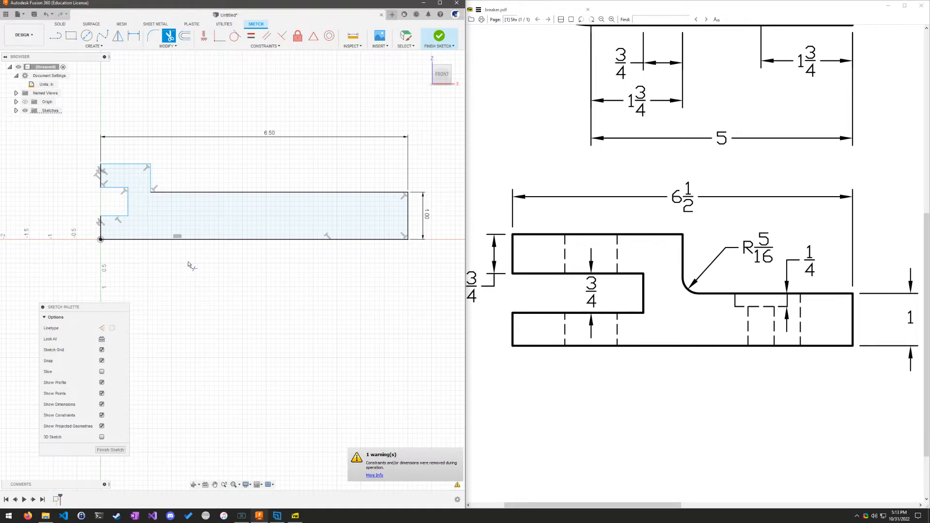
key(Escape)
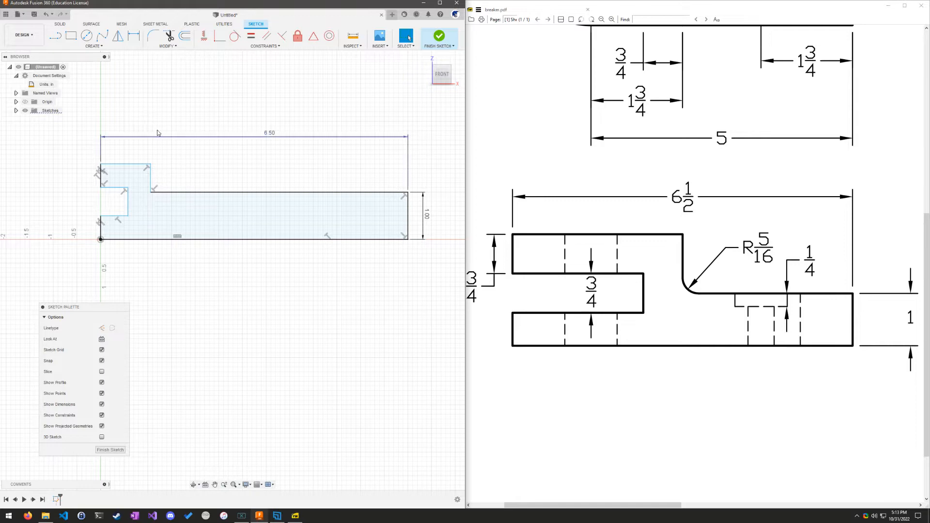
Dimension the slot's height between its two horizontal lines as 3/4 in
click(135, 37)
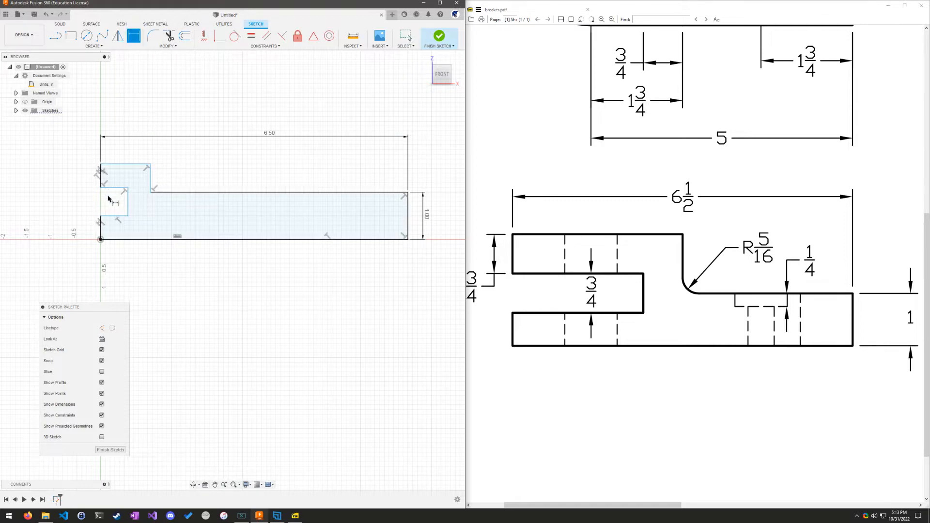
click(114, 188)
click(114, 216)
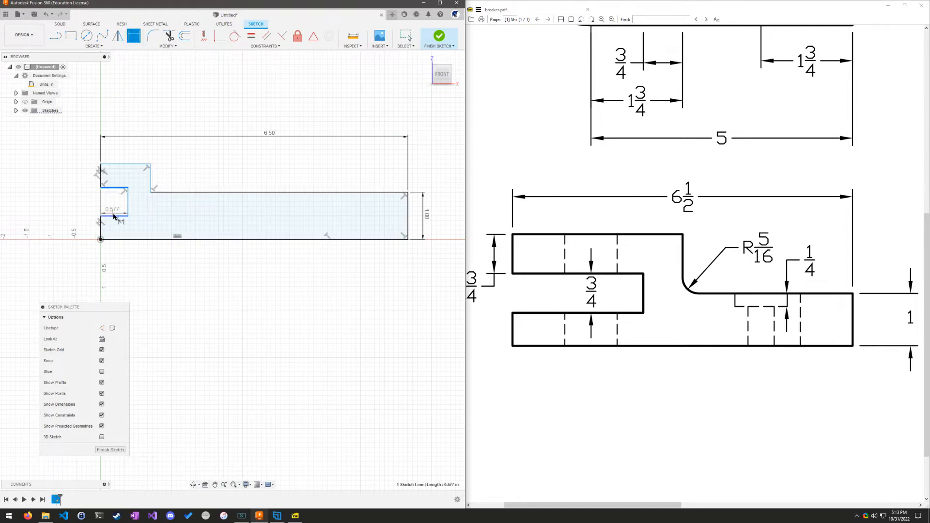
click(84, 201)
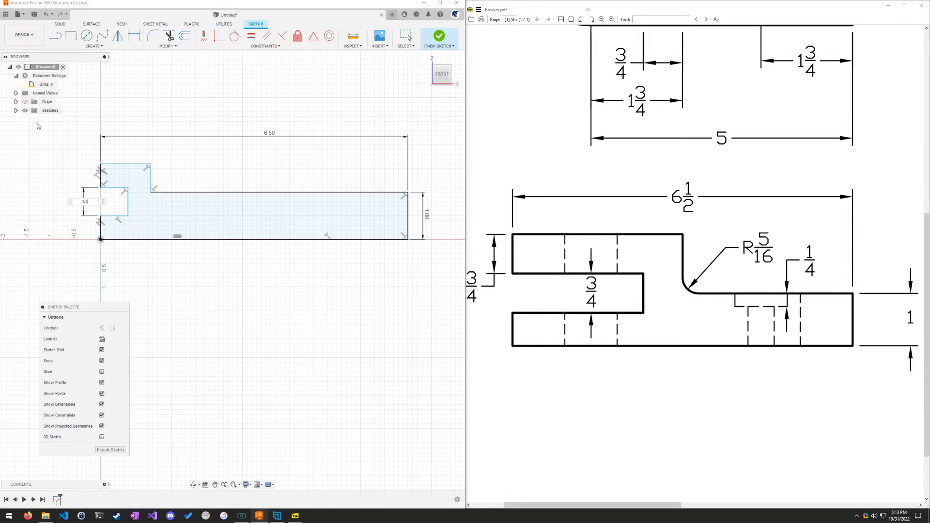
key(Return)
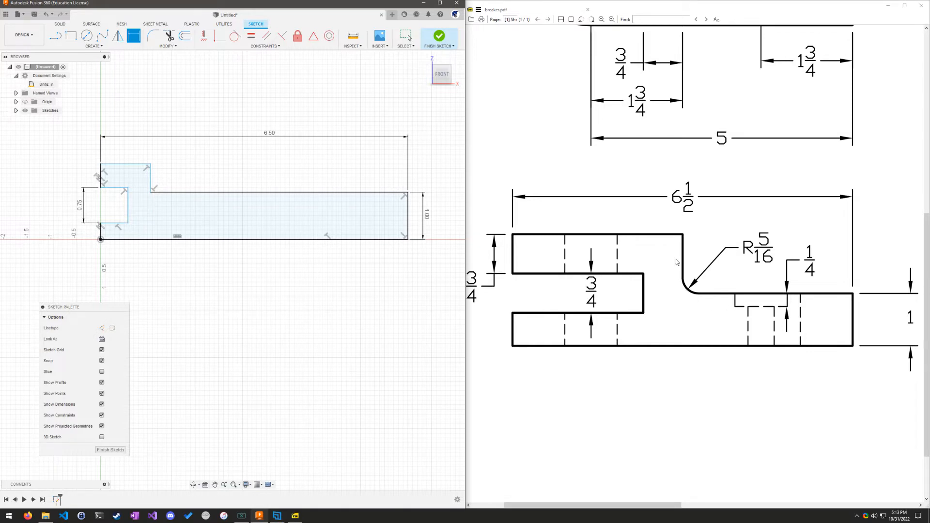
Dimension the short vertical edge above the slot opening as 3/4 in
click(104, 174)
click(61, 176)
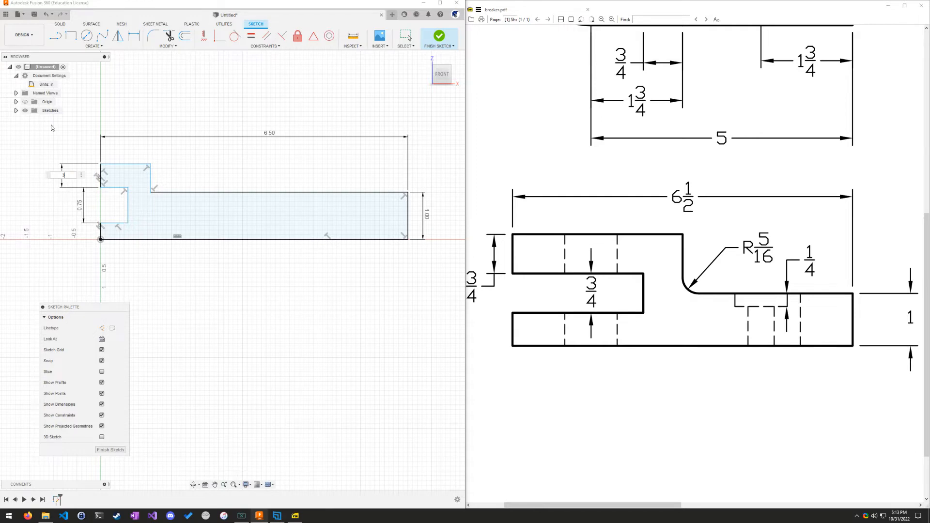
key(Return)
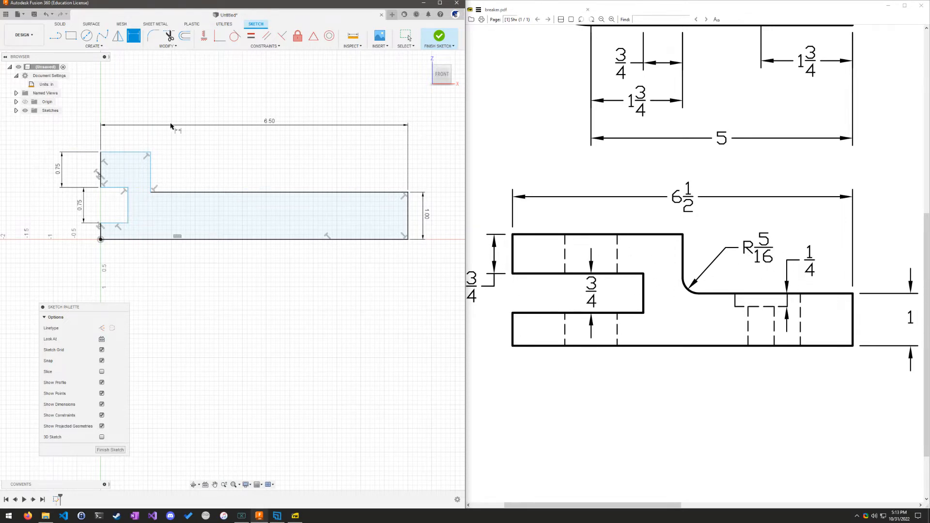
click(151, 175)
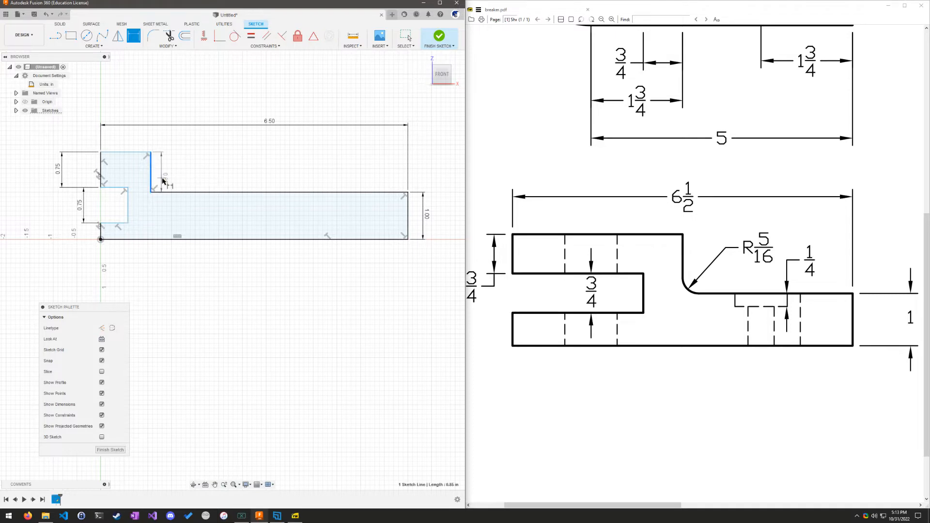
click(184, 193)
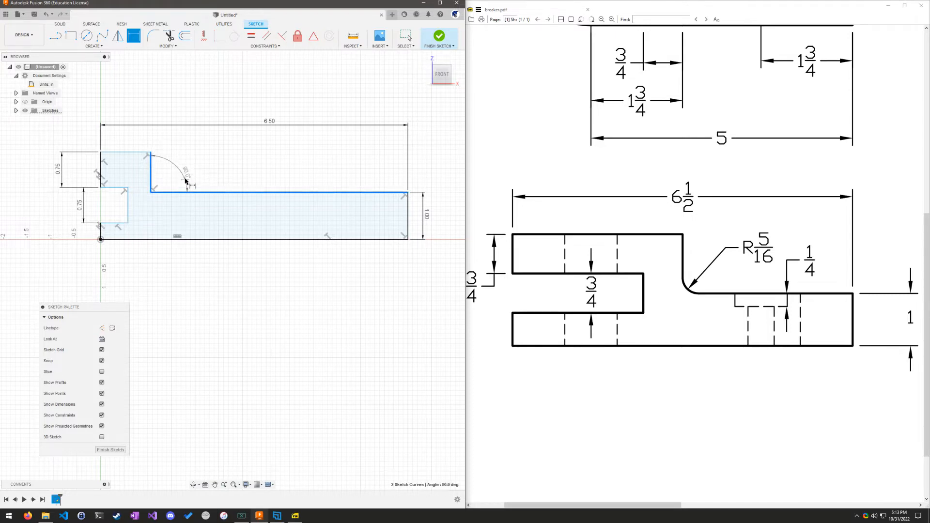
key(Escape)
key(Escape)
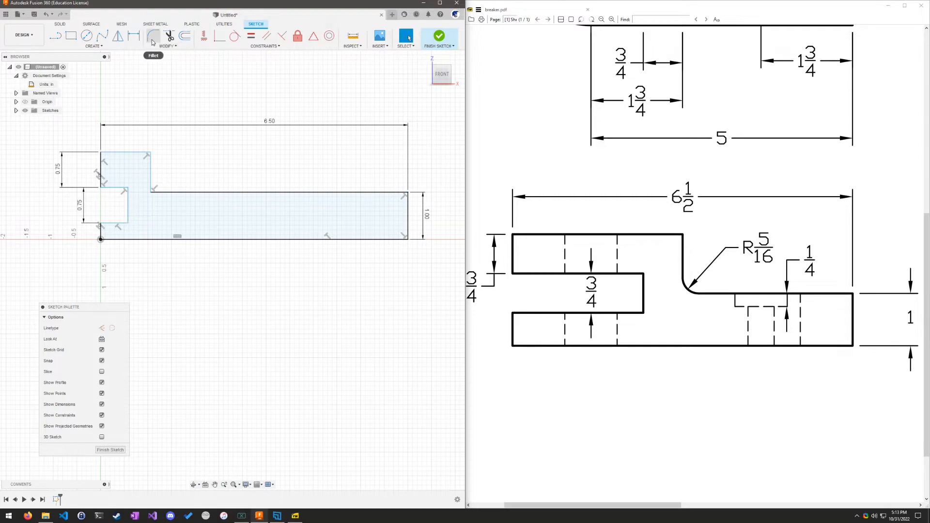
key(ctrl+1)
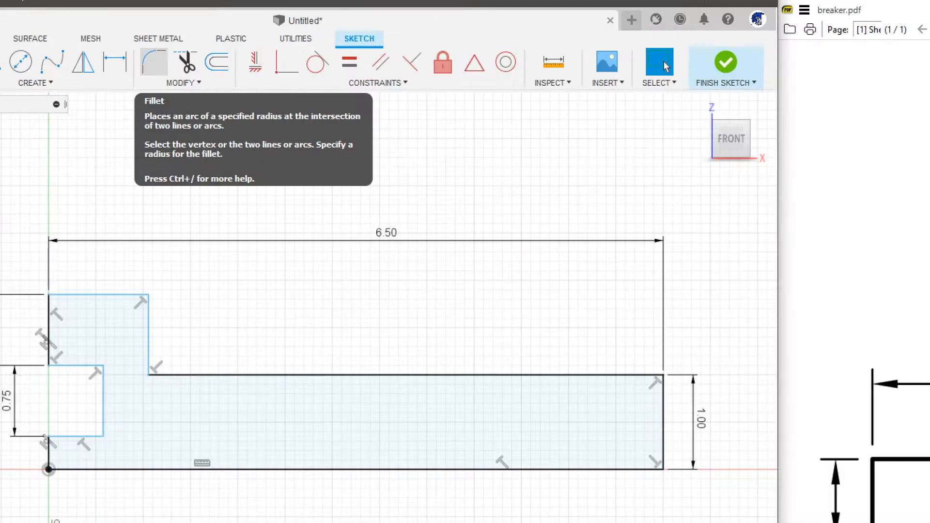
scroll(151, 41, up, 2)
click(146, 66)
mouse_move(171, 44)
mouse_down()
mouse_move(104, 114)
mouse_move(250, 104)
mouse_move(172, 42)
mouse_up()
key(Escape)
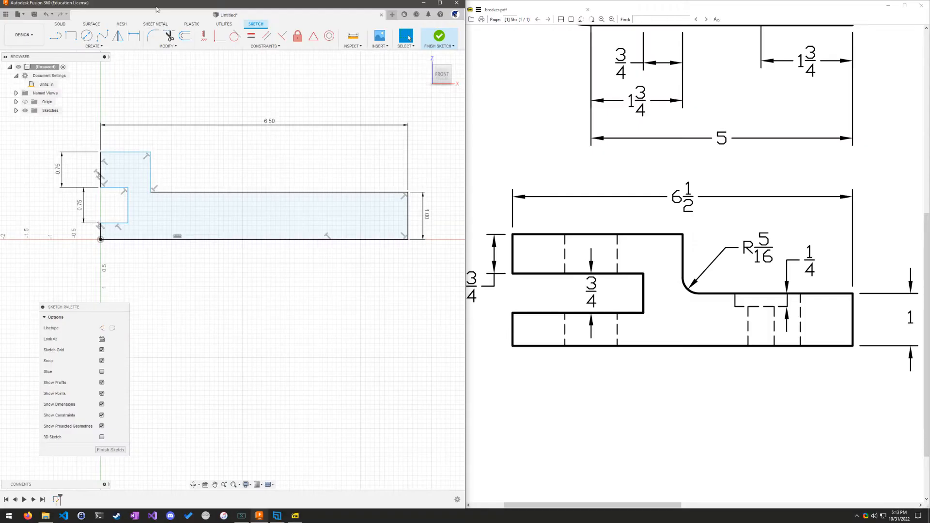
Fillet the inside corner between the raised section's vertical edge and the lower horizontal edge with a 5/16 in radius
click(153, 35)
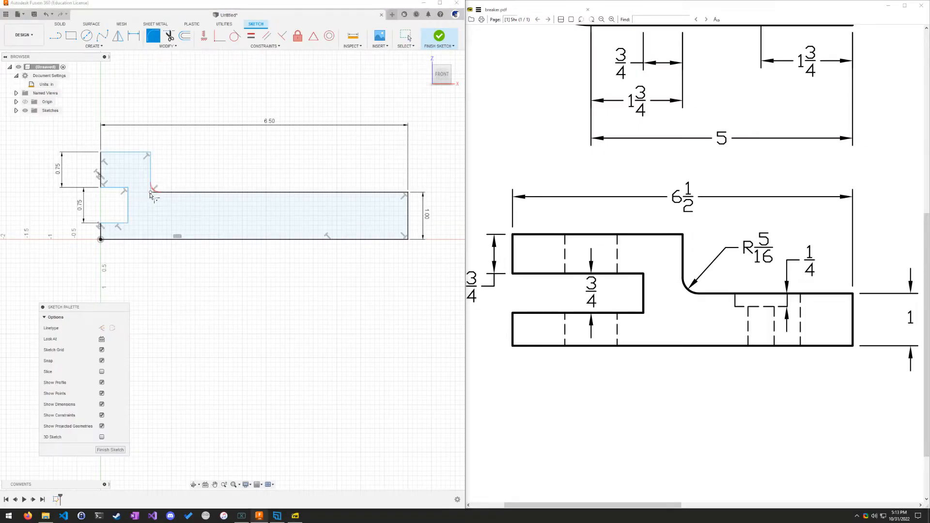
key(ctrl+1)
scroll(150, 193, up, 2)
click(147, 184)
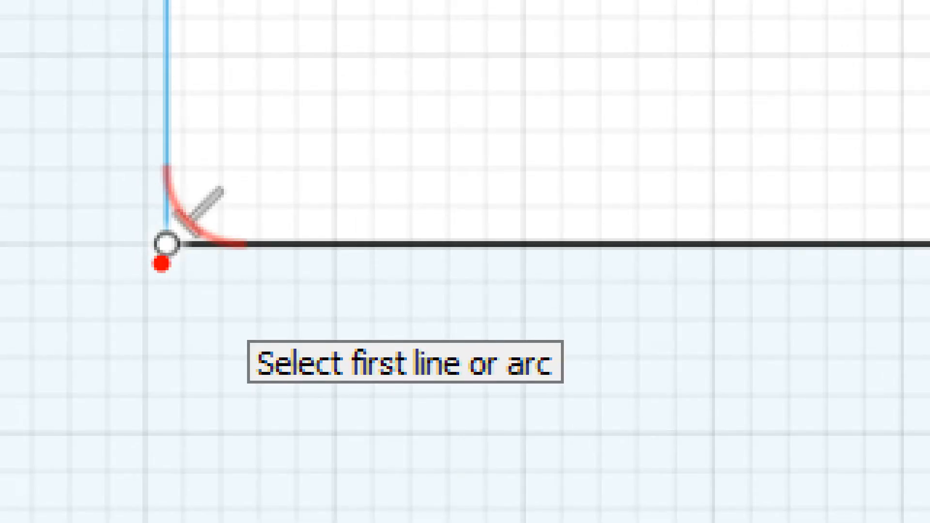
ctrl+shift+drag(159, 264, 176, 407)
key(Escape)
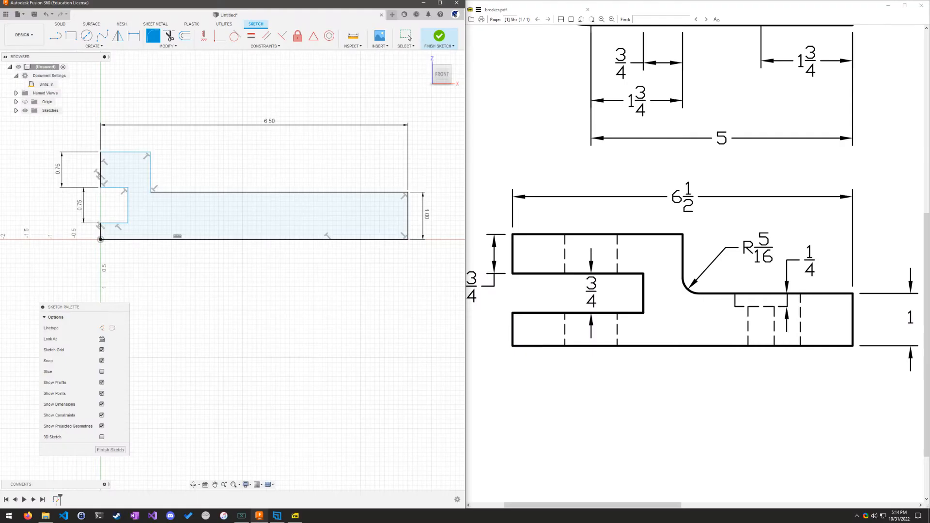
click(149, 193)
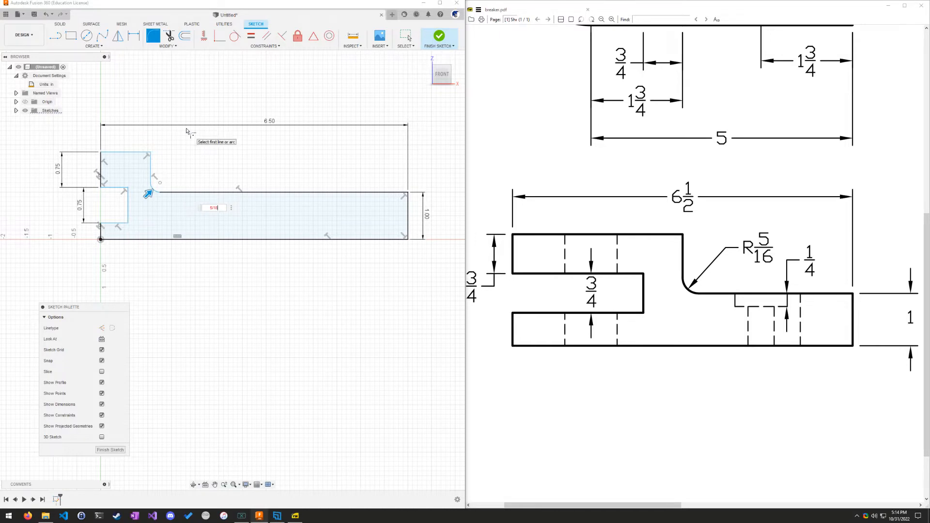
text(5/16)
key(Return)
key(Escape)
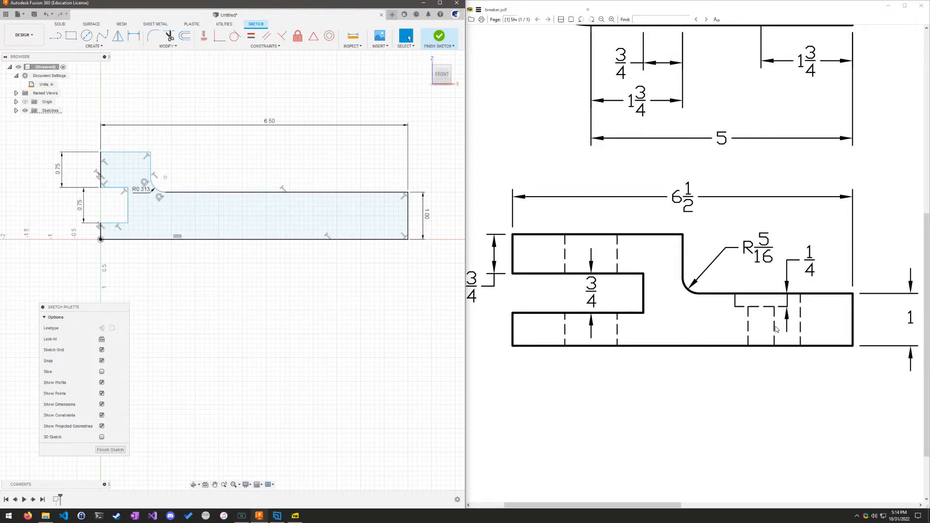
Find the overall height in the drawing's side view and dimension the profile from its top edge to its bottom edge as 2 1/8 in
drag(777, 186, 587, 232)
drag(832, 337, 626, 221)
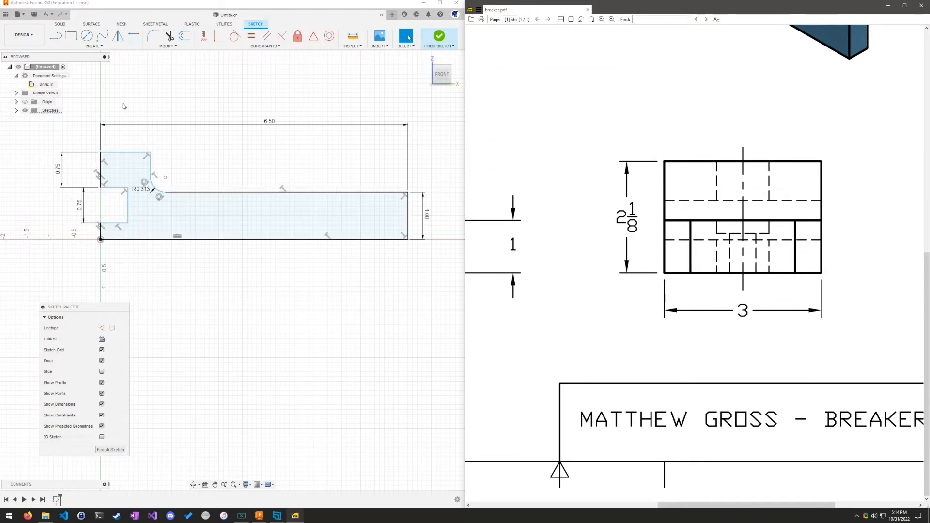
click(136, 40)
click(140, 153)
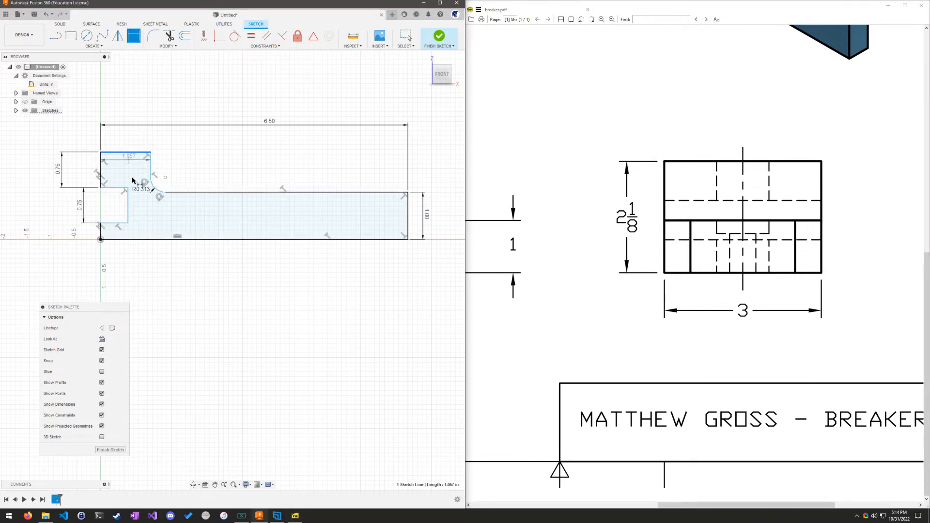
click(144, 240)
click(37, 198)
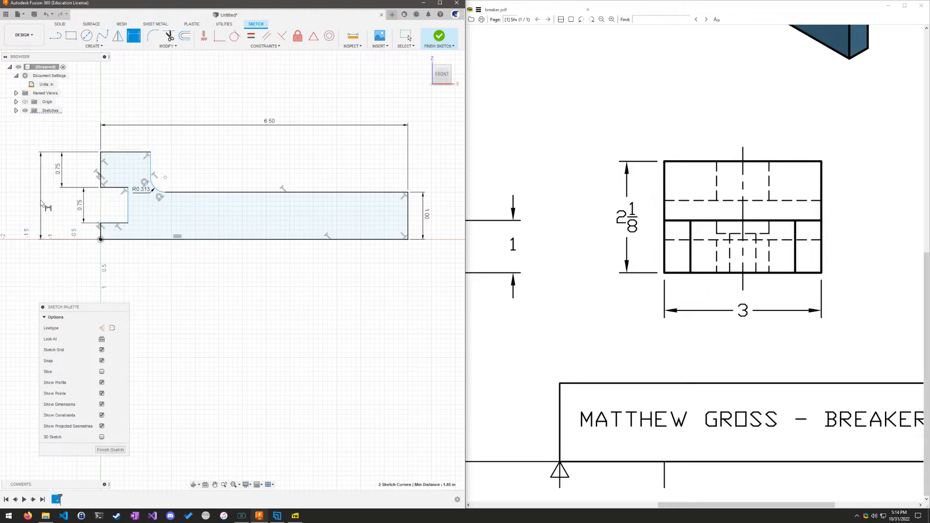
key(Return)
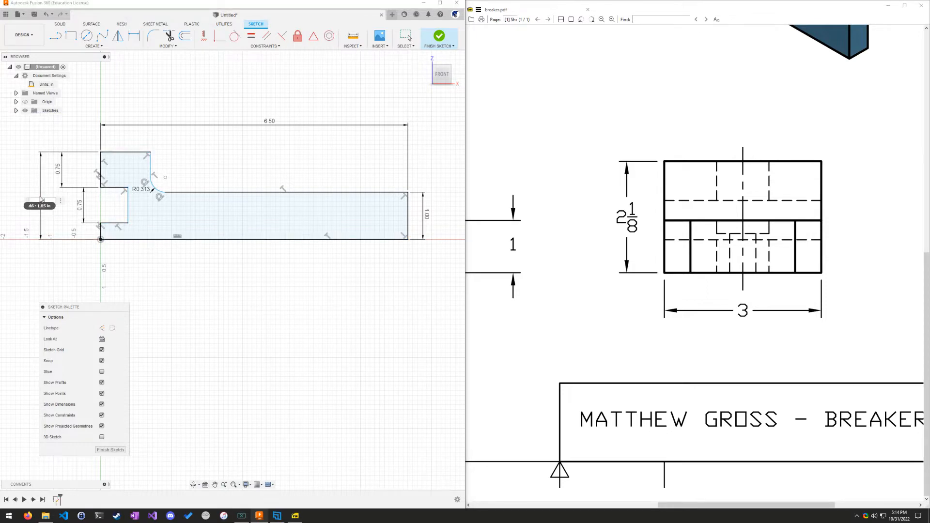
text(2 1/8)
key(Return)
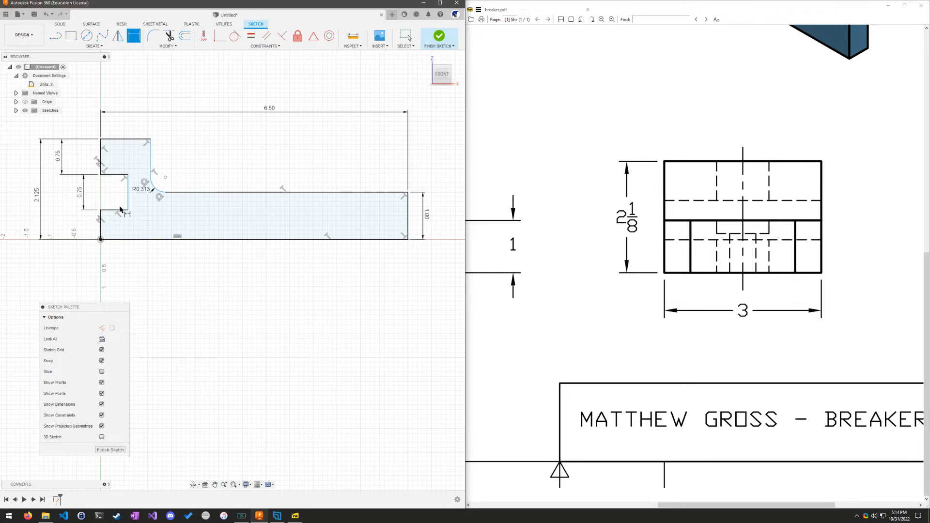
key(Escape)
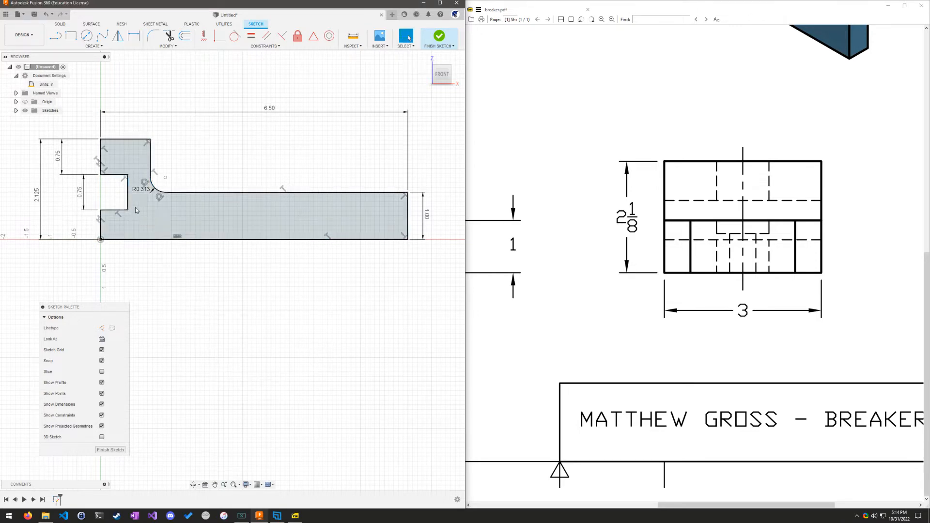
Move the slot's inner vertical edge slightly toward the slot opening to test whether it is still free
drag(128, 194, 125, 195)
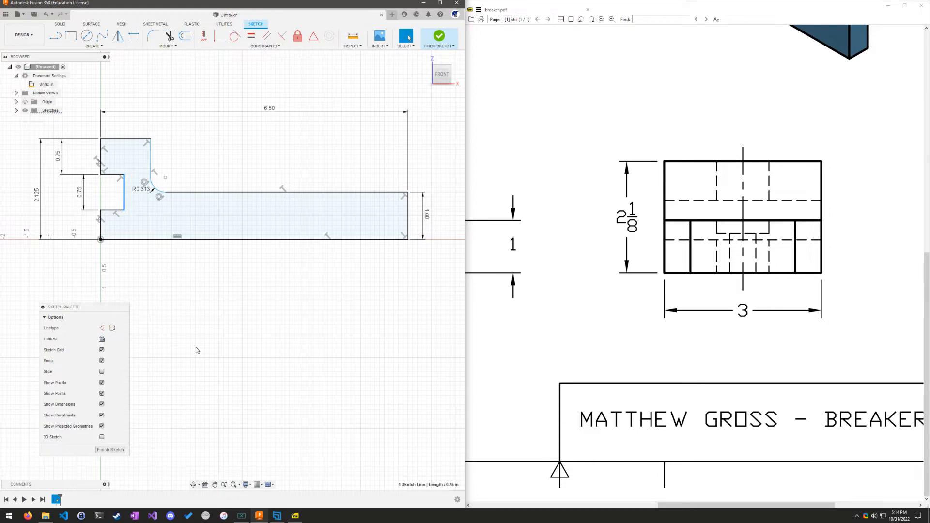
click(210, 313)
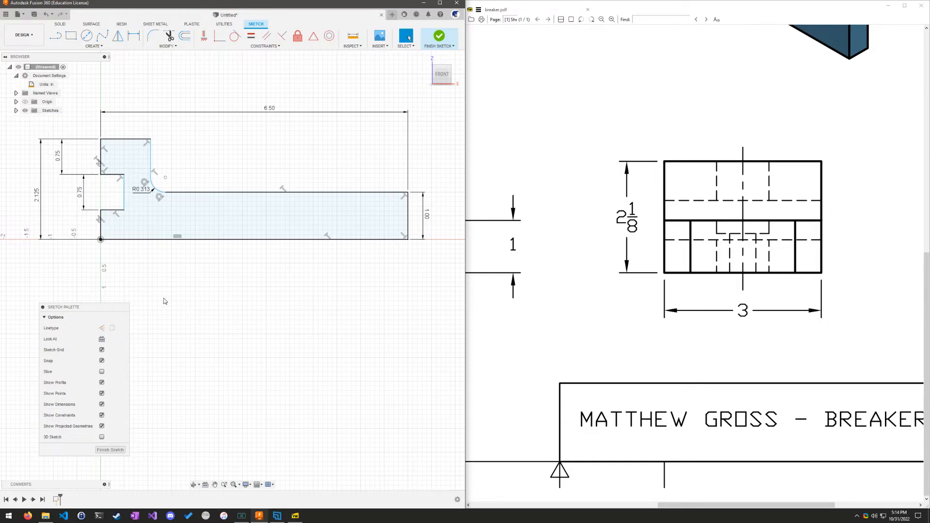
mouse_move(165, 301)
shift+middle_down()
mouse_move(286, 313)
mouse_move(218, 310)
shift+middle_up()
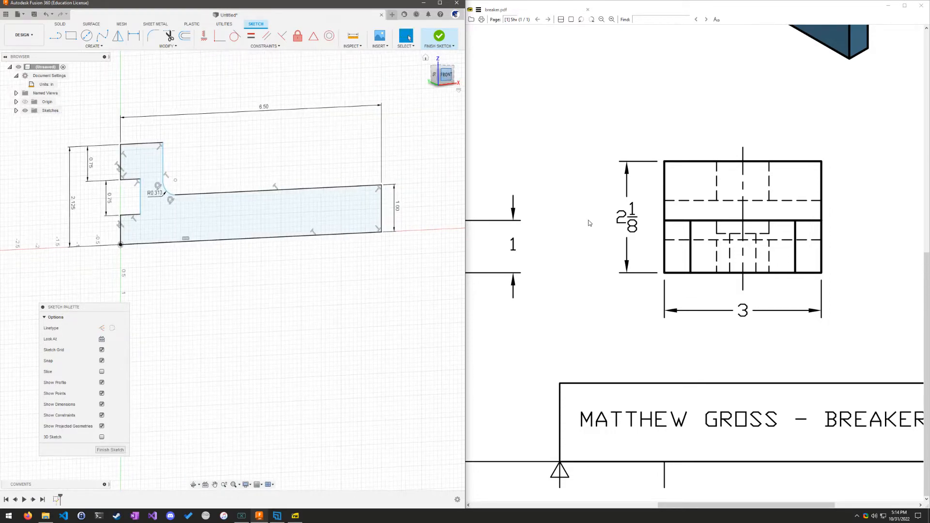
Lengthen the raised section and deepen the slot by moving their vertical edges to roughly match the proportions in the drawing
drag(516, 190, 913, 212)
mouse_move(611, 338)
mouse_down()
mouse_move(639, 370)
mouse_move(630, 465)
mouse_up()
mouse_move(656, 222)
mouse_down()
mouse_move(644, 381)
mouse_move(692, 340)
mouse_move(716, 281)
mouse_move(710, 309)
mouse_up()
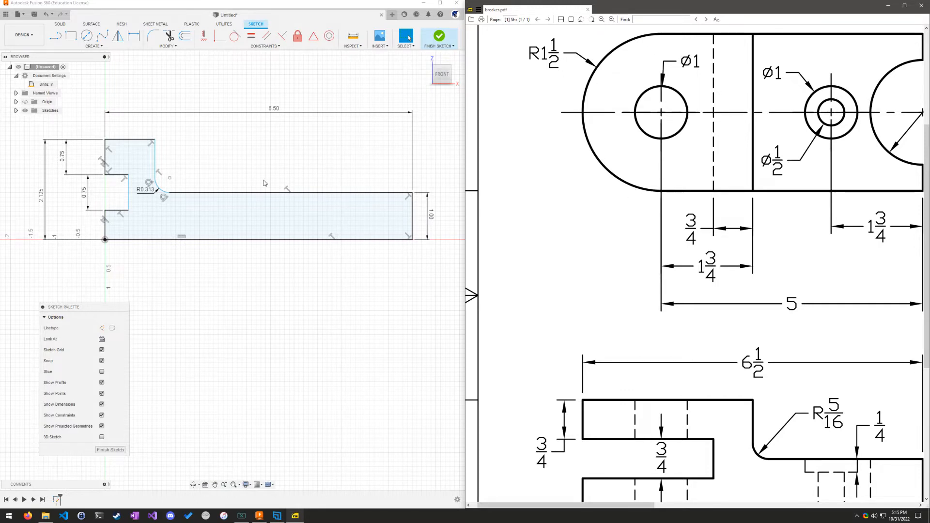
click(140, 140)
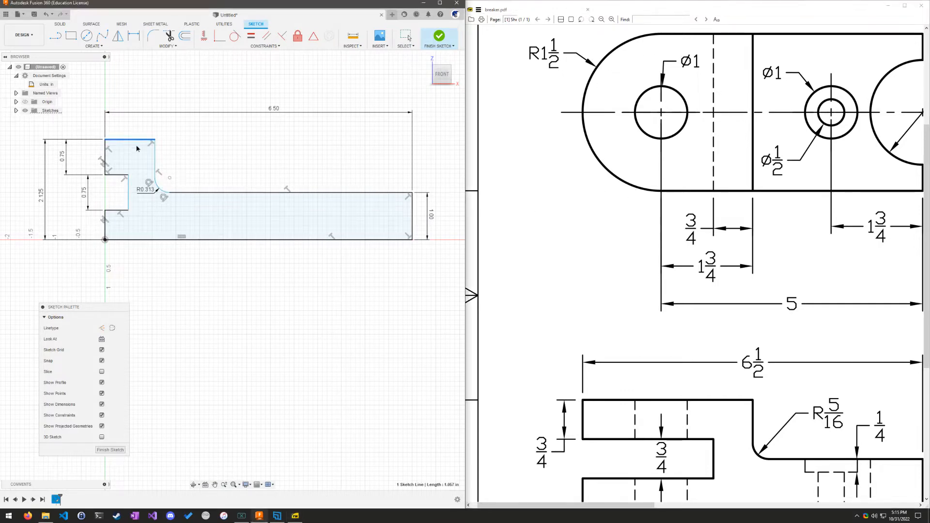
mouse_move(156, 158)
mouse_down()
mouse_move(171, 169)
mouse_move(239, 172)
mouse_up()
key(Escape)
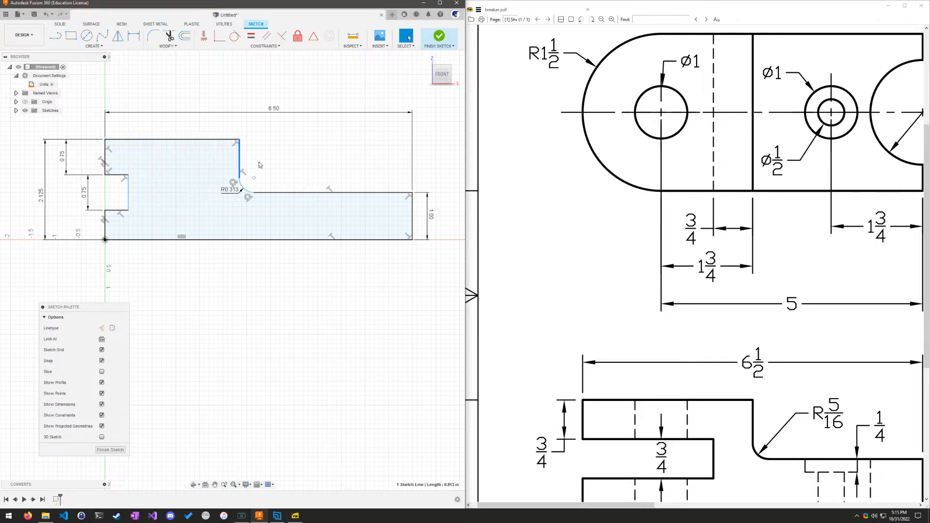
drag(128, 198, 179, 199)
key(Escape)
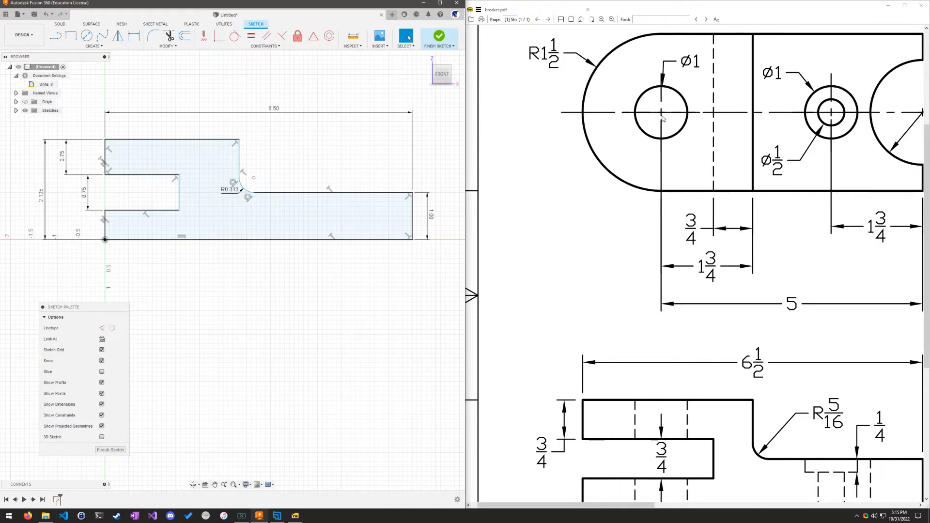
Draw a vertical construction line across the slot from the profile's top edge to its bottom edge, marking the hole's centre line
click(55, 39)
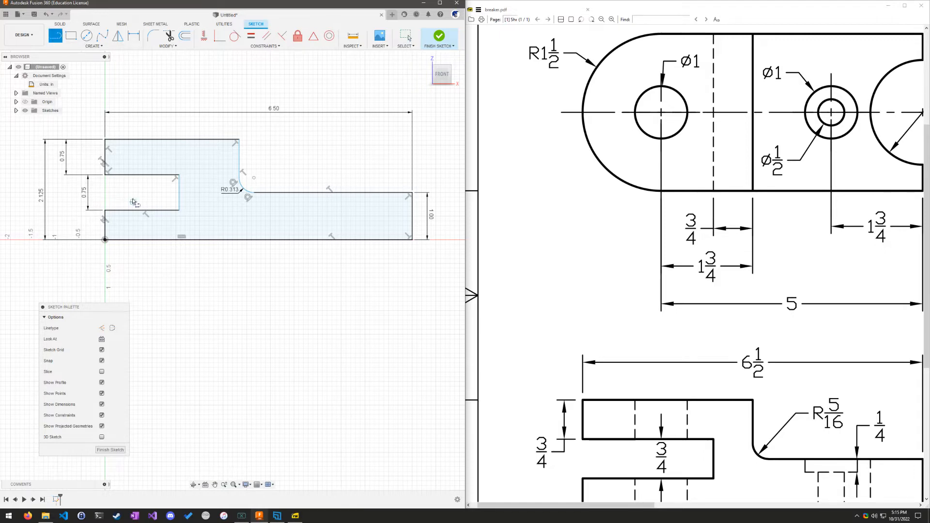
click(102, 329)
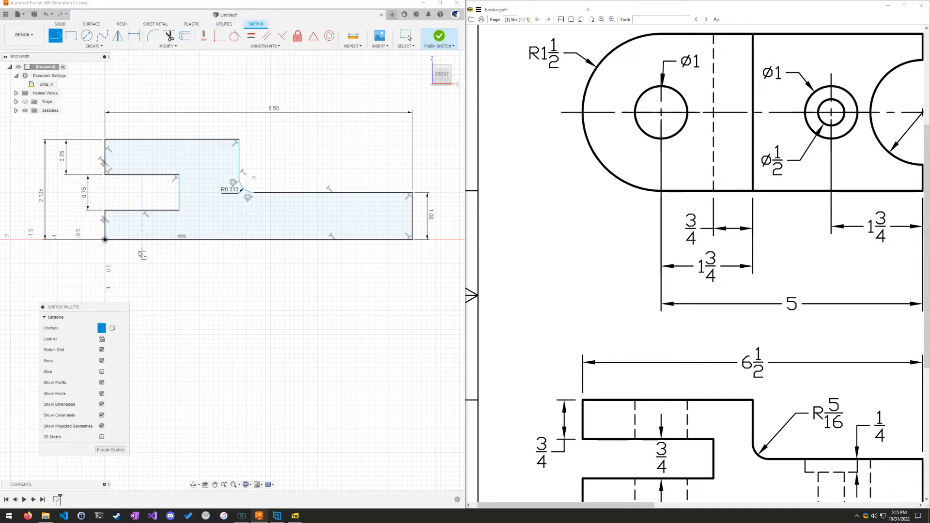
click(141, 140)
double_click(145, 240)
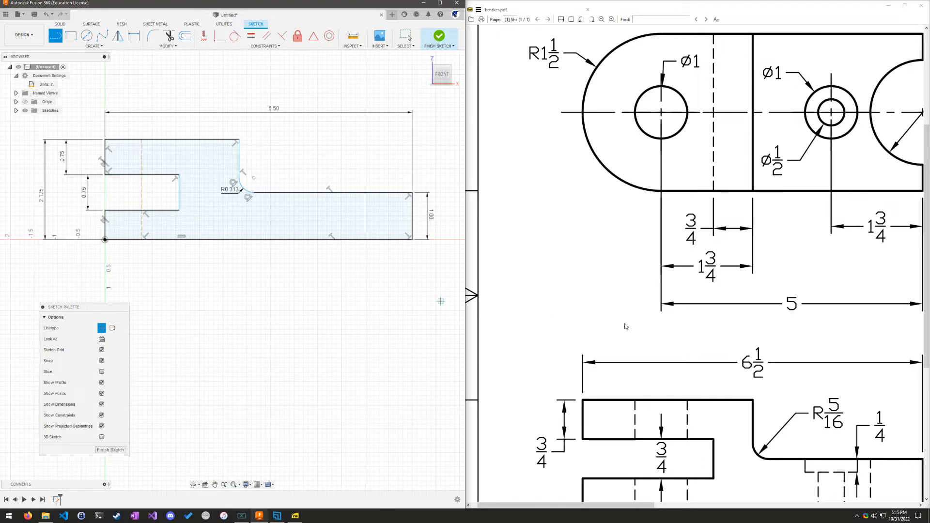
scroll(764, 395, down, 2)
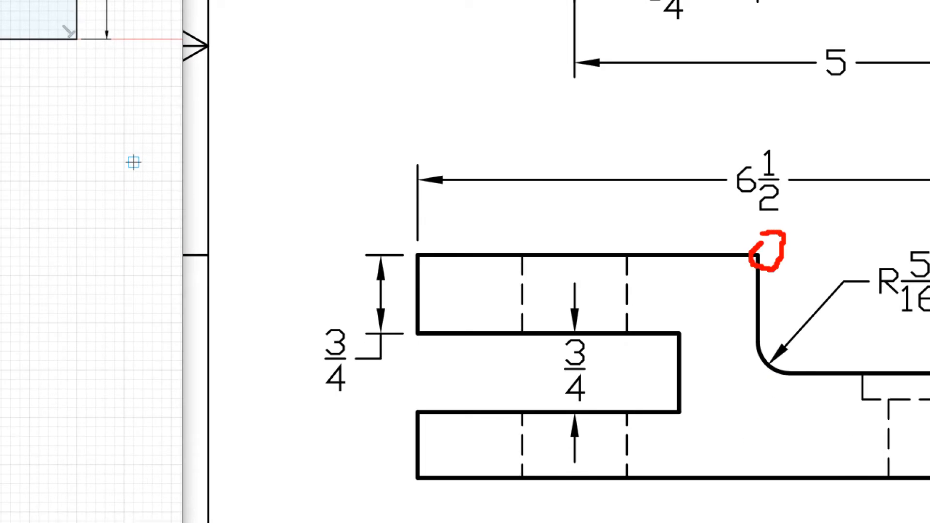
mouse_move(752, 245)
mouse_down()
mouse_move(770, 272)
mouse_move(757, 240)
mouse_up()
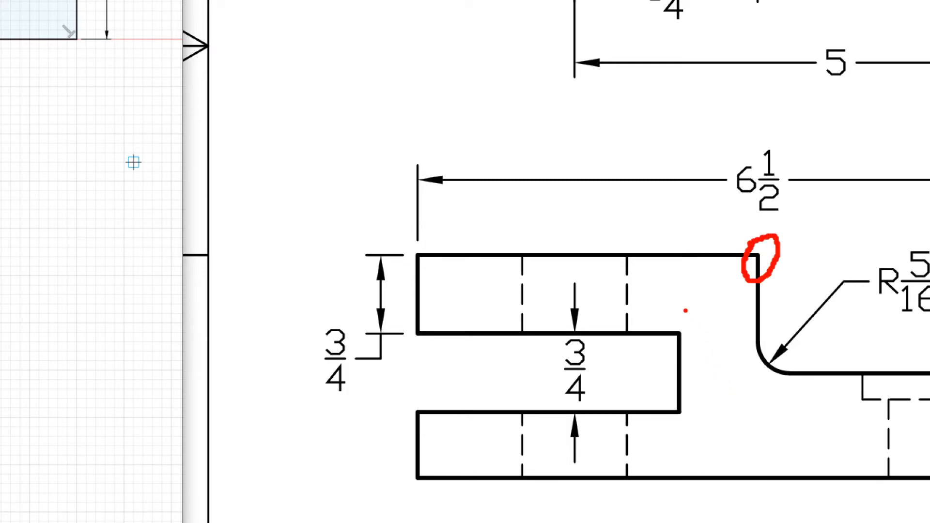
scroll(771, 107, up, 3)
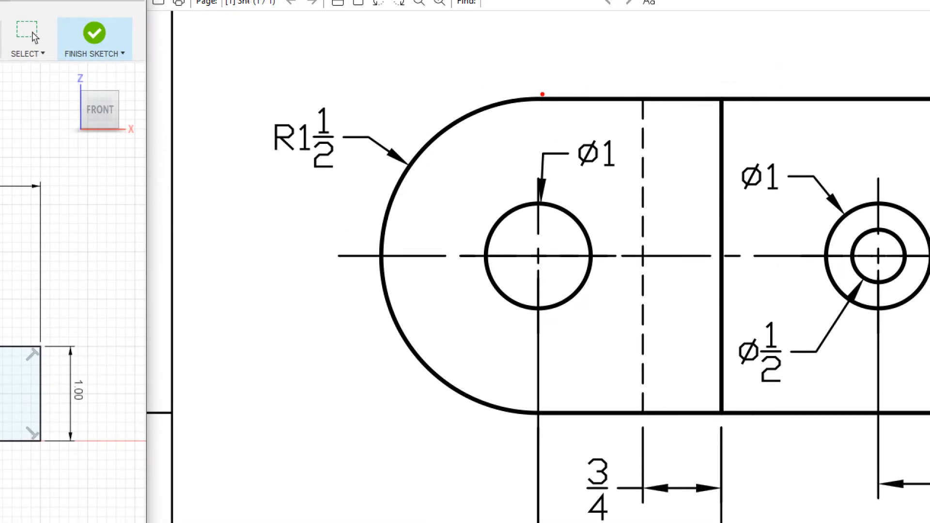
Examine the drawing's top and side views for the dimensions that locate the hole's centre line, the slot's inner end and the raised section's vertical edge
mouse_move(542, 94)
mouse_down()
mouse_move(685, 84)
mouse_move(716, 92)
mouse_up()
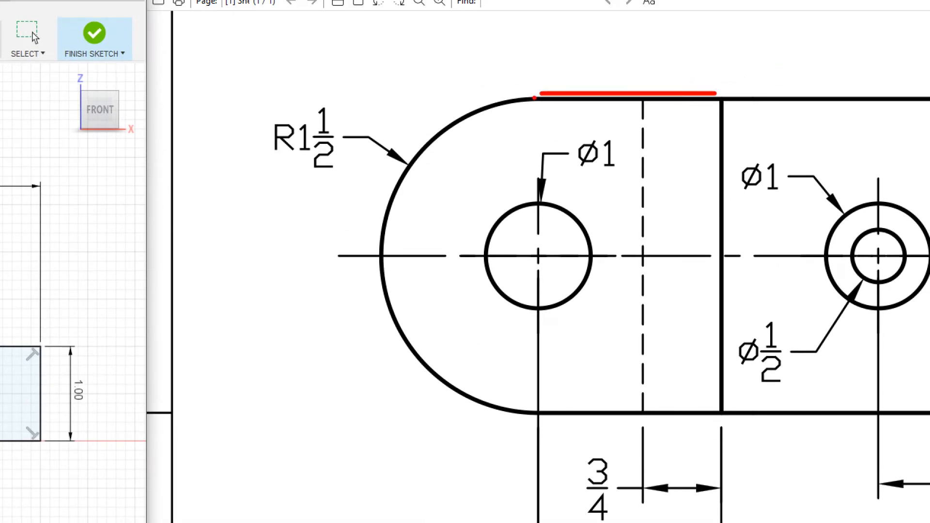
mouse_move(534, 97)
mouse_down()
mouse_move(415, 201)
mouse_move(461, 365)
mouse_up()
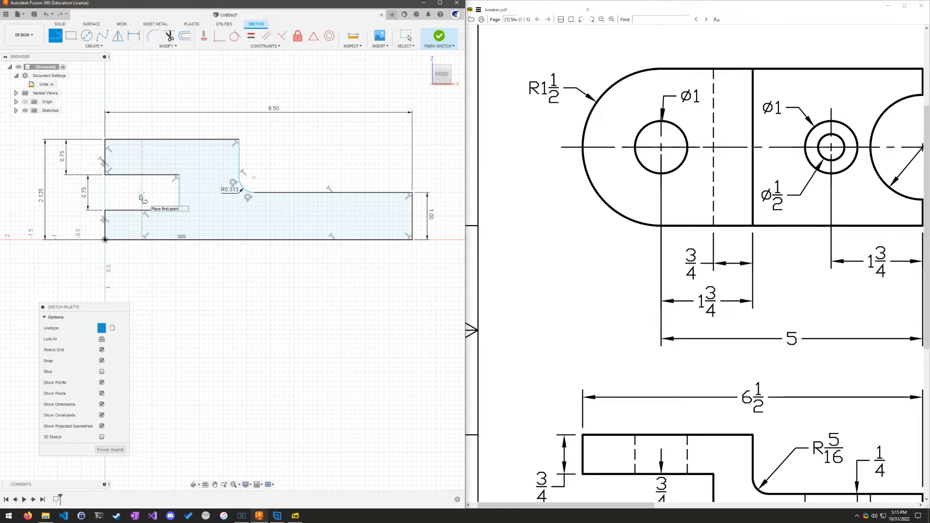
scroll(586, 305, down, 4)
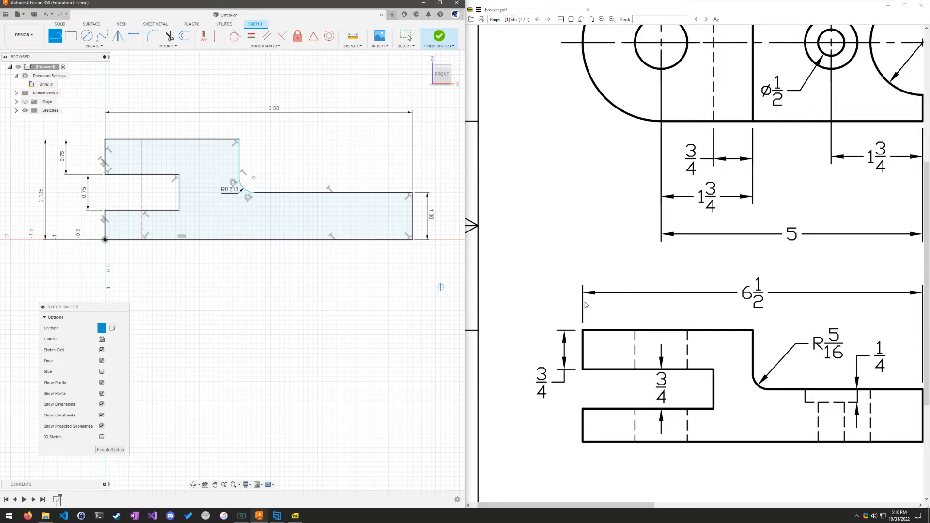
scroll(615, 293, up, 2)
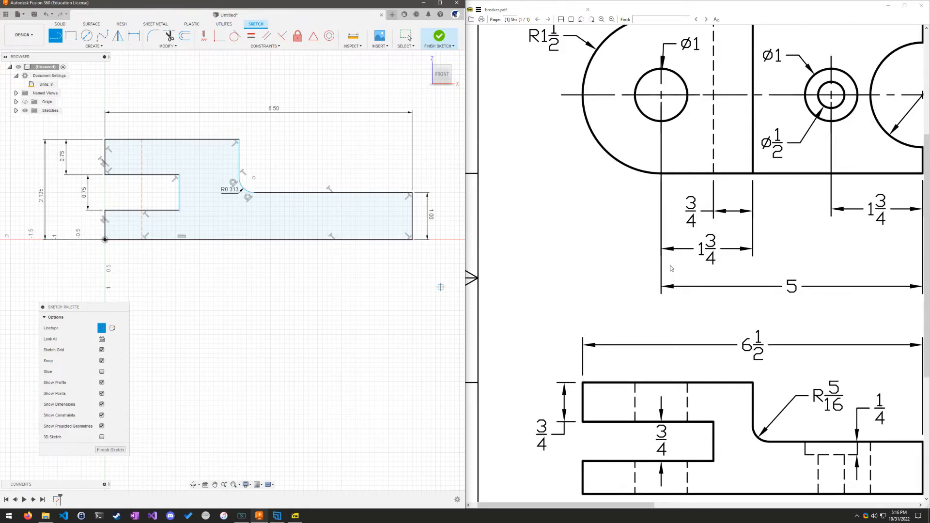
scroll(671, 268, down, 2)
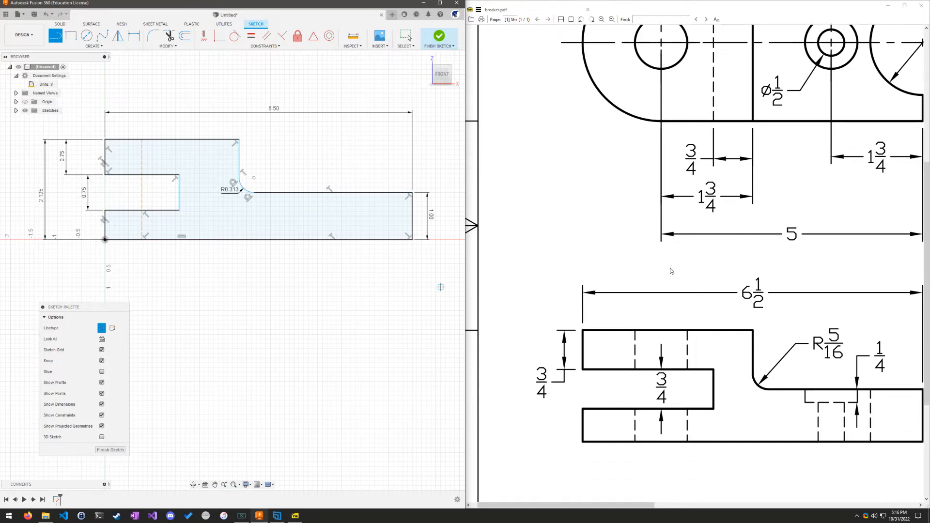
scroll(670, 268, up, 2)
key(Escape)
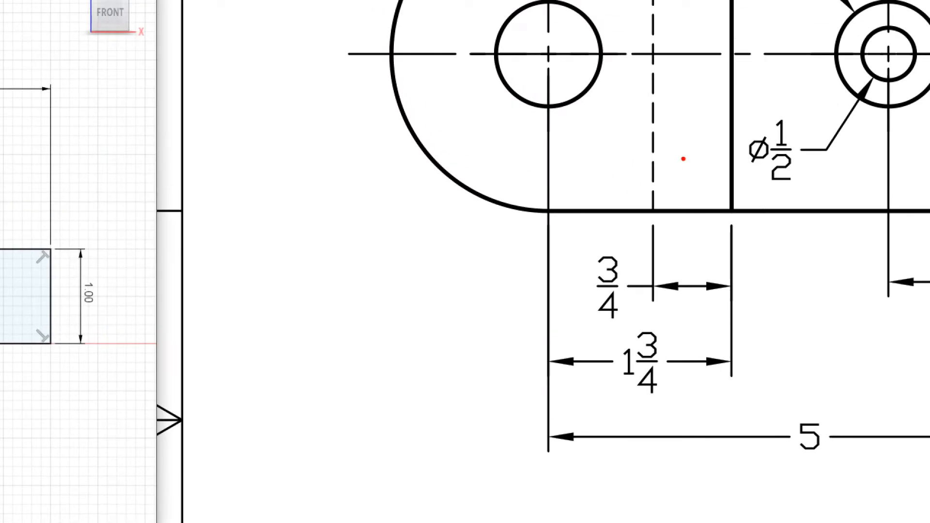
ctrl+shift+drag(663, 152, 713, 152)
mouse_move(719, 184)
ctrl+shift+mouse_down()
mouse_move(653, 181)
mouse_move(674, 184)
ctrl+shift+mouse_up()
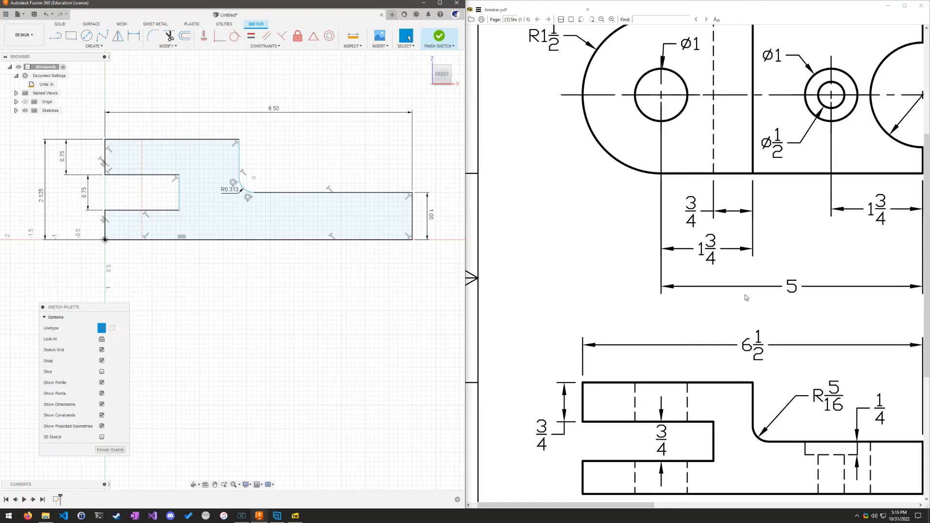
scroll(737, 310, down, 2)
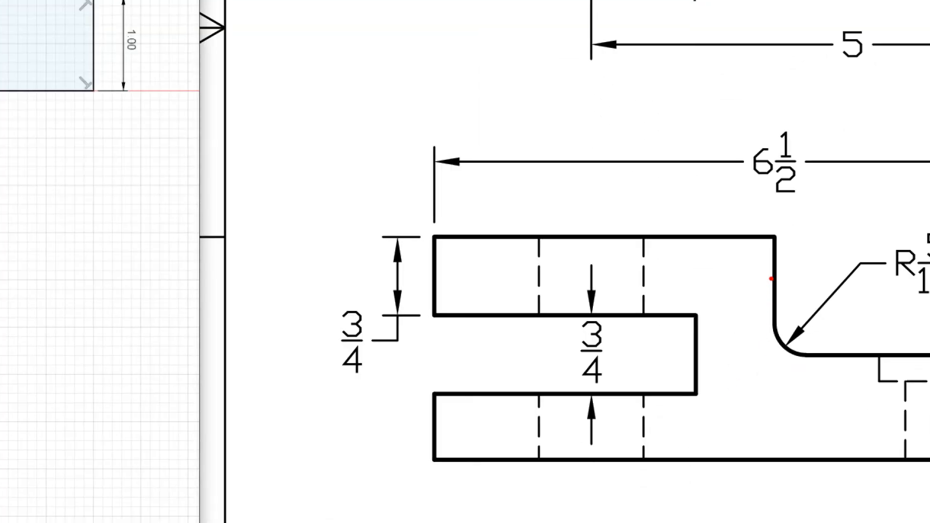
ctrl+shift+drag(749, 328, 737, 328)
ctrl+shift+drag(744, 268, 736, 286)
ctrl+shift+drag(700, 342, 747, 343)
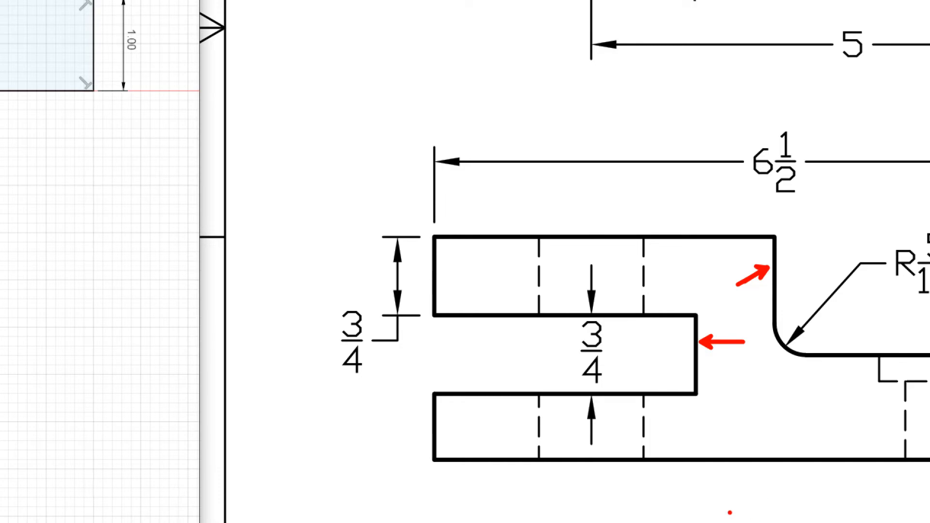
key(Escape)
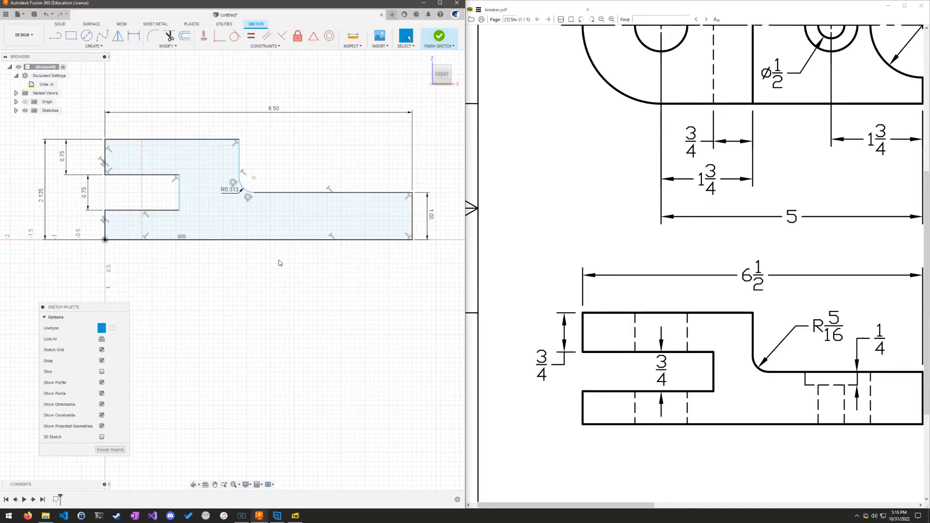
Dimension the horizontal distance between the slot's inner vertical edge and the raised section's vertical edge as 3/4 in
click(135, 39)
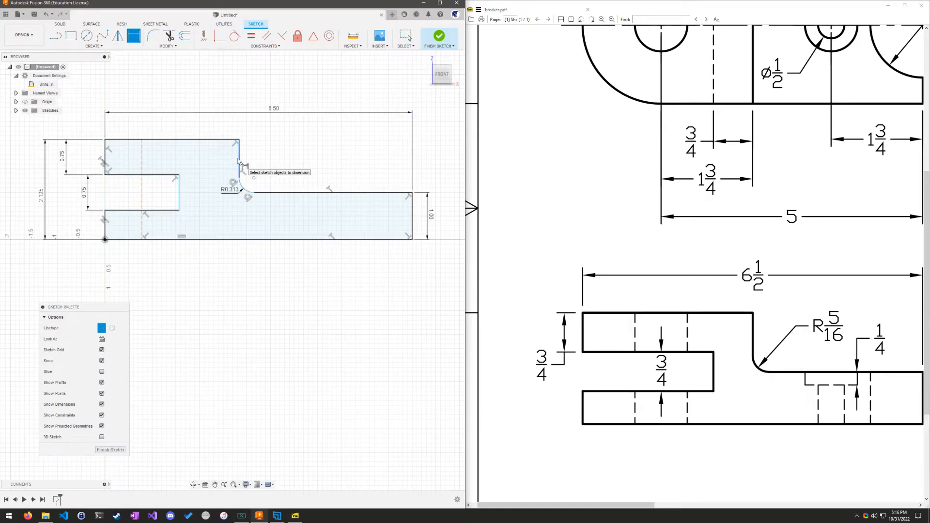
click(240, 165)
click(179, 198)
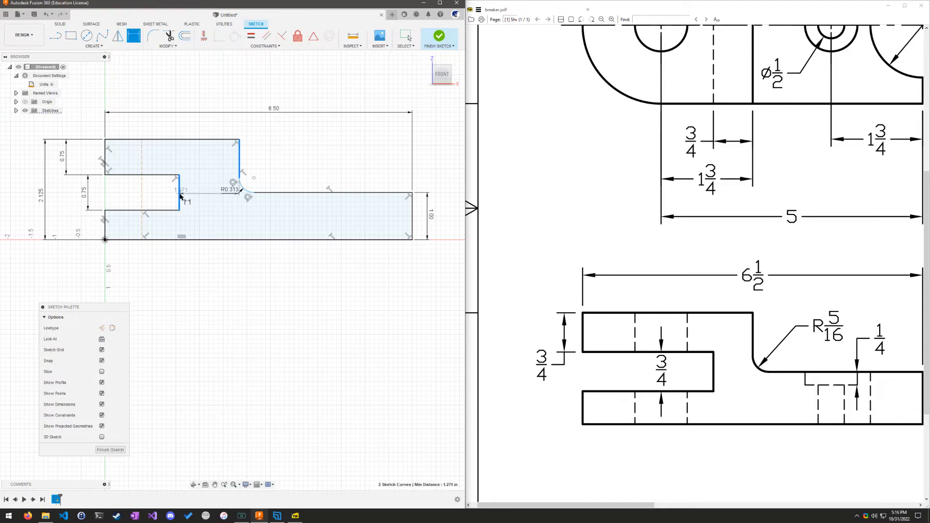
click(211, 131)
text(3)
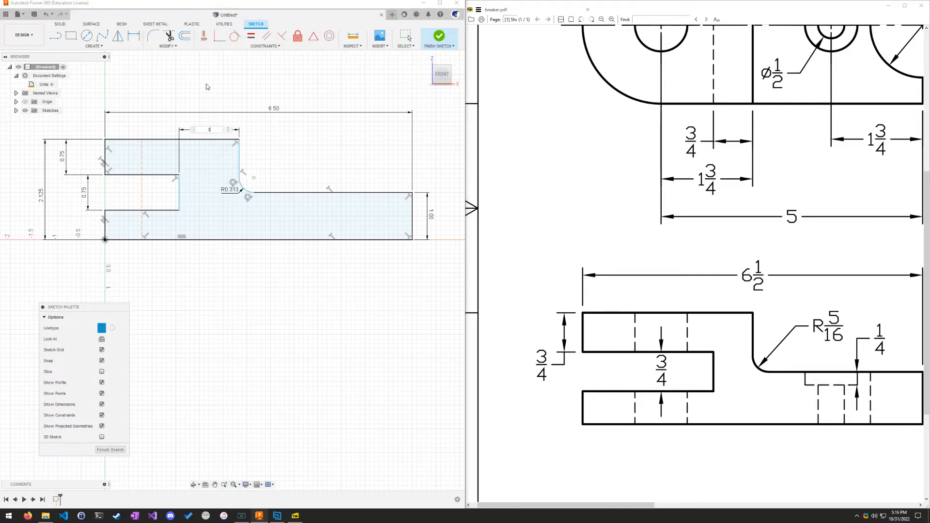
text(/4)
key(Return)
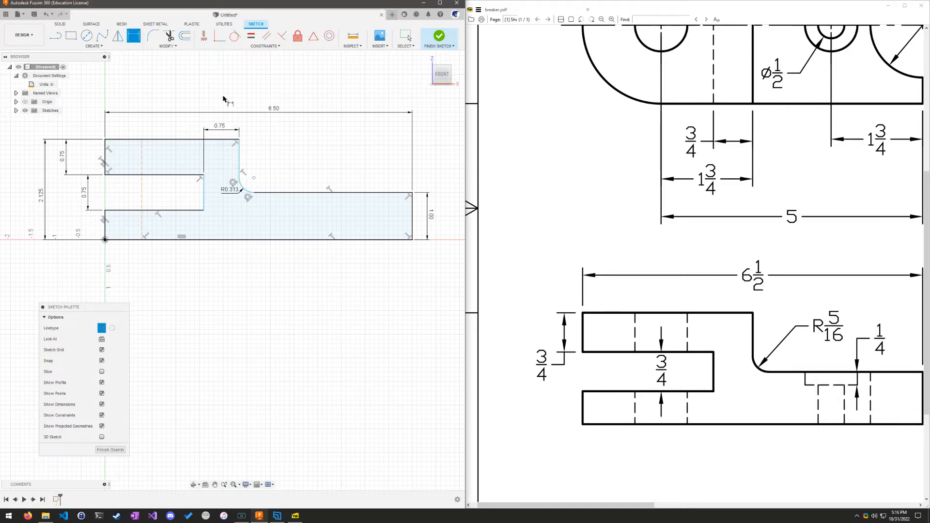
key(Escape)
Find the hole's offset in the drawing's top view and dimension the construction centre line to the raised section's vertical edge as 1.75 in
scroll(694, 195, up, 3)
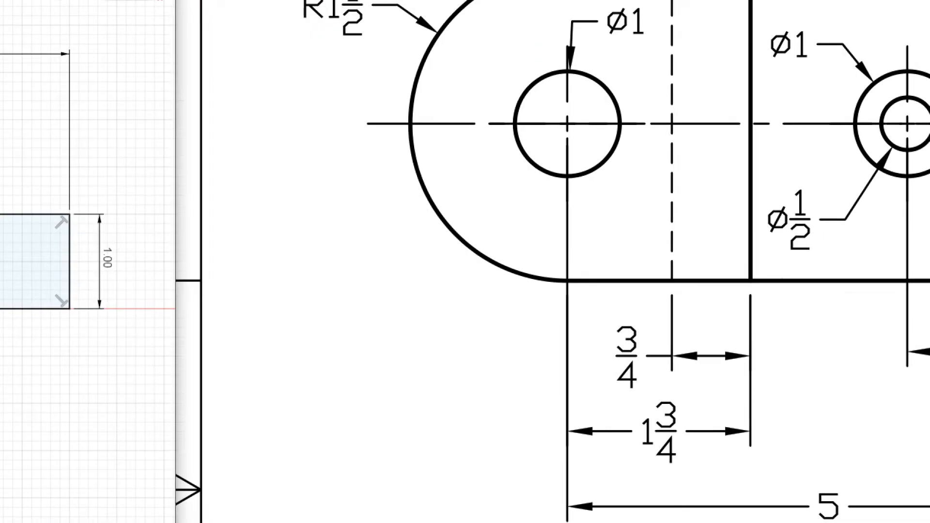
drag(764, 164, 846, 156)
drag(557, 144, 491, 169)
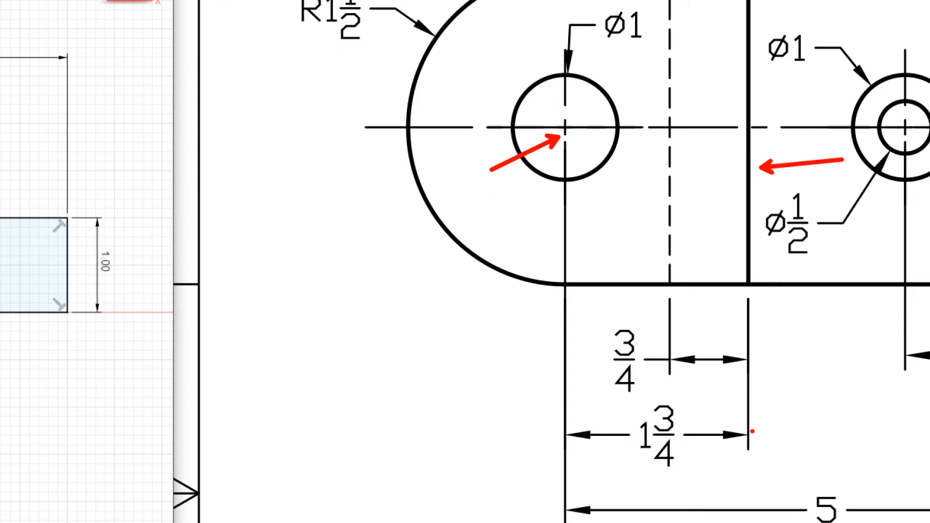
key(Escape)
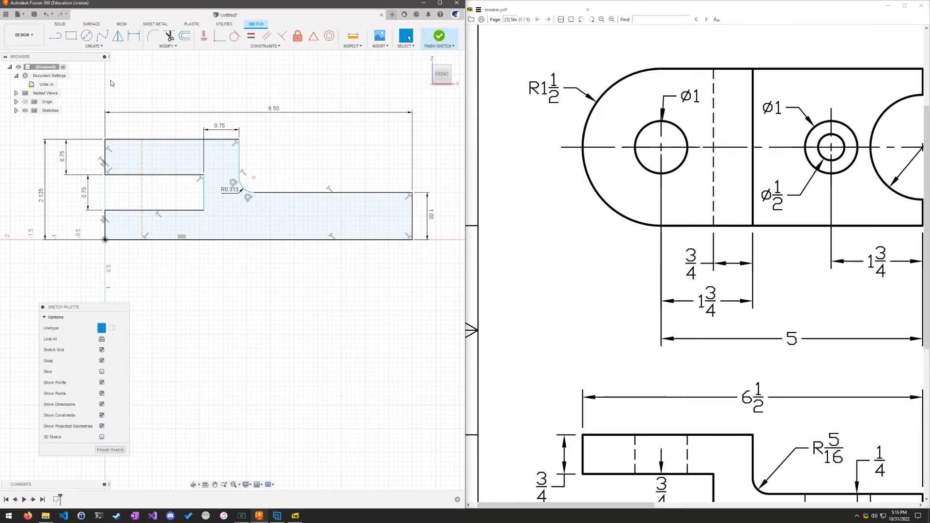
click(133, 36)
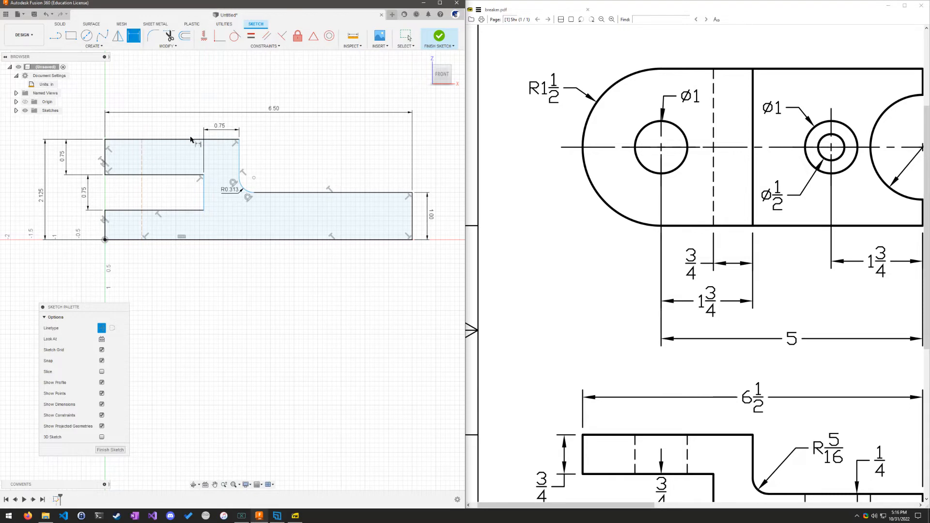
click(239, 163)
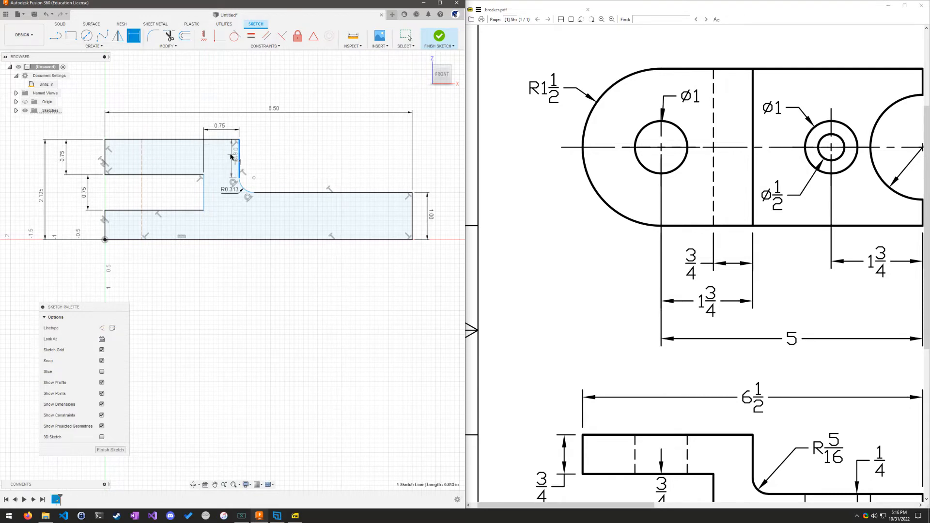
click(143, 158)
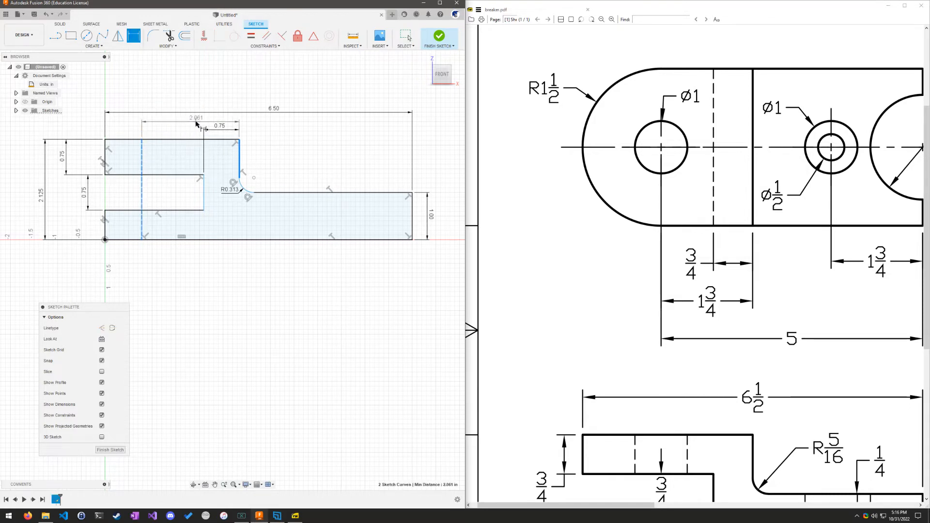
click(163, 83)
text(1.5)
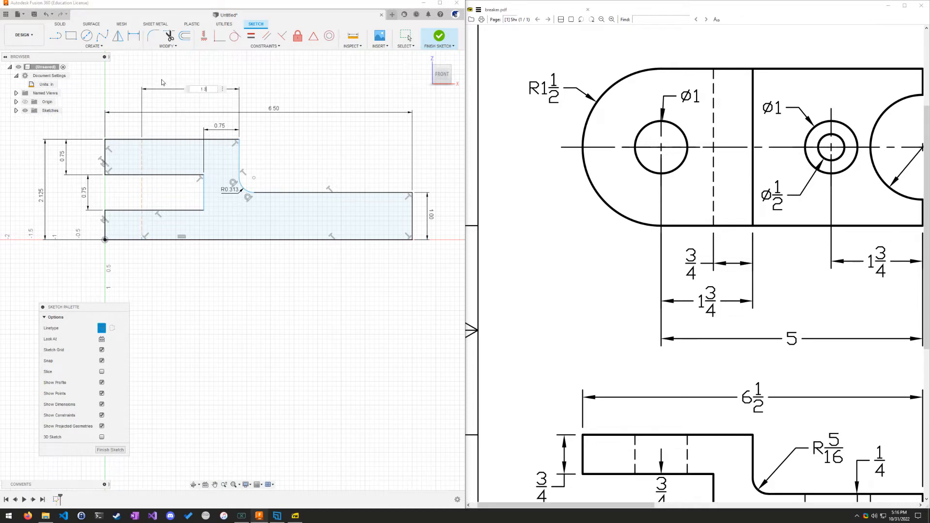
key(Return)
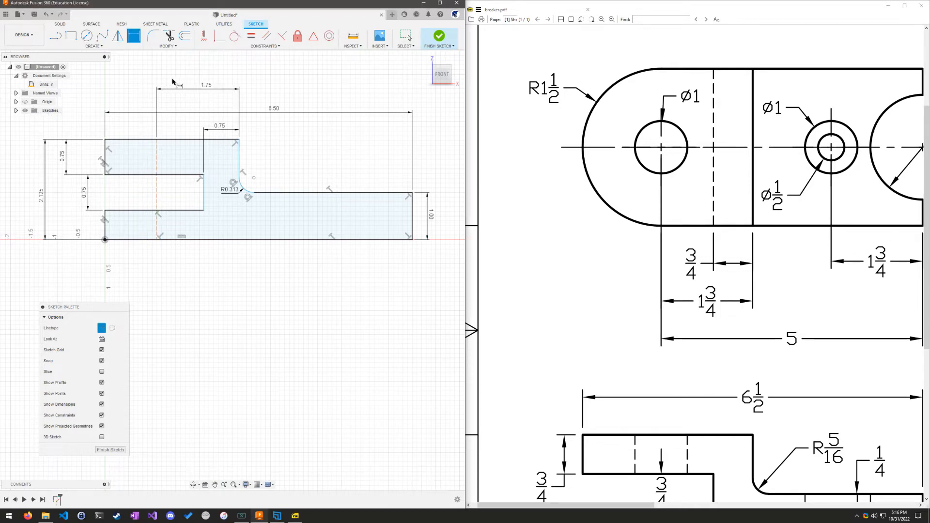
Reposition the 0.75 dimension slightly and move the overall length dimension above the 1.75 dimension to tidy the sketch annotations
mouse_move(219, 126)
mouse_down()
mouse_move(227, 76)
mouse_move(222, 126)
mouse_up()
drag(273, 112, 277, 73)
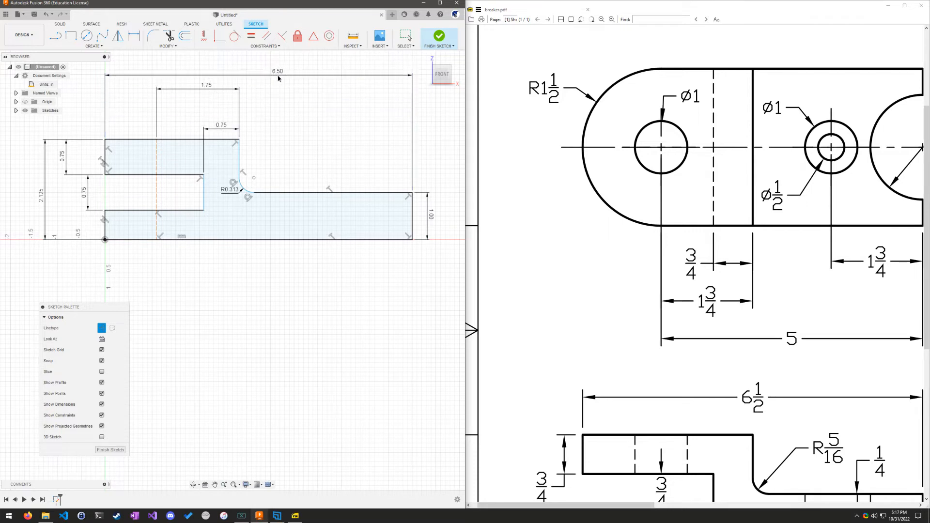
key(Escape)
Move the slot's inner corner and the raised section's vertical edge toward the slot opening to test which geometry is still free
drag(203, 179, 201, 211)
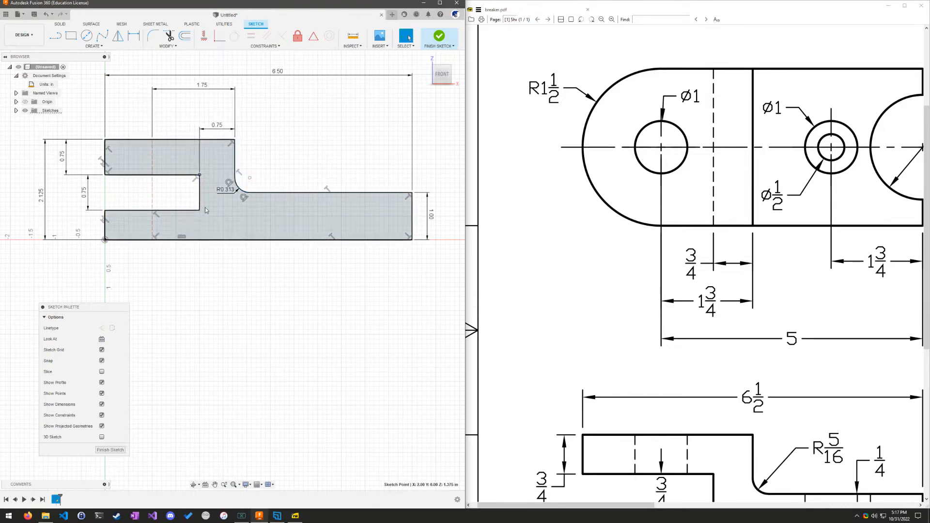
drag(236, 158, 185, 210)
scroll(293, 320, down, 1)
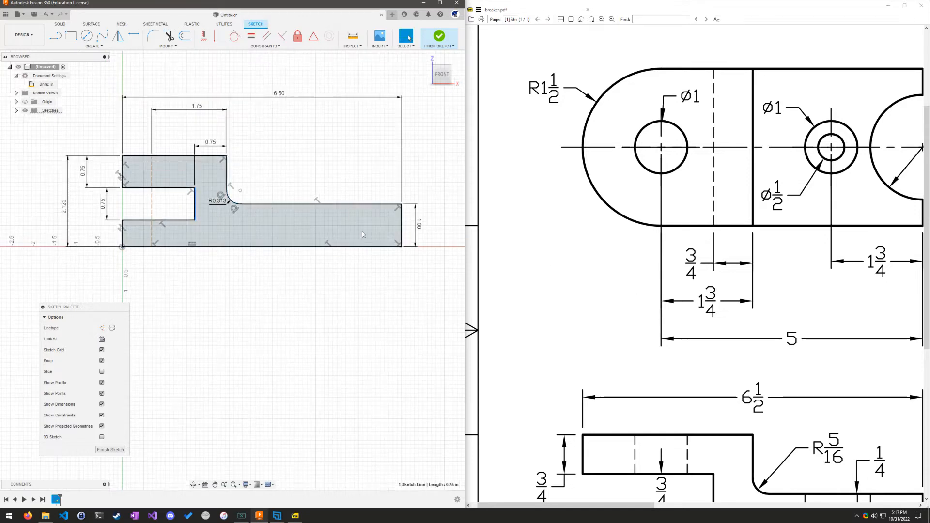
Examine the rounded end in the drawing's top view to find the radius that locates the hole's centre line
scroll(664, 315, down, 3)
scroll(668, 327, up, 2)
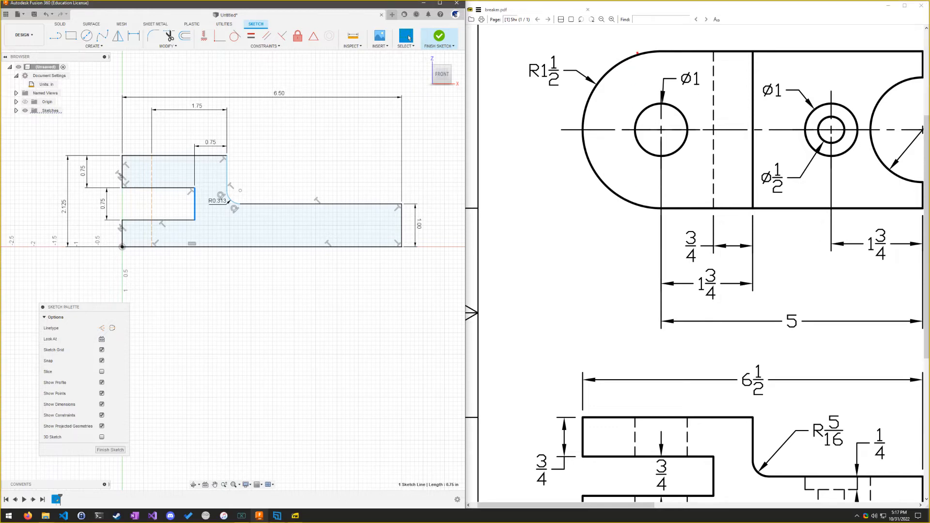
mouse_move(658, 46)
mouse_down()
mouse_move(613, 54)
mouse_move(585, 95)
mouse_move(591, 157)
mouse_move(653, 213)
mouse_up()
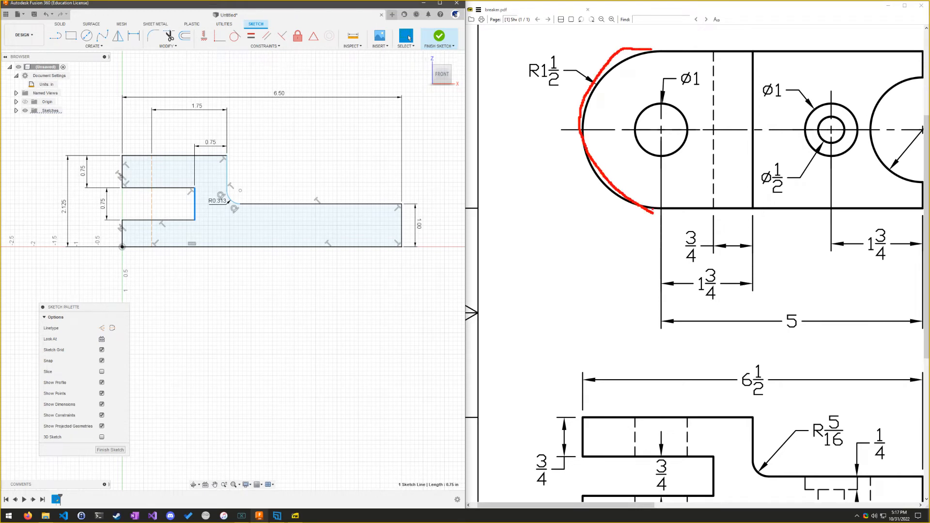
drag(652, 49, 652, 213)
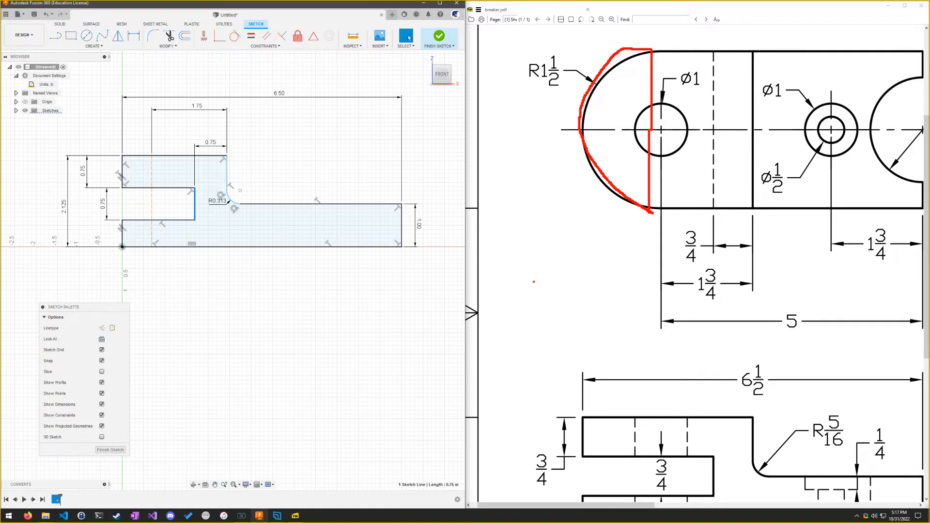
key(Escape)
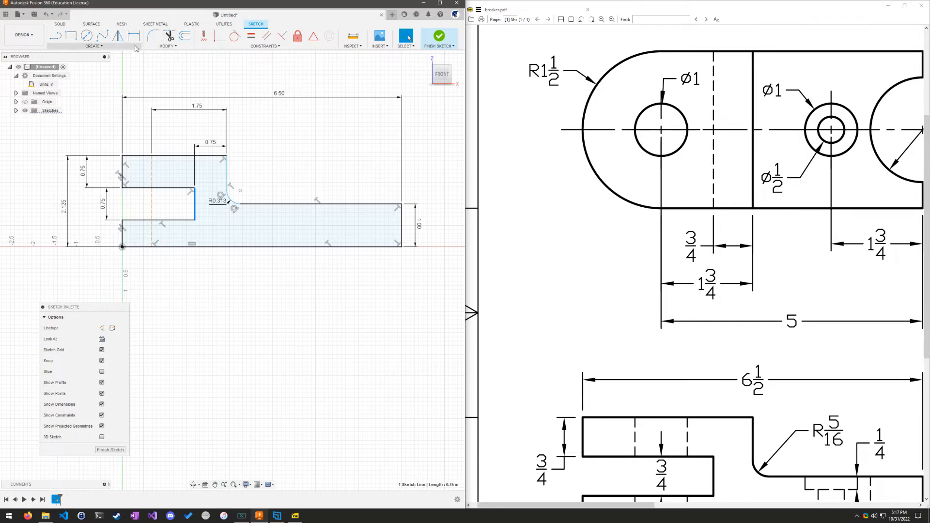
Move the hole's centre line away from the slot opening and dimension it from the slotted end's upper vertical edge as 1.5*2 in
click(307, 364)
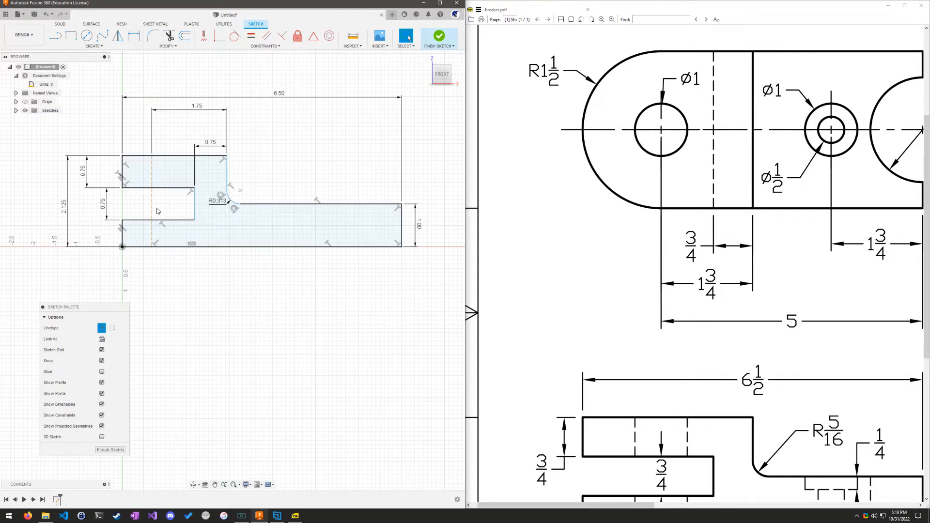
drag(151, 206, 205, 209)
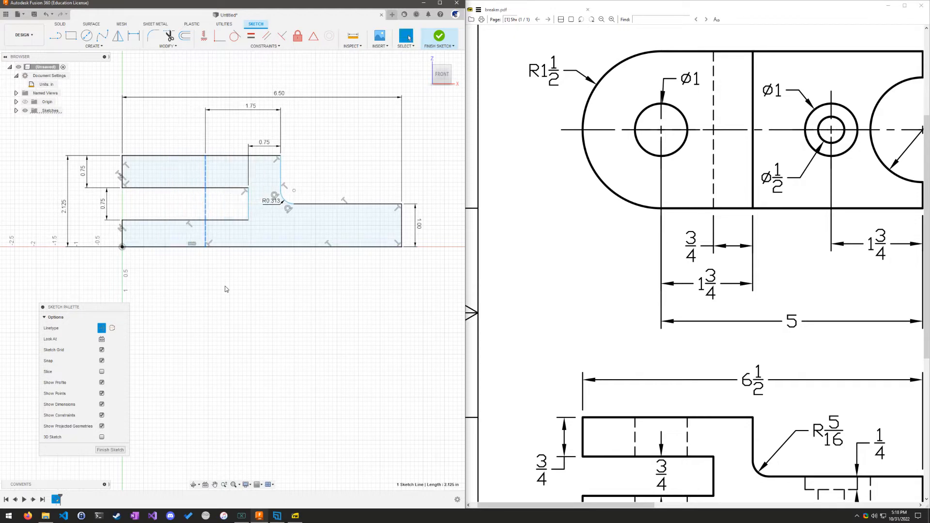
click(133, 35)
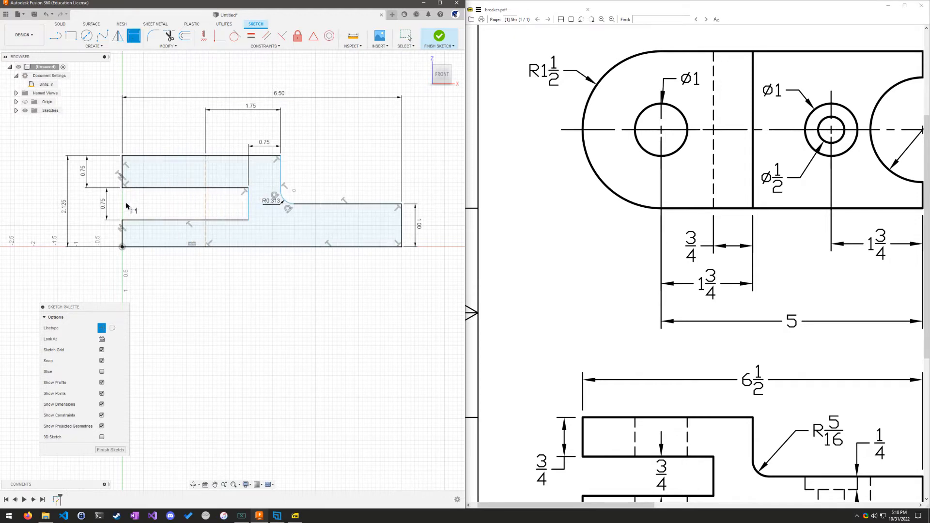
click(121, 166)
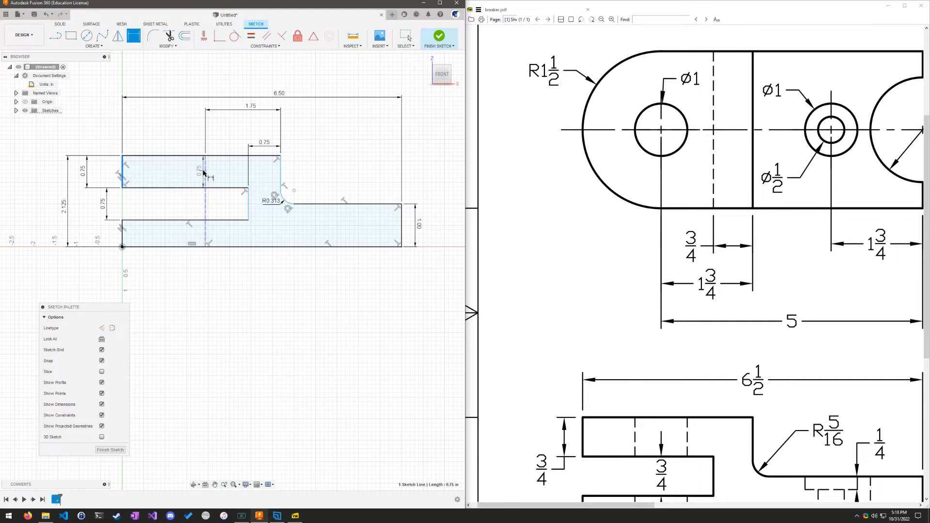
click(205, 173)
click(173, 131)
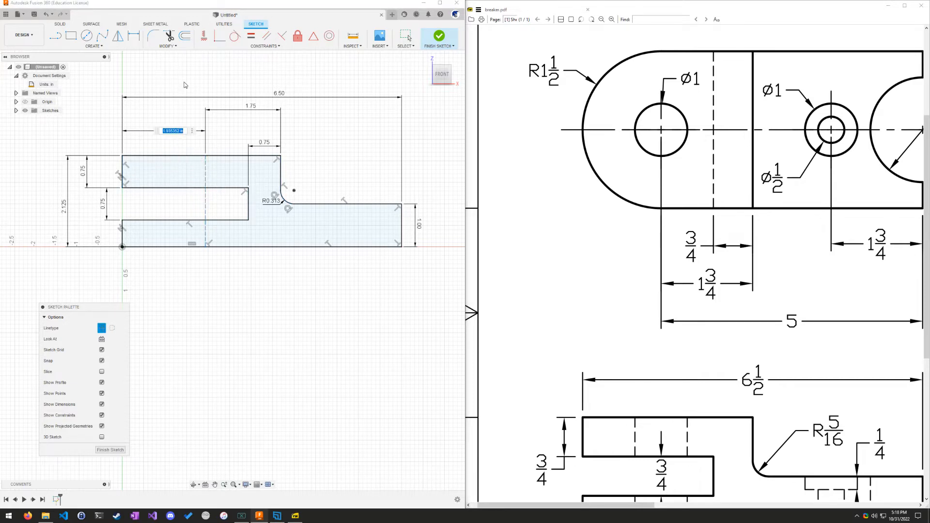
text(1.5*2)
key(Return)
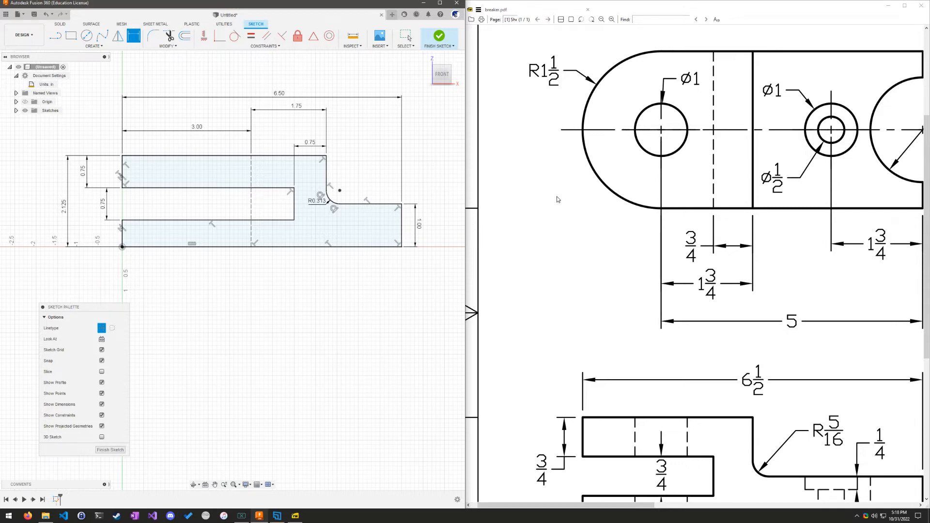
key(Escape)
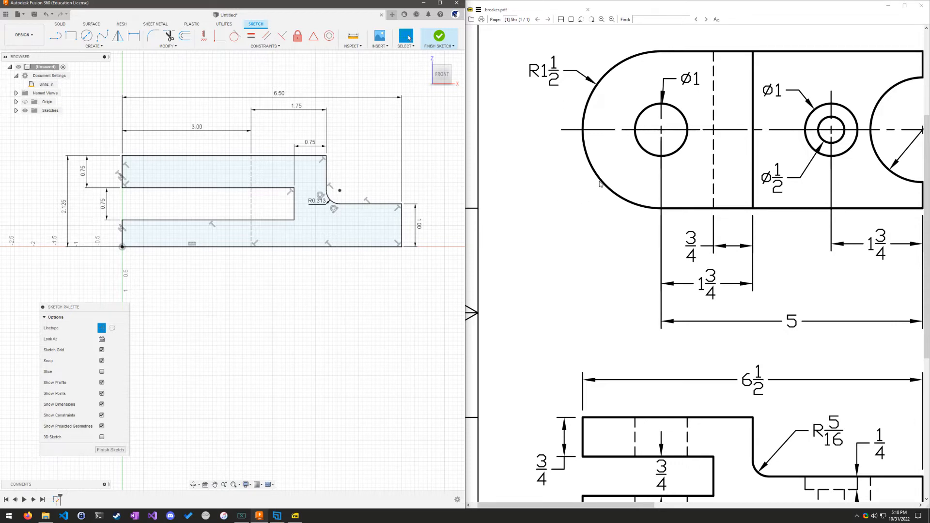
drag(583, 129, 660, 129)
shift+drag(580, 116, 579, 165)
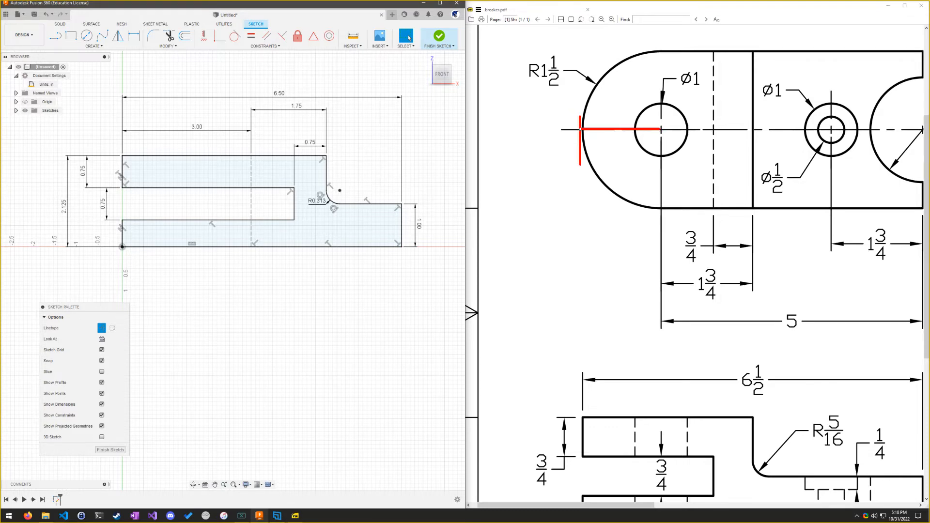
shift+drag(659, 112, 659, 149)
drag(617, 137, 632, 152)
key(Escape)
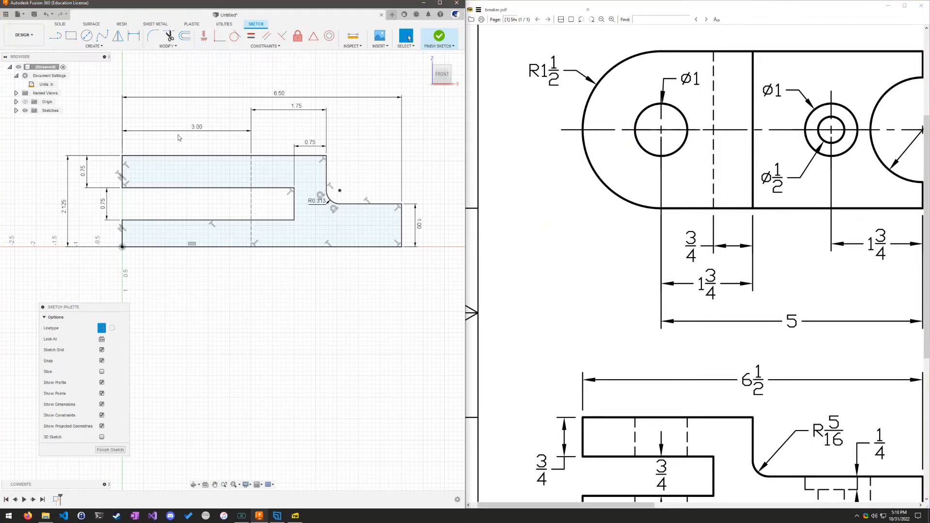
Set the hole centre line's distance from the slotted end's vertical edge to 1.5 in
double_click(197, 128)
key(End)
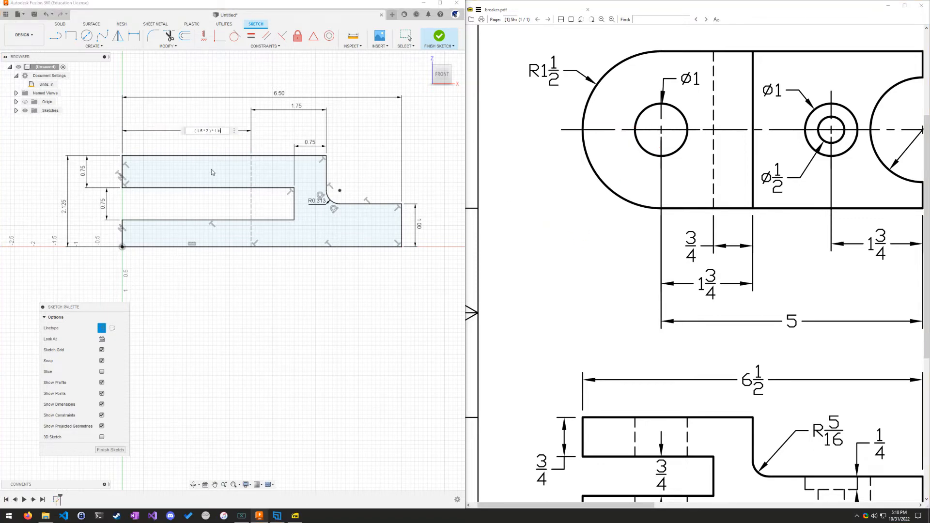
key(shift+Home)
text(1.5)
key(Return)
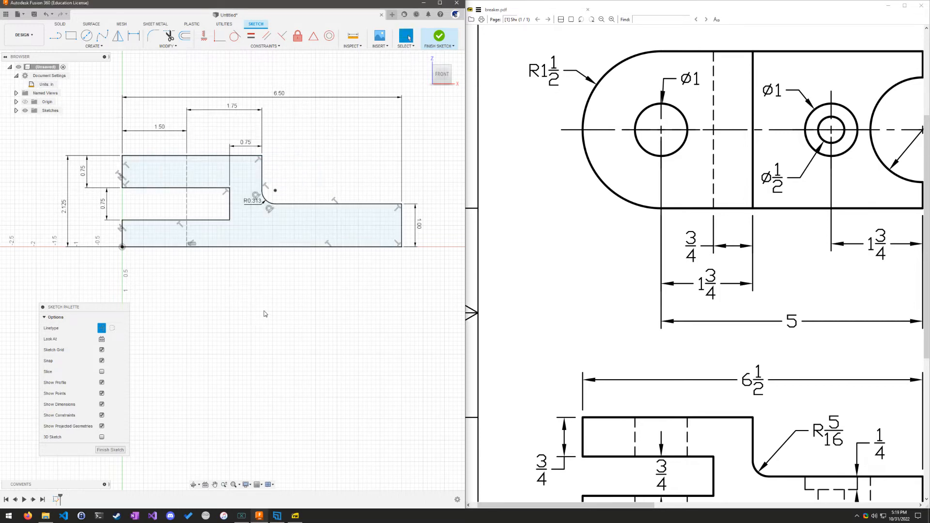
Expand the list of sketches in the browser and finish the front-view profile sketch
scroll(713, 420, down, 3)
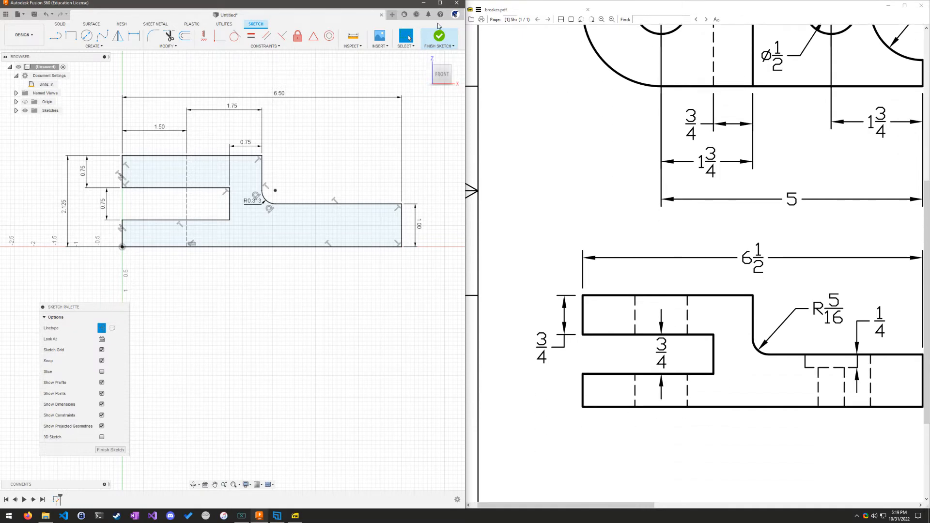
click(16, 110)
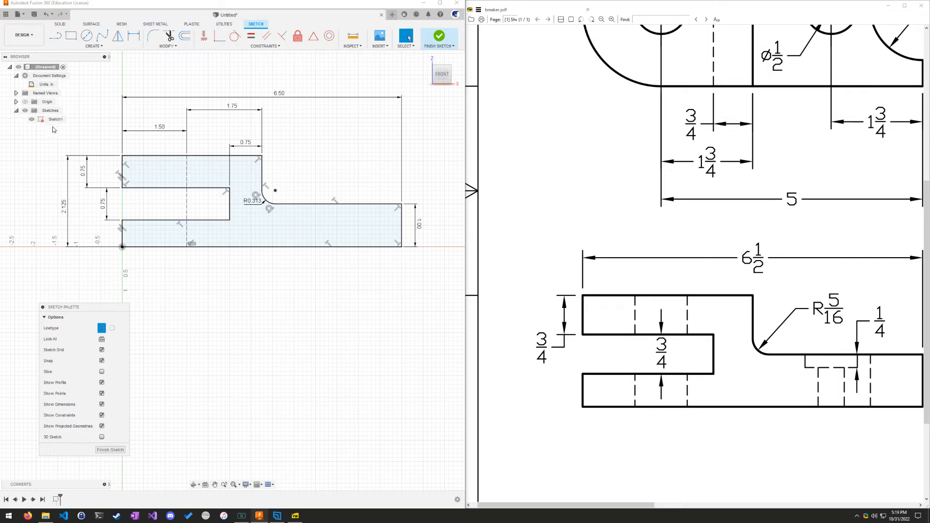
click(441, 39)
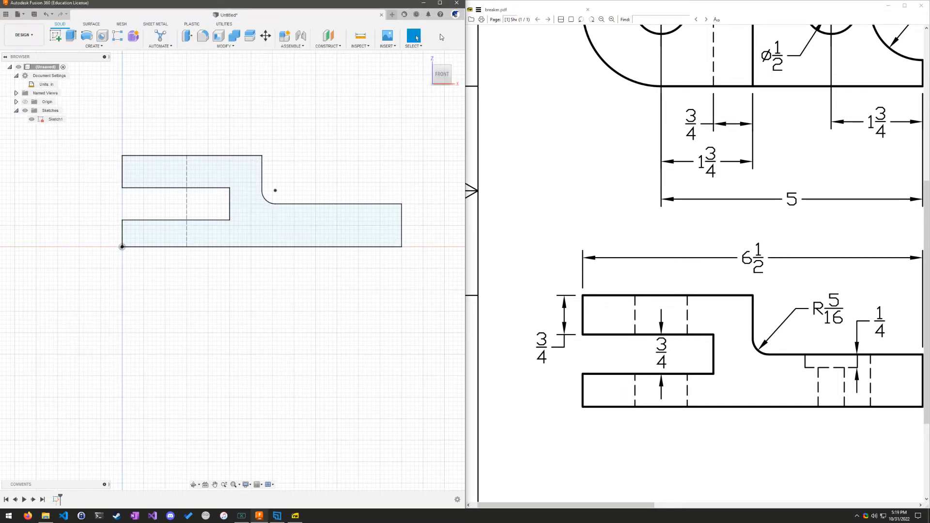
click(427, 60)
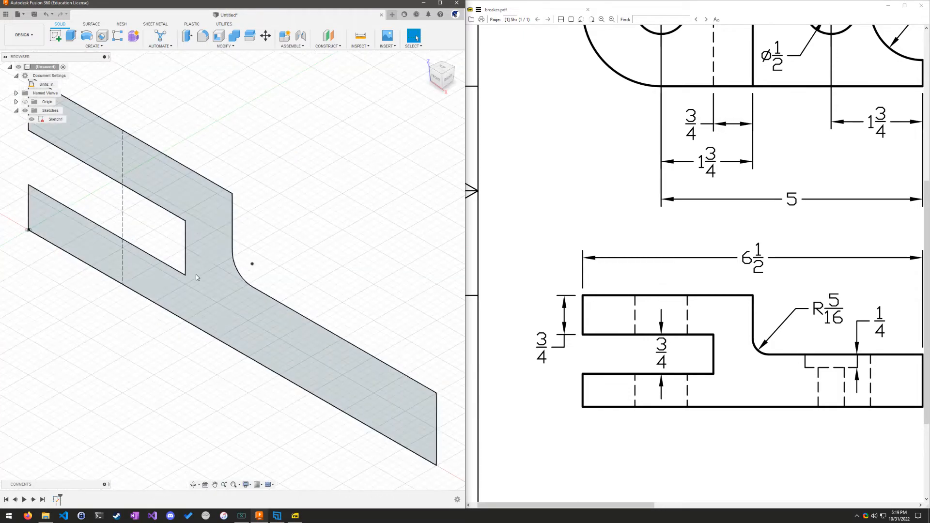
Extrude the front-view profile 3 in to one side as a new body, matching the width in the drawing's end view
scroll(196, 277, down, 3)
click(229, 315)
scroll(229, 315, down, 2)
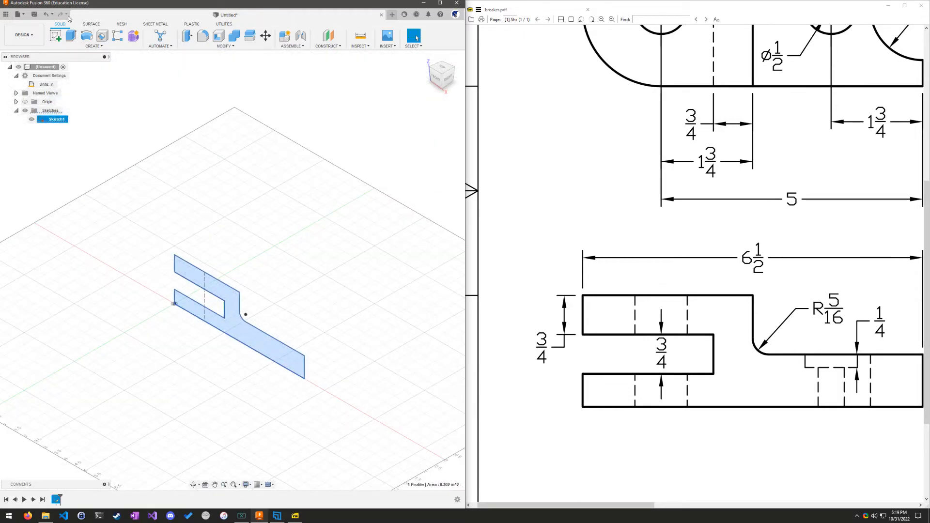
click(71, 35)
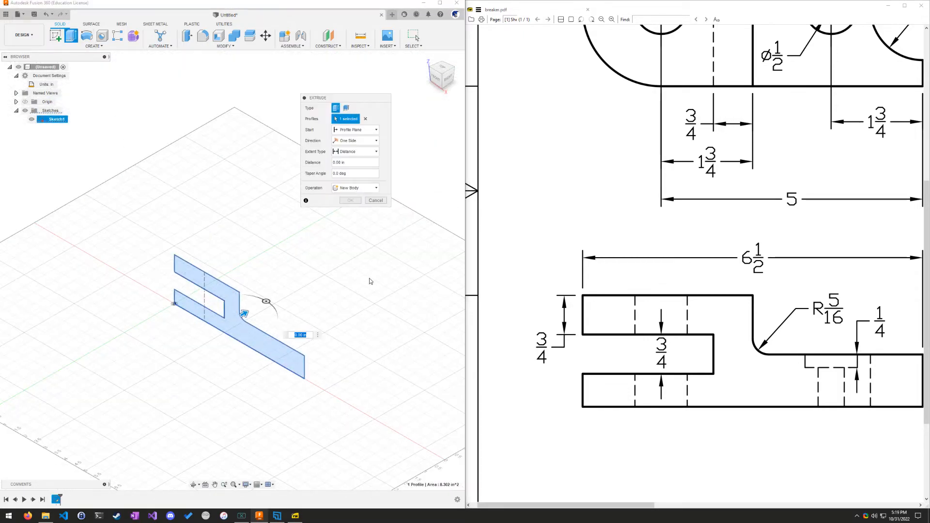
scroll(746, 227, up, 5)
scroll(770, 261, down, 3)
mouse_move(861, 339)
middle_down()
mouse_move(850, 338)
mouse_move(868, 342)
middle_up()
drag(830, 305, 517, 259)
mouse_move(792, 271)
mouse_down()
mouse_move(588, 236)
mouse_move(561, 221)
mouse_up()
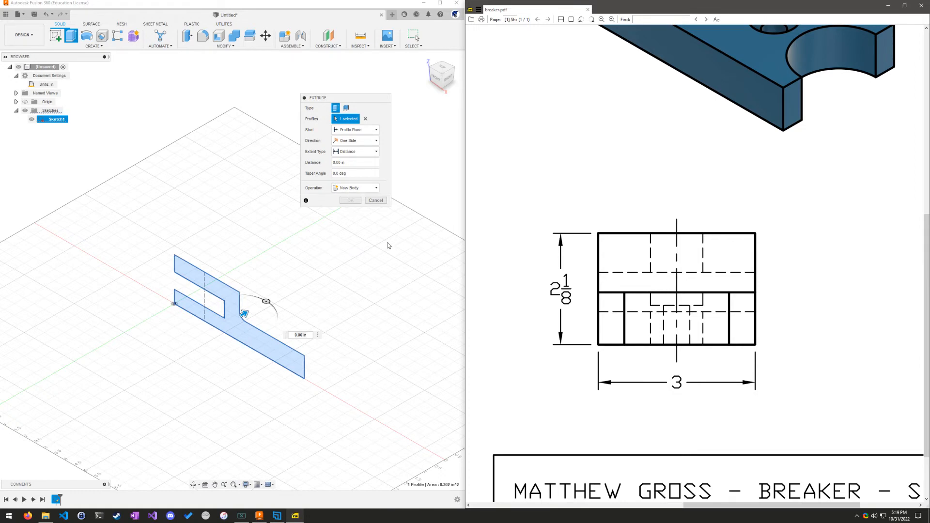
click(301, 335)
double_click(301, 336)
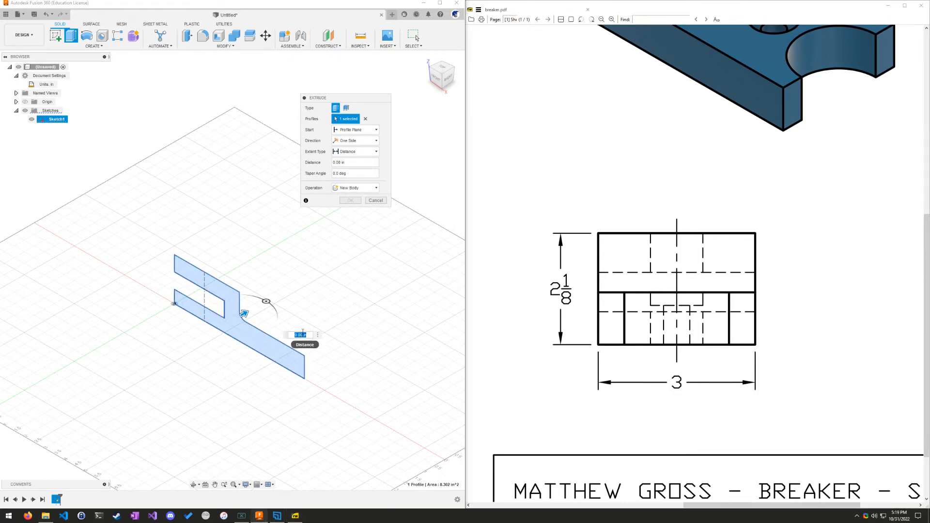
text(3)
key(Return)
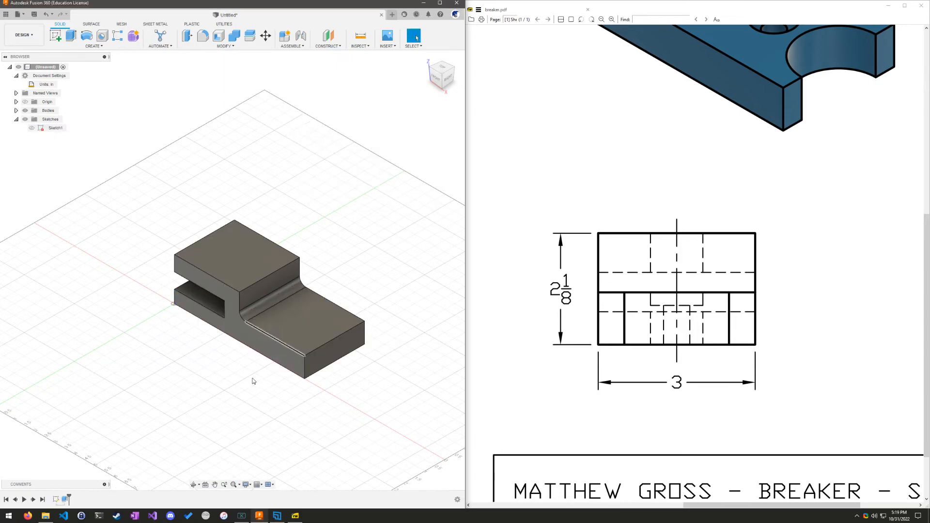
Create a new sketch on the top face of the raised, slotted section
shift+middle_drag(302, 335, 257, 437)
scroll(653, 98, up, 5)
scroll(678, 97, up, 5)
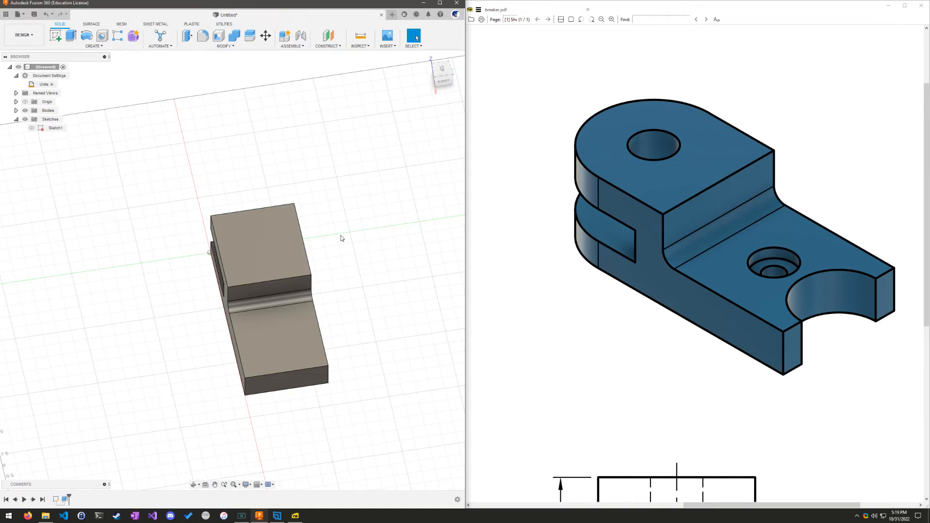
click(286, 243)
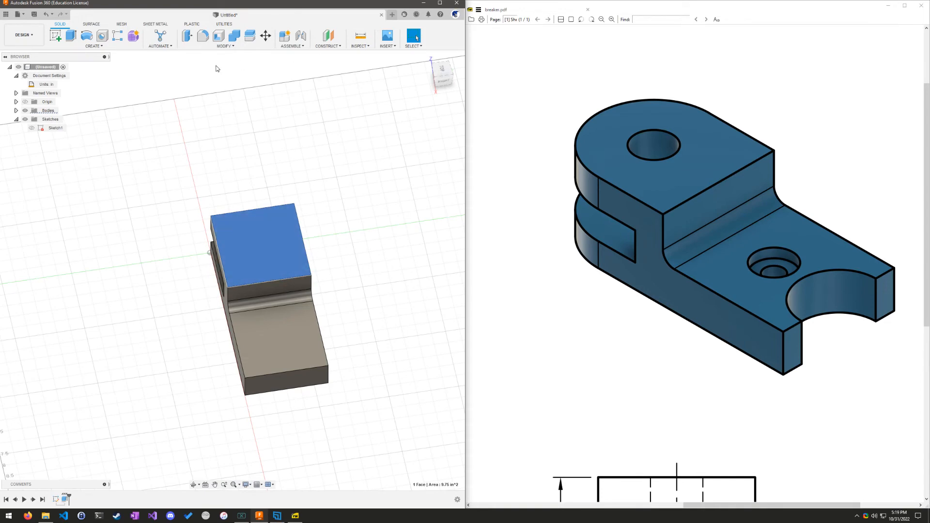
click(56, 35)
click(229, 259)
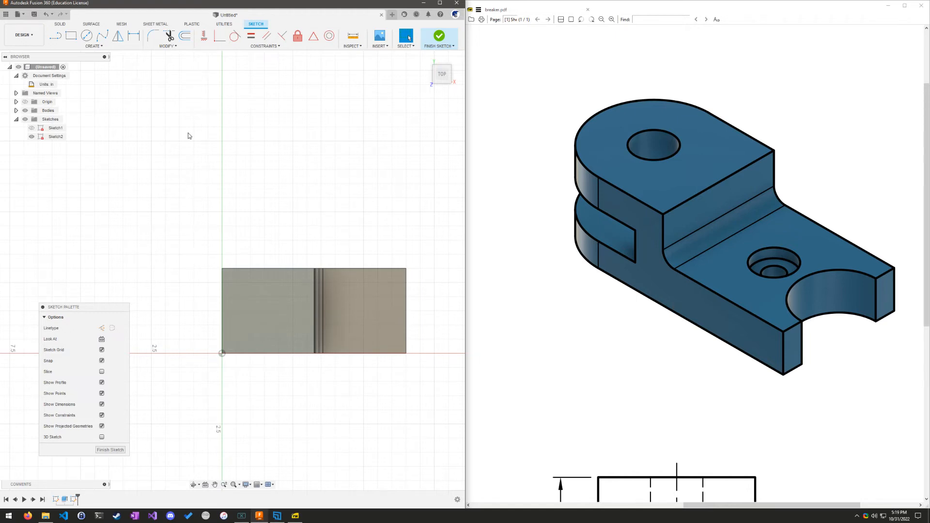
Draw a vertical construction line across the full width of the raised section, near the slotted end
click(55, 35)
click(102, 328)
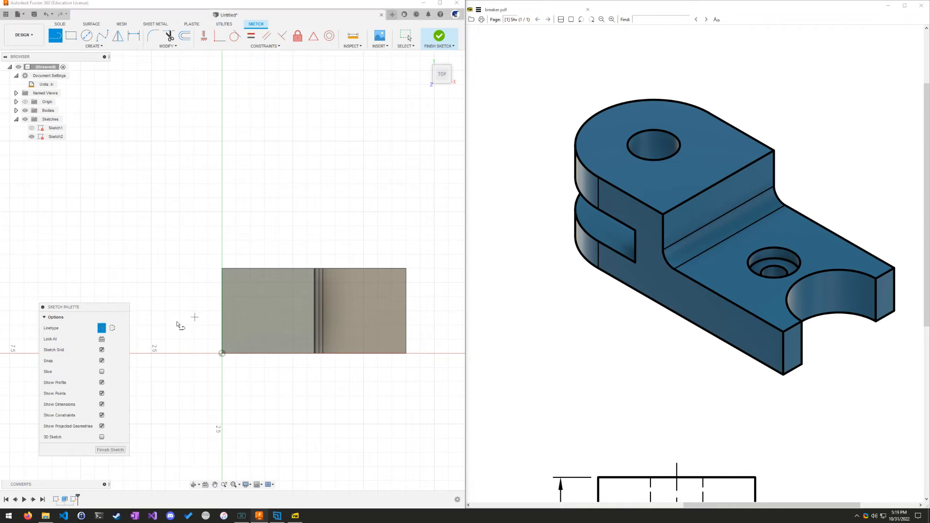
click(258, 269)
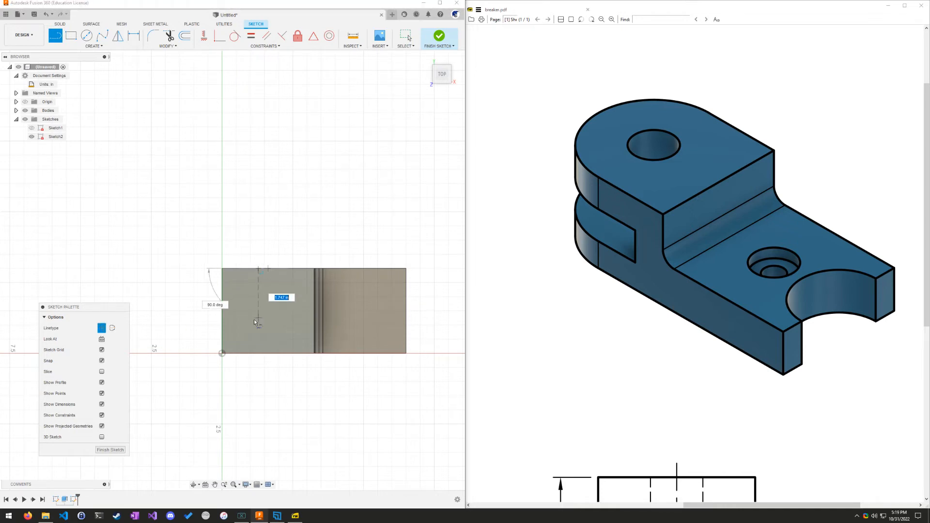
click(259, 353)
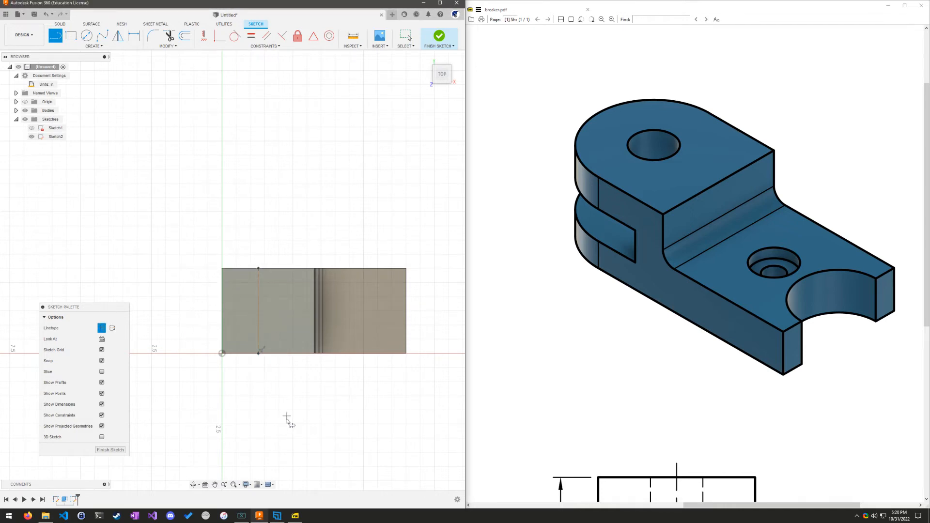
key(Escape)
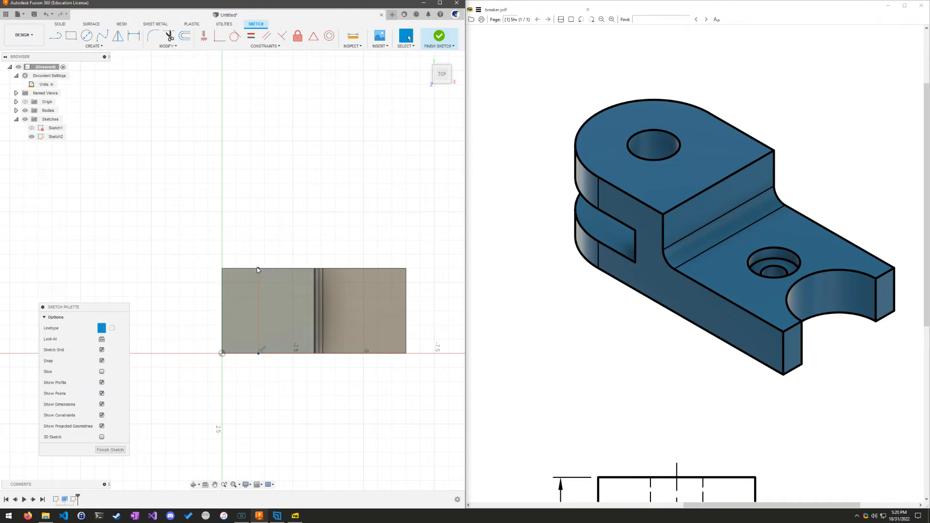
Dimension the construction line 1.5 in from the slotted end's outer edge
click(134, 36)
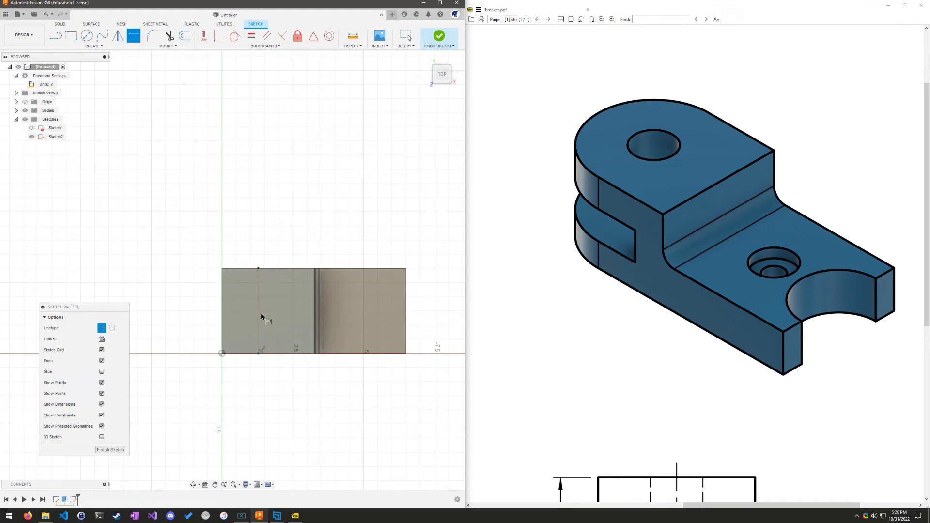
click(258, 316)
click(223, 310)
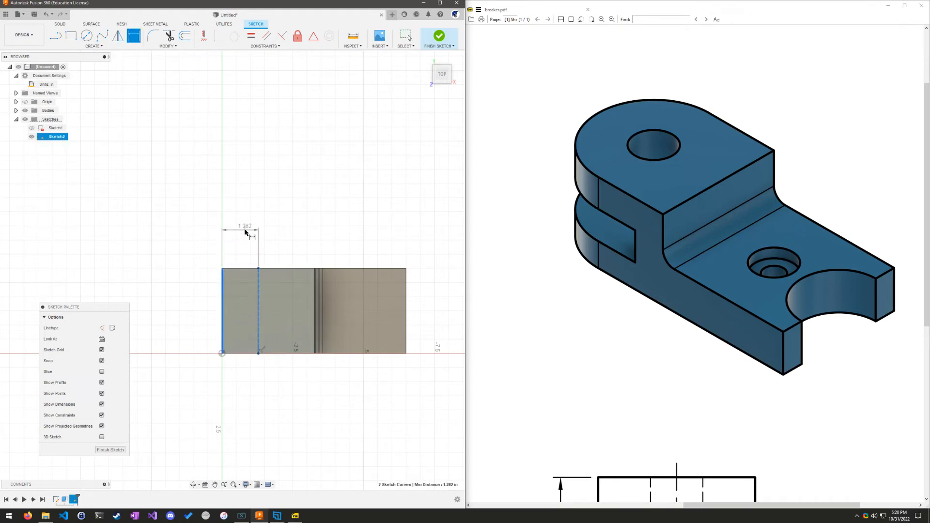
click(249, 228)
text(1.5)
key(Return)
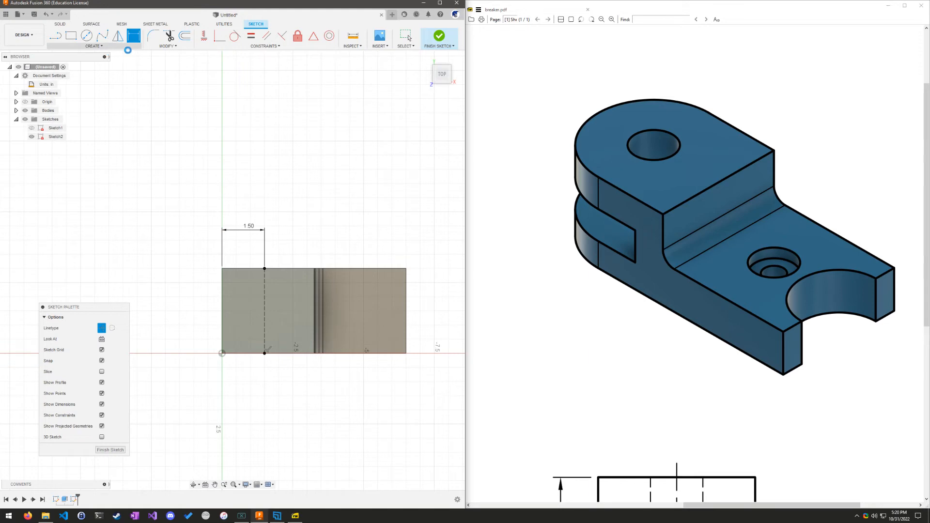
key(Escape)
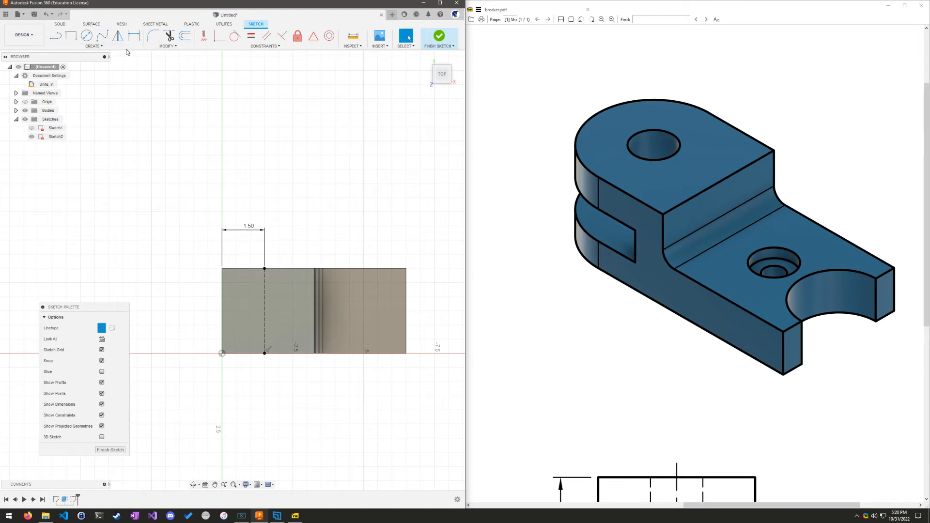
Draw a center point arc from the construction line's midpoint through both endpoints, bulging toward the slotted end, and convert it to regular geometry
click(104, 46)
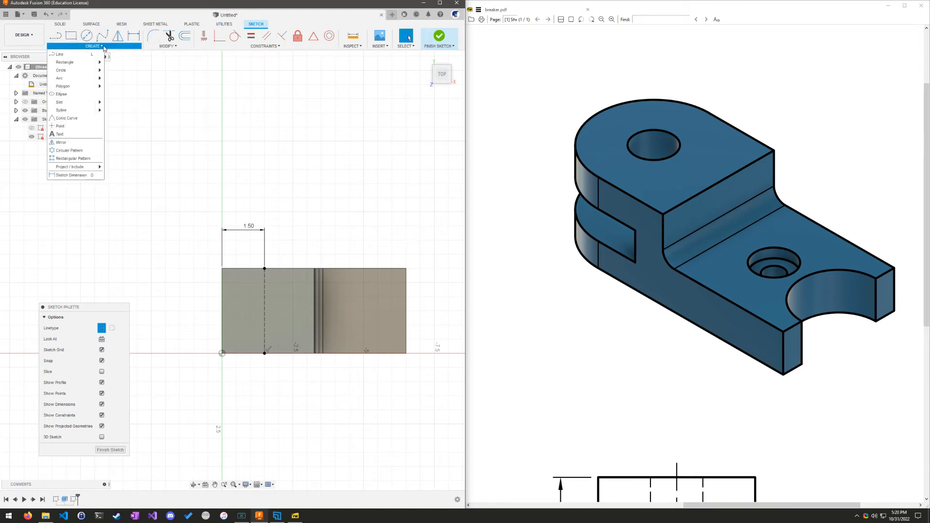
mouse_move(83, 82)
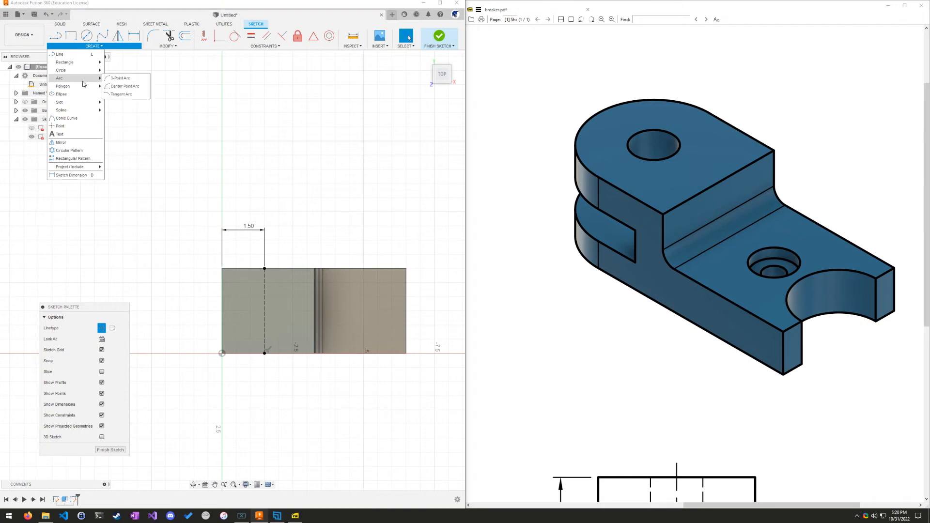
click(141, 86)
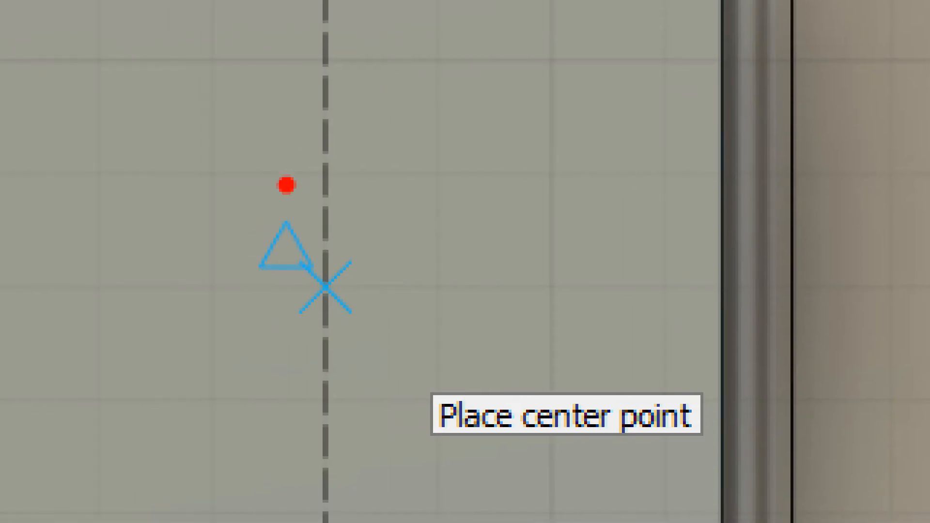
mouse_move(287, 184)
mouse_down()
mouse_move(201, 370)
mouse_move(426, 270)
mouse_move(280, 140)
mouse_up()
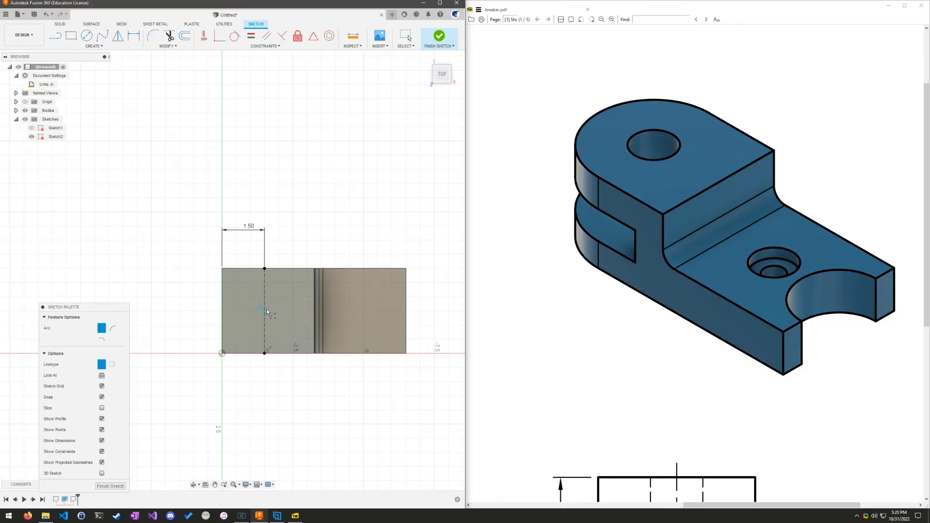
click(267, 309)
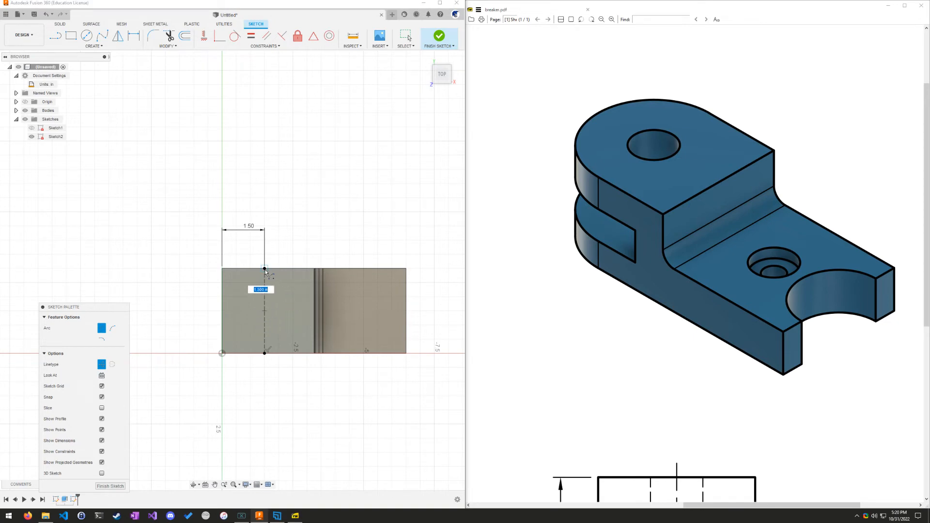
click(265, 269)
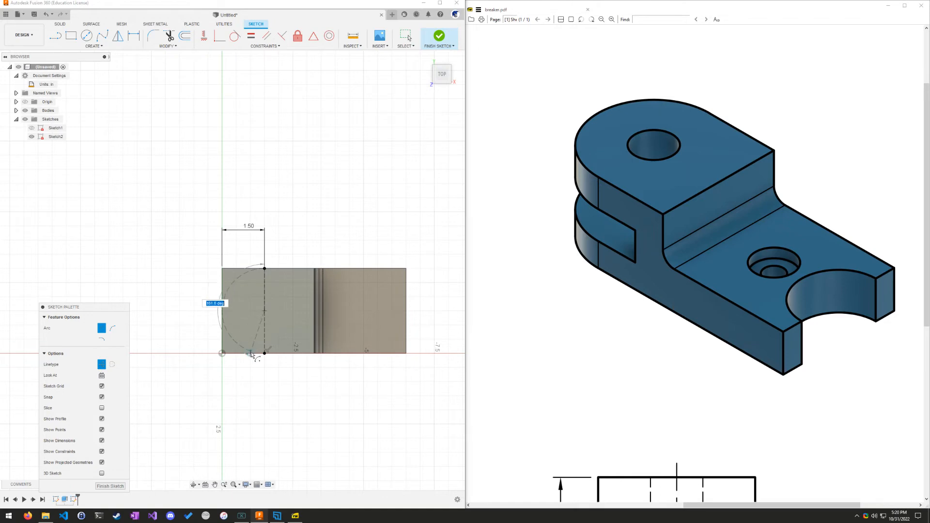
click(265, 354)
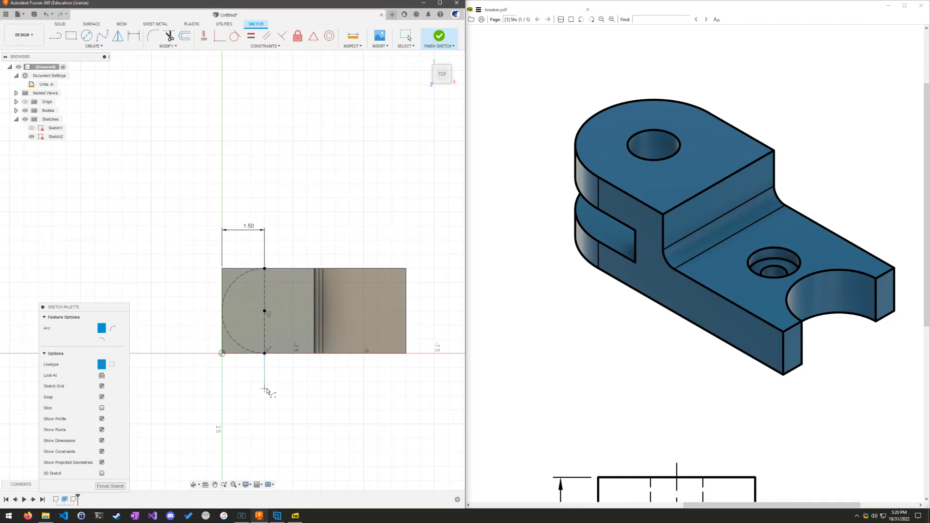
key(Escape)
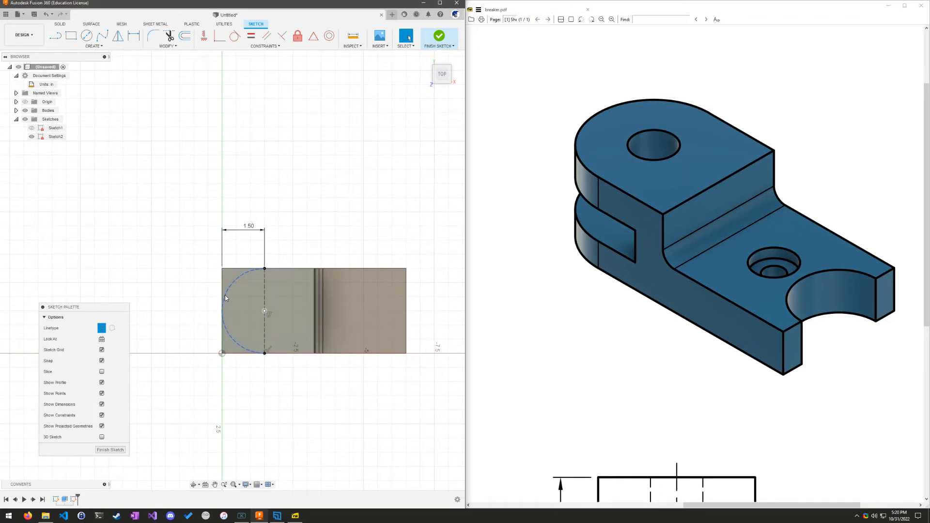
click(234, 343)
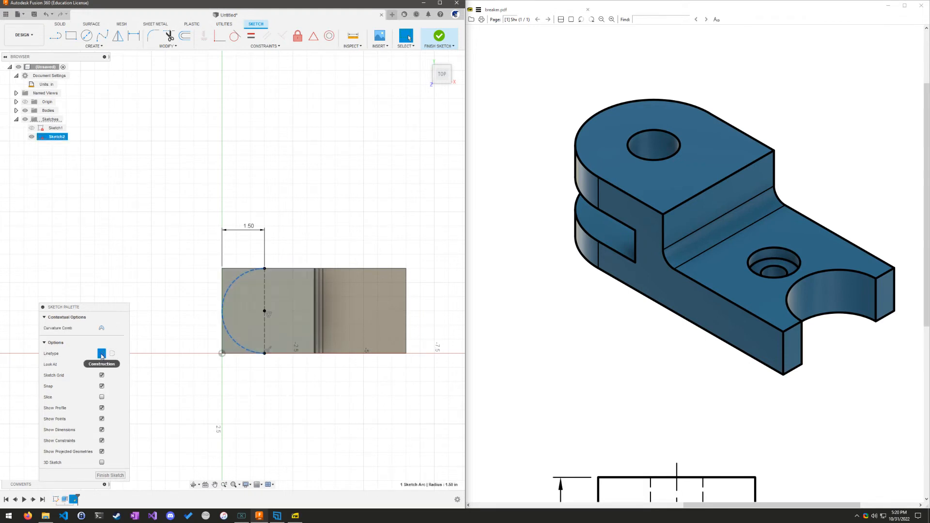
click(102, 354)
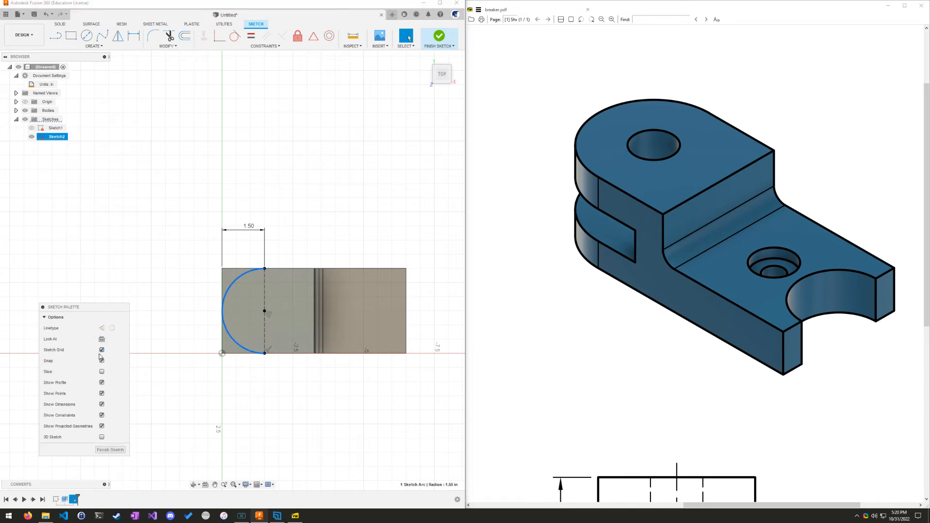
Examine the top view in the PDF drawing around the hole in the rounded end
click(266, 400)
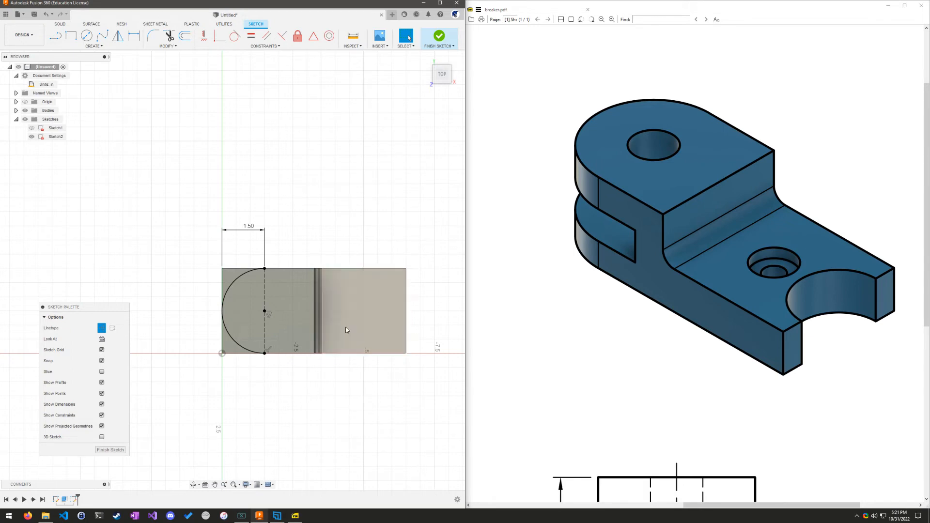
click(597, 369)
ctrl+scroll(633, 264, up, 5)
drag(567, 285, 716, 376)
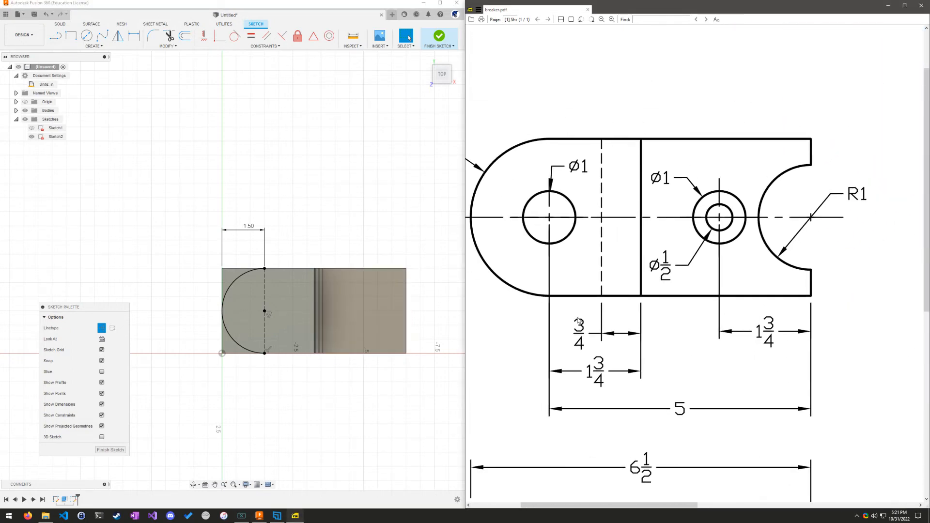
drag(578, 319, 686, 338)
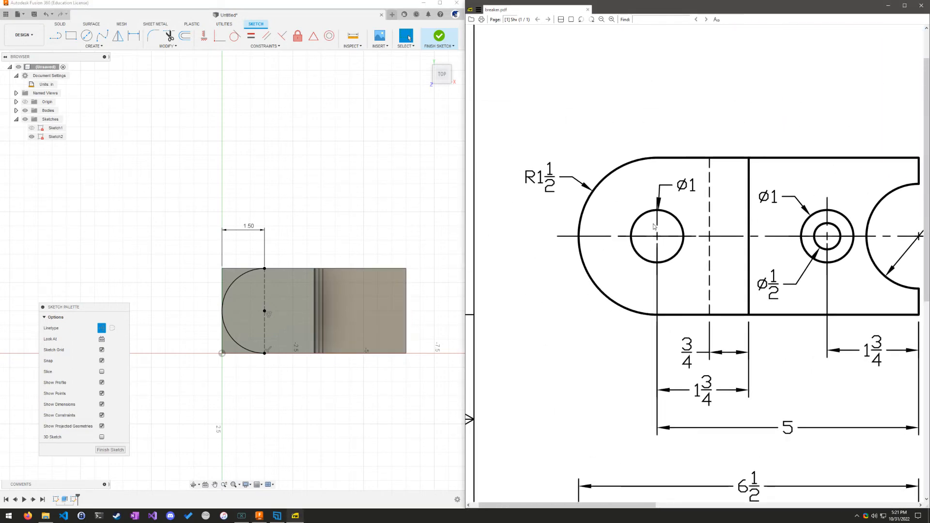
click(84, 38)
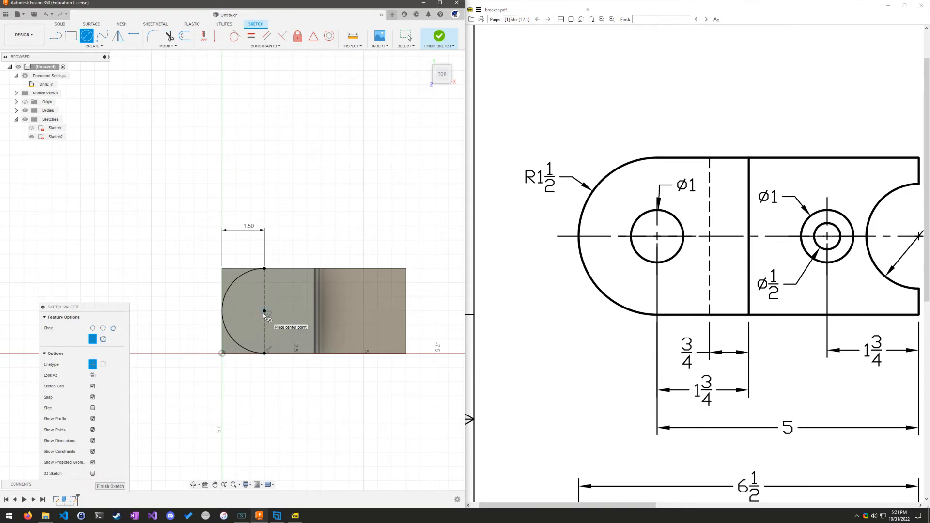
click(265, 311)
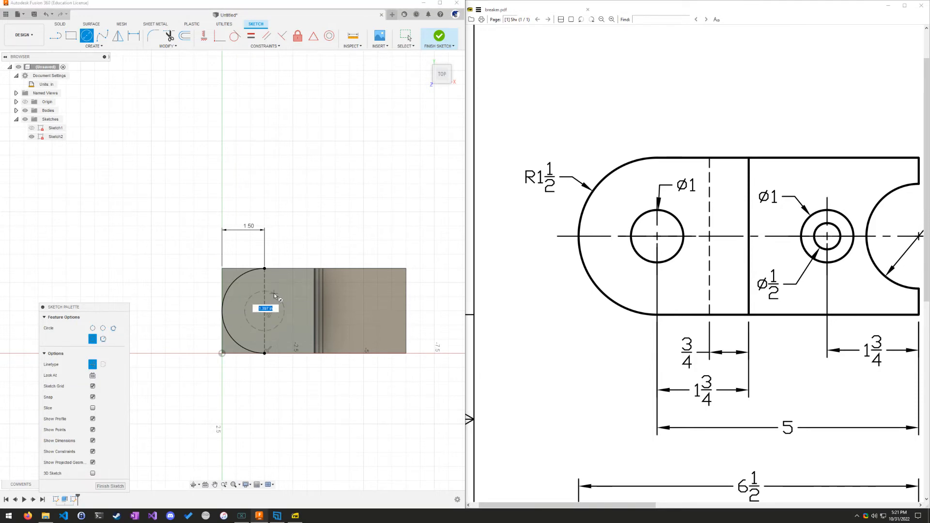
key(Escape)
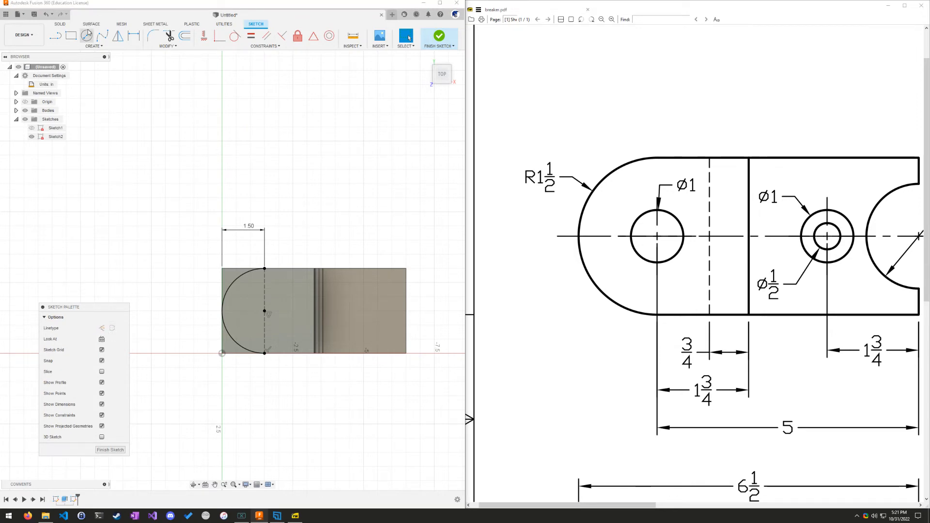
Draw a 1 in diameter circle centered on the arc's center point with its dimension placed outside the circle, and finish the sketch
click(87, 36)
click(265, 311)
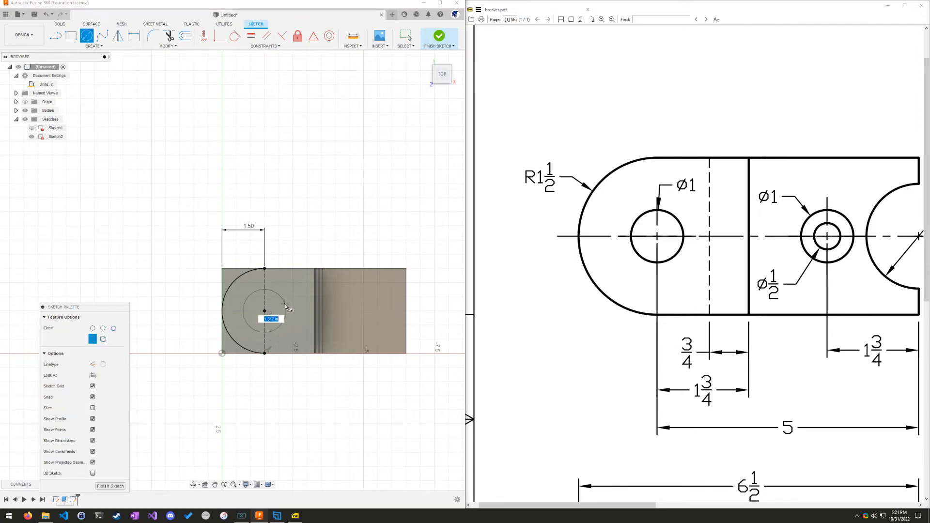
text(1)
key(Return)
key(Escape)
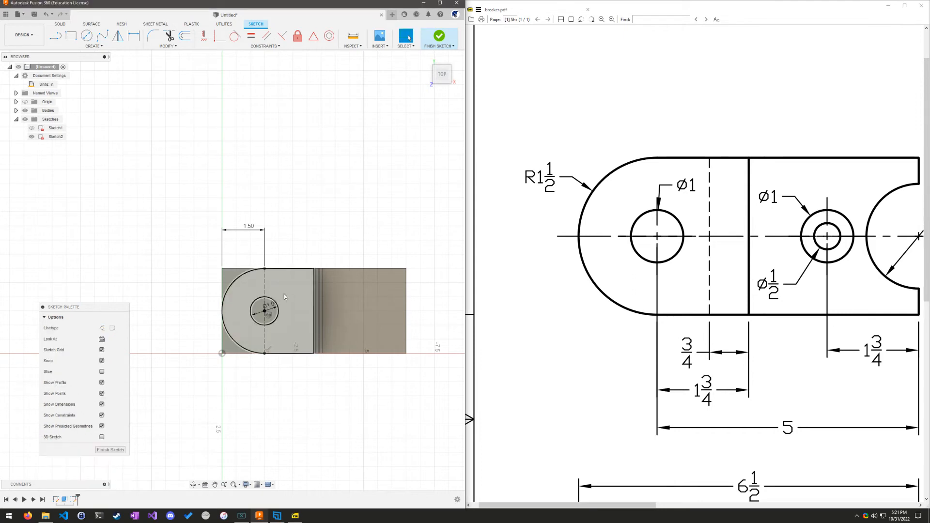
drag(272, 307, 285, 290)
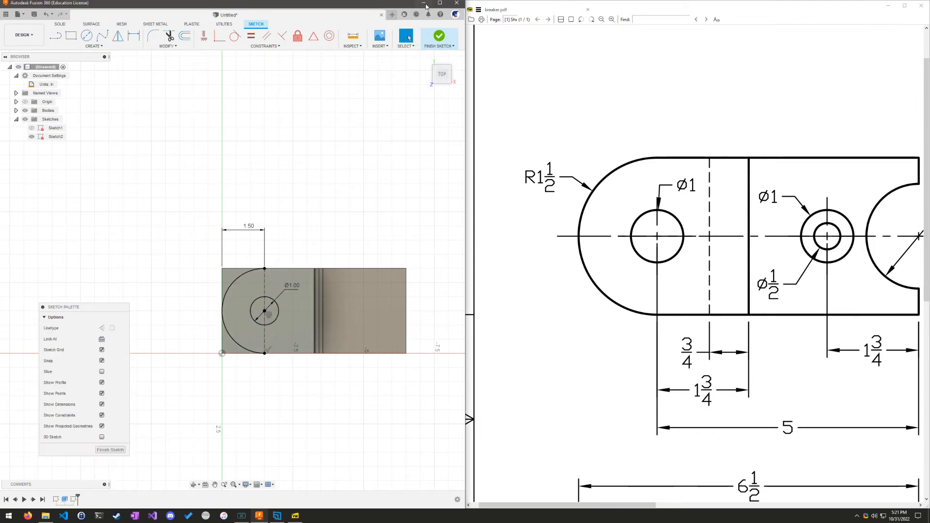
click(439, 35)
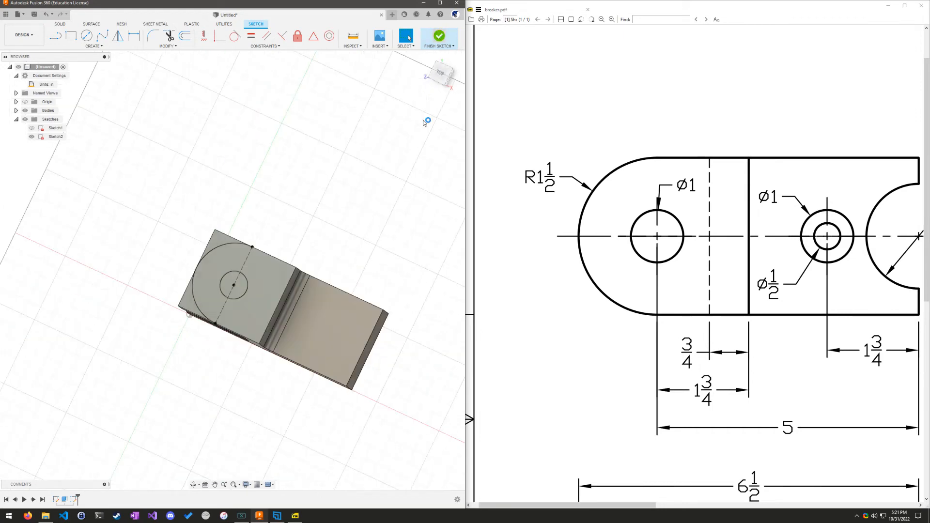
Extrude the two corner profiles outside the arc and the circle downward as a cut through the whole body, with extent type All
shift+middle_drag(322, 253, 192, 250)
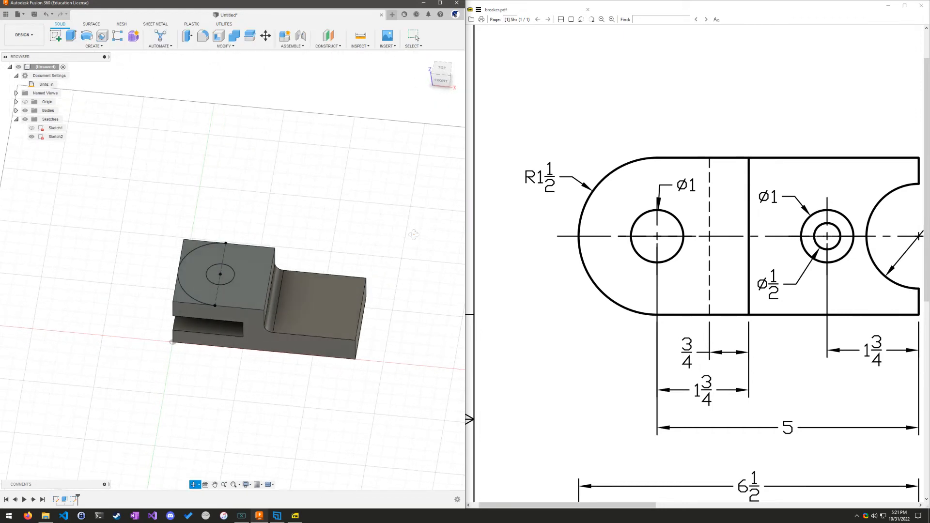
click(192, 251)
shift+click(180, 303)
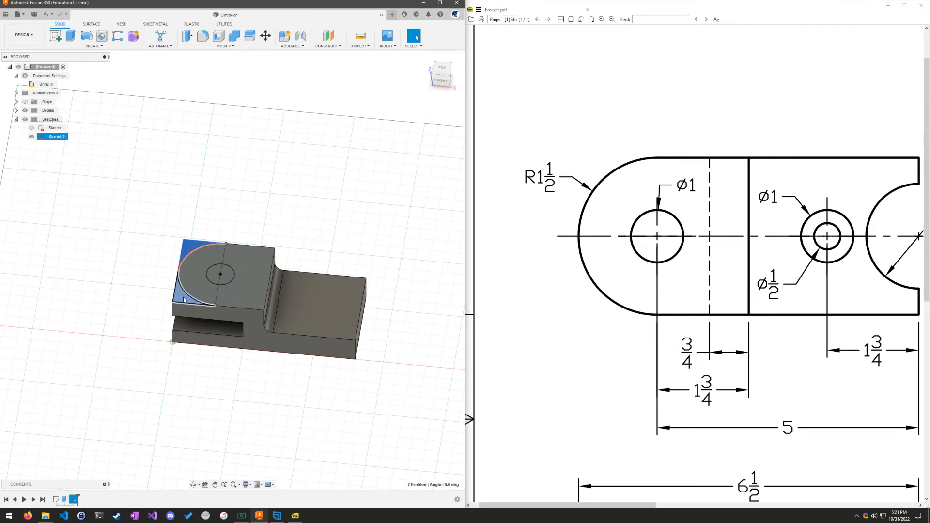
shift+click(221, 275)
click(70, 36)
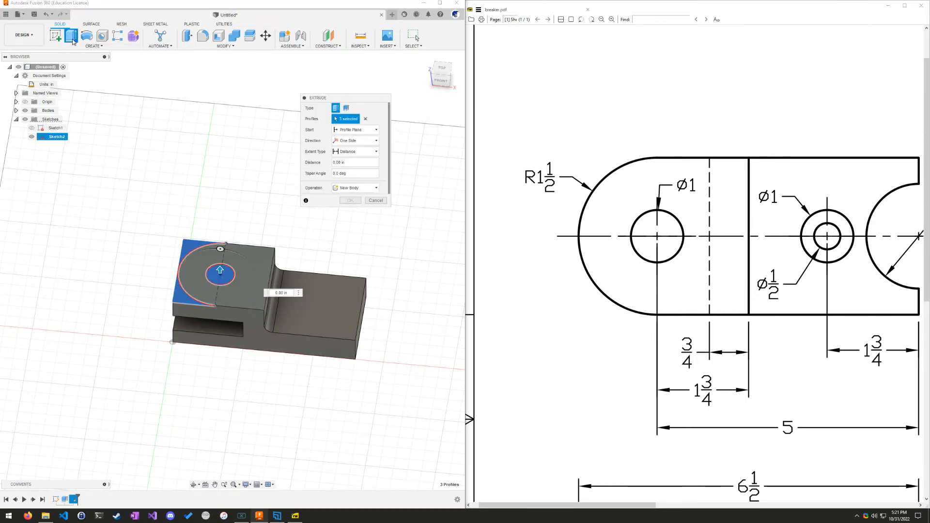
click(373, 151)
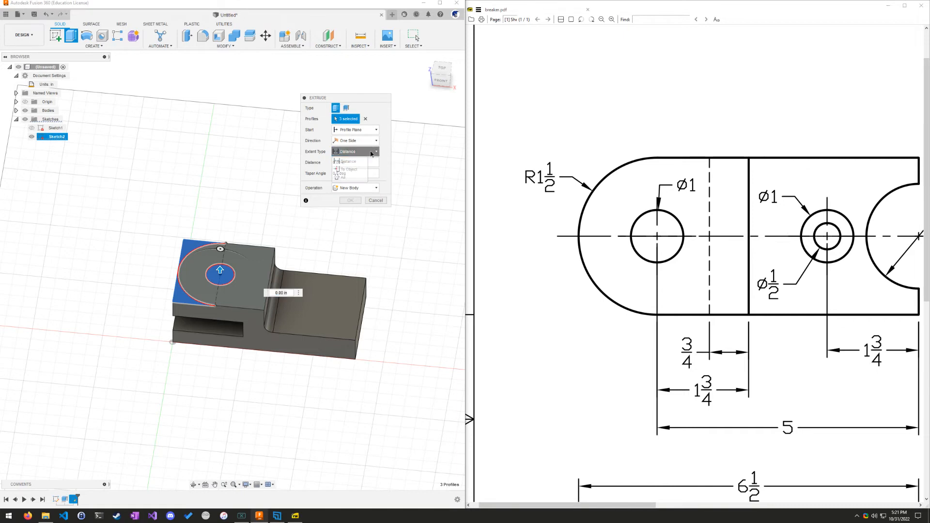
click(359, 182)
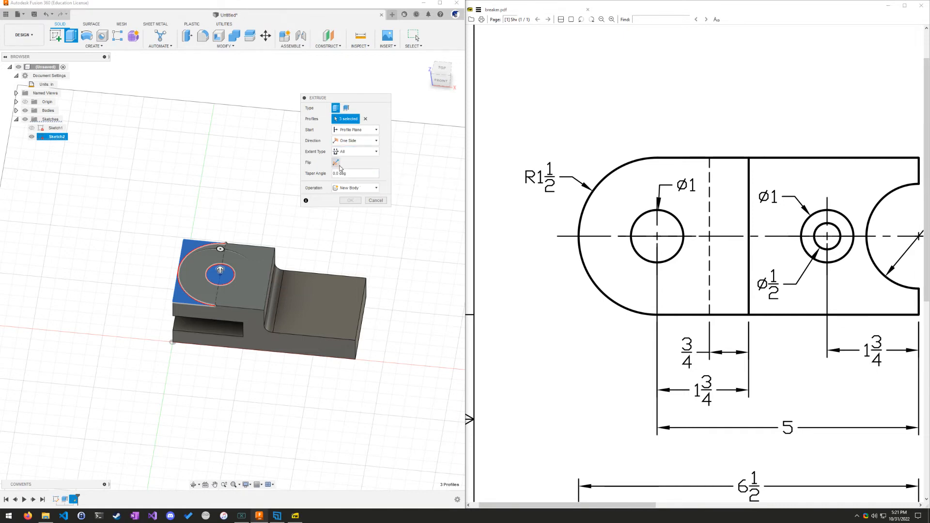
click(351, 212)
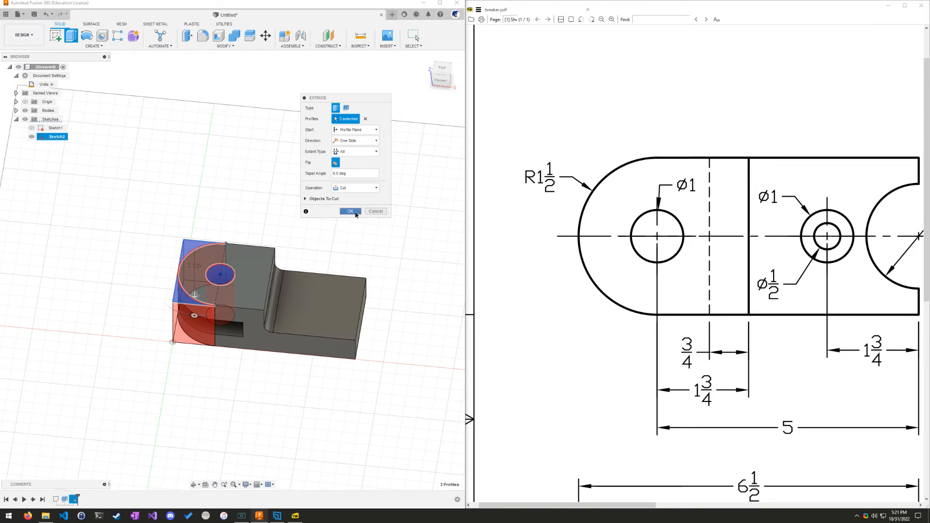
mouse_move(218, 416)
shift+middle_down()
mouse_move(226, 381)
mouse_move(246, 427)
mouse_move(214, 430)
shift+middle_up()
Examine the lower section in the drawing's top view, marking its outline, the two concentric hole circles and the arc cutout at its end
mouse_move(857, 289)
mouse_down()
mouse_move(789, 295)
mouse_move(721, 320)
mouse_up()
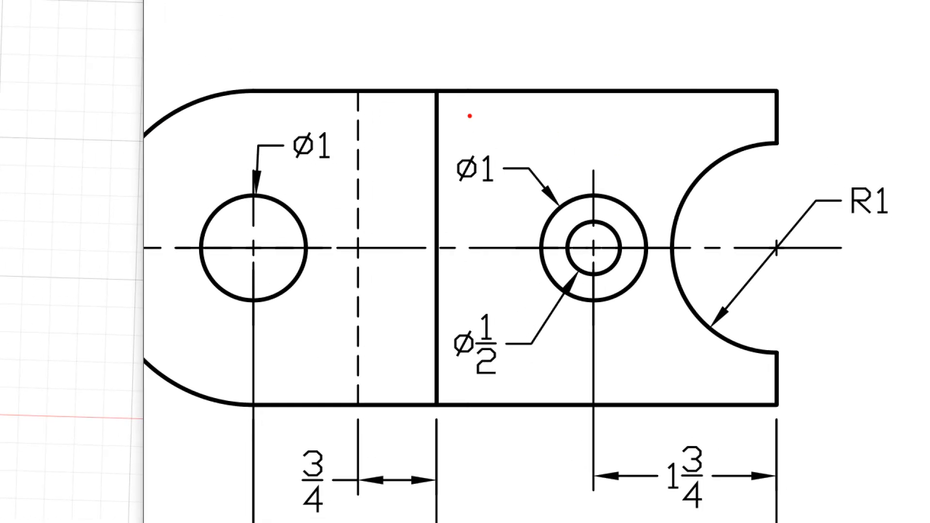
drag(610, 175, 604, 302)
mouse_move(419, 320)
mouse_down()
mouse_move(830, 441)
mouse_move(841, 37)
mouse_move(486, 32)
mouse_up()
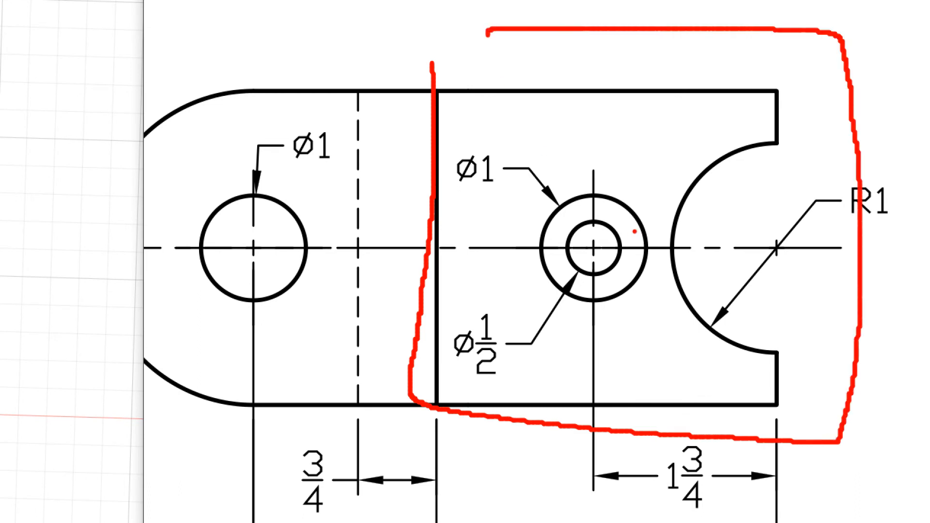
mouse_move(662, 169)
mouse_down()
mouse_move(622, 185)
mouse_move(611, 222)
mouse_up()
drag(604, 209, 620, 210)
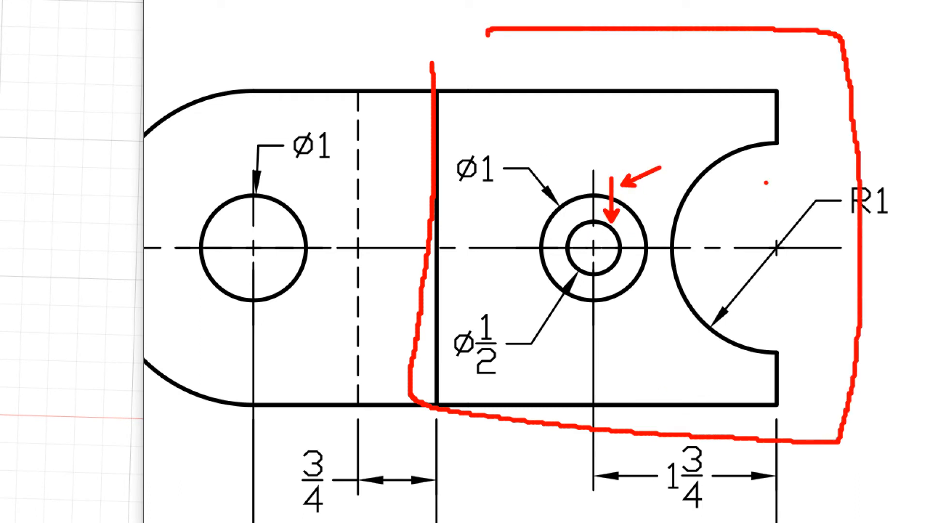
mouse_move(776, 146)
mouse_down()
mouse_move(679, 289)
mouse_move(780, 352)
mouse_up()
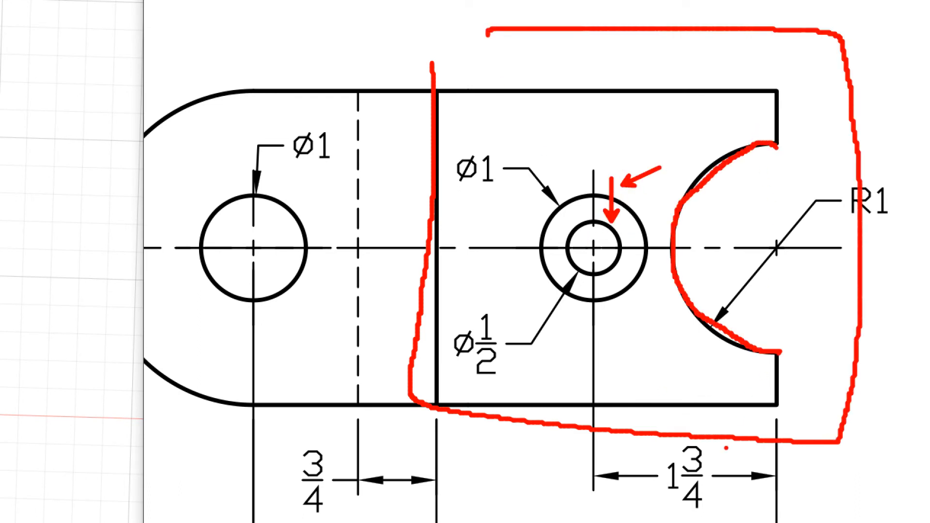
key(Escape)
Create a new sketch on the top face of the lower section
click(329, 300)
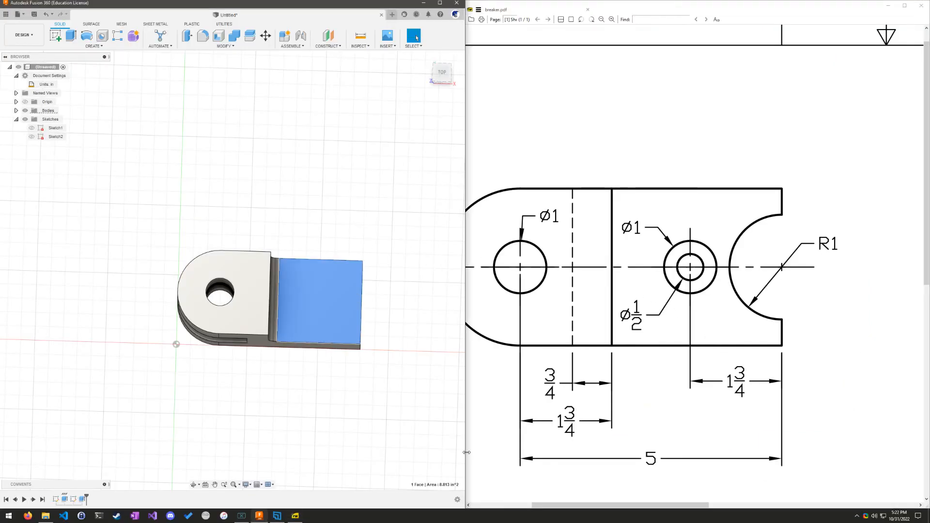
shift+middle_drag(456, 426, 359, 411)
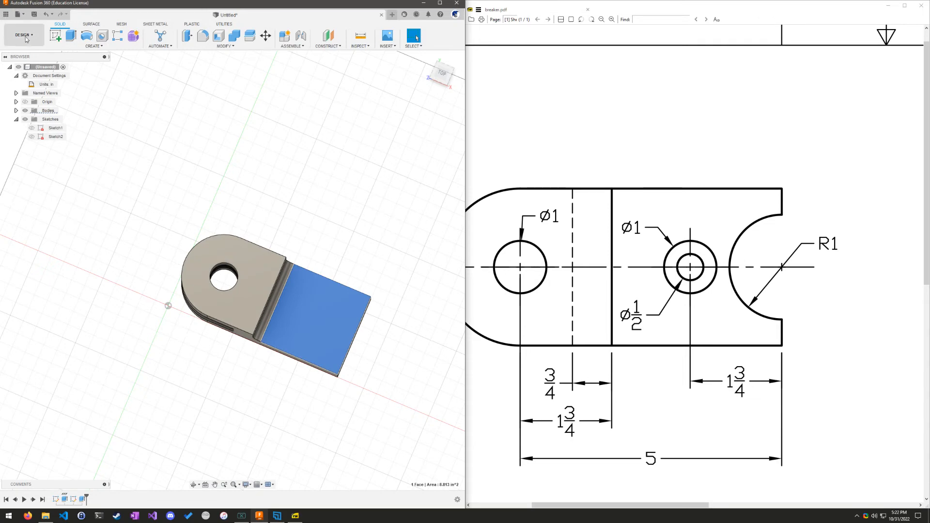
click(58, 37)
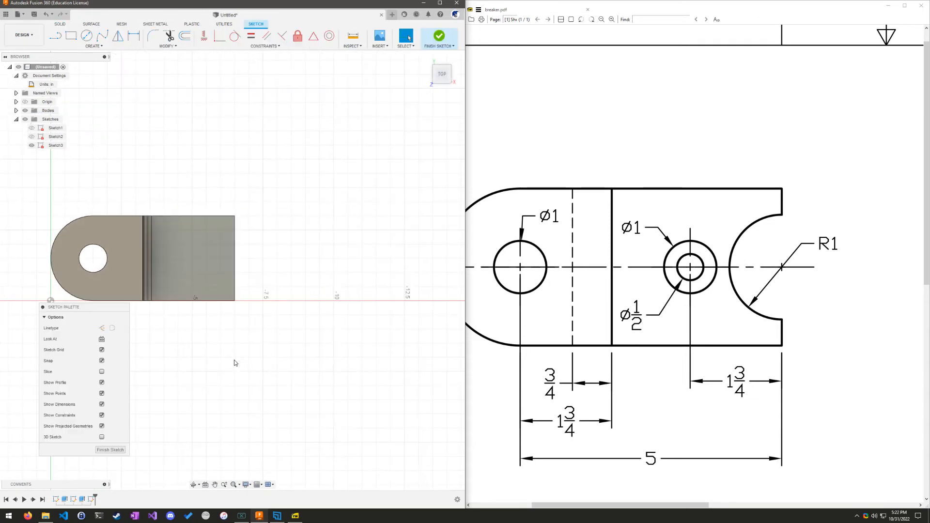
Draw a center point arc of about 0.9 in radius from the midpoint of the lower section's outer end edge, bulging into the face
mouse_move(235, 364)
middle_down()
mouse_move(346, 330)
mouse_move(419, 370)
middle_up()
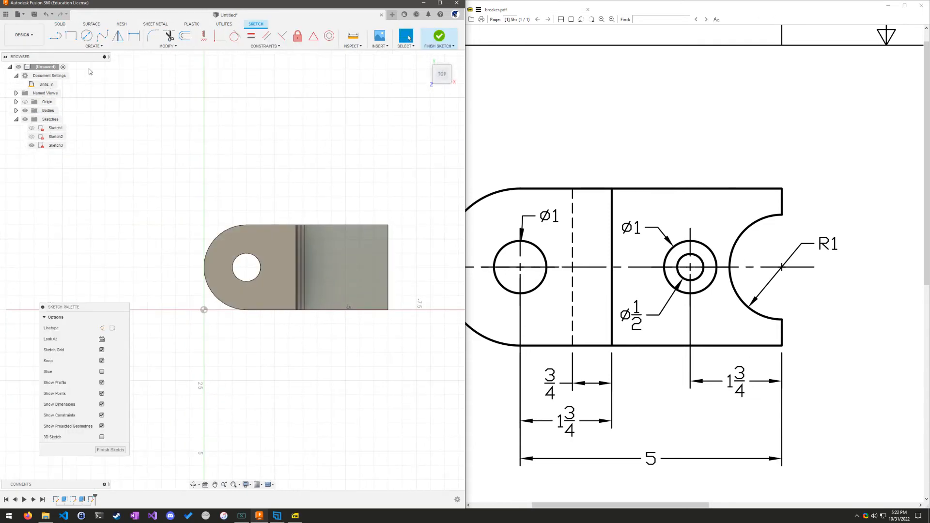
click(94, 46)
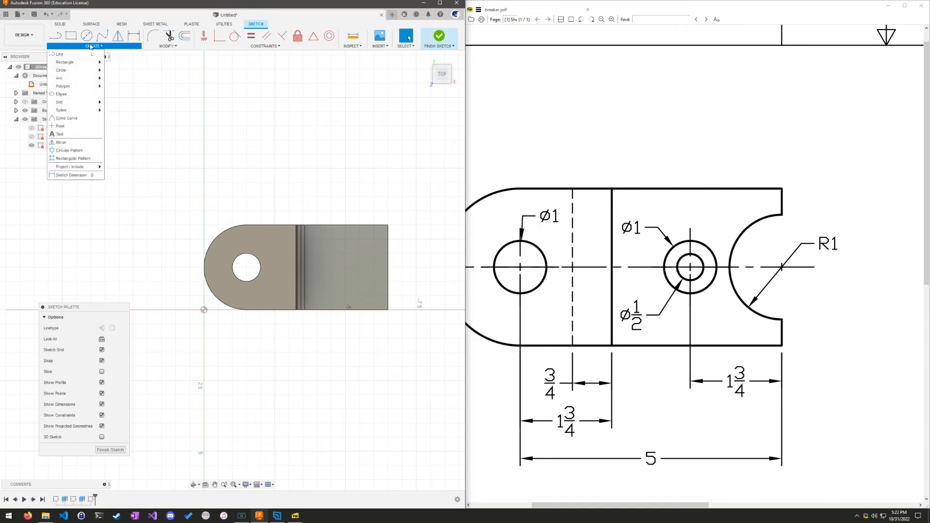
mouse_move(81, 83)
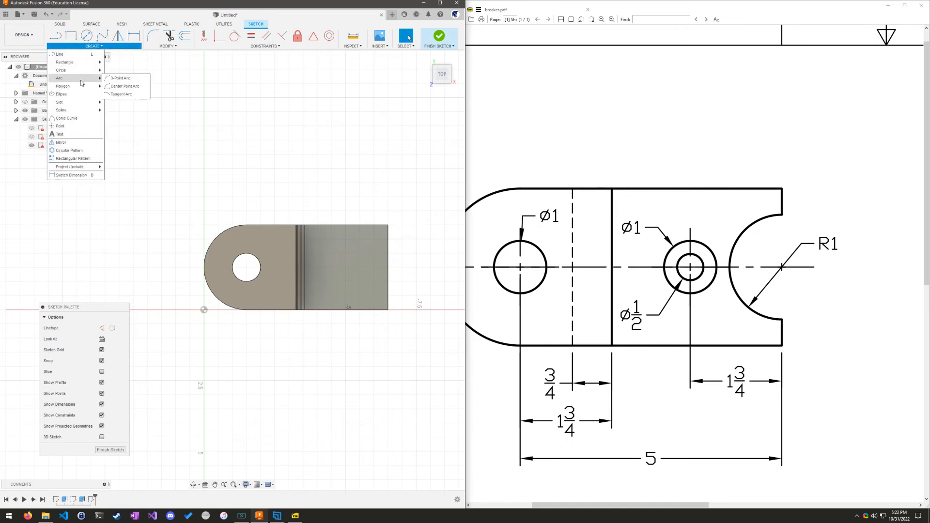
click(136, 86)
scroll(398, 283, up, 3)
scroll(399, 283, up, 2)
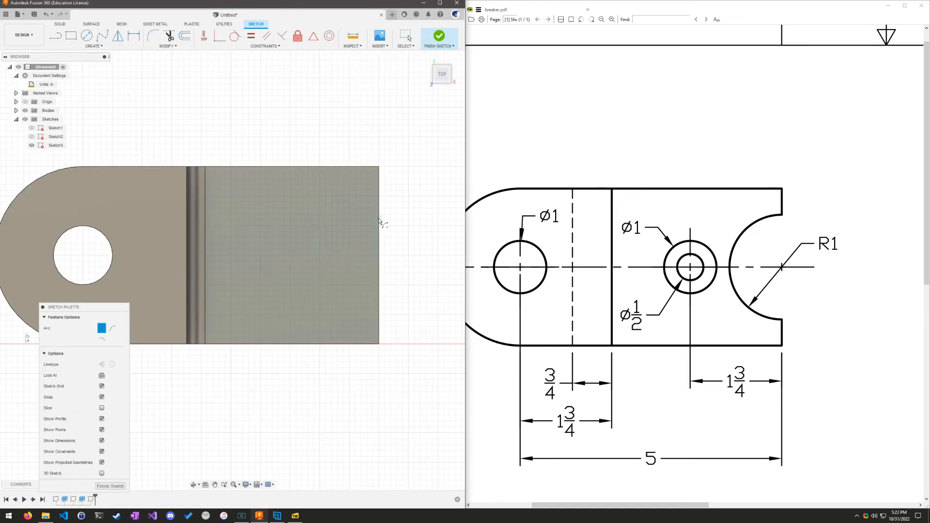
click(379, 255)
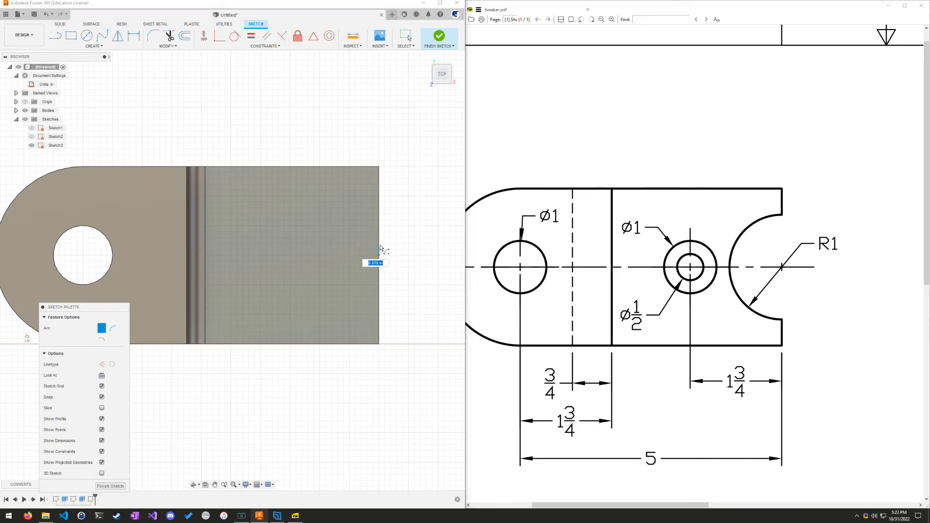
click(379, 203)
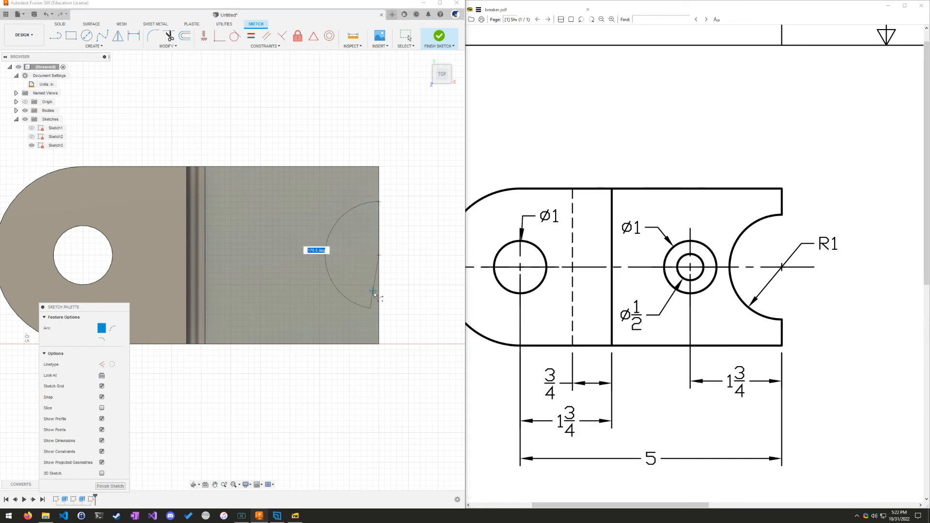
click(380, 308)
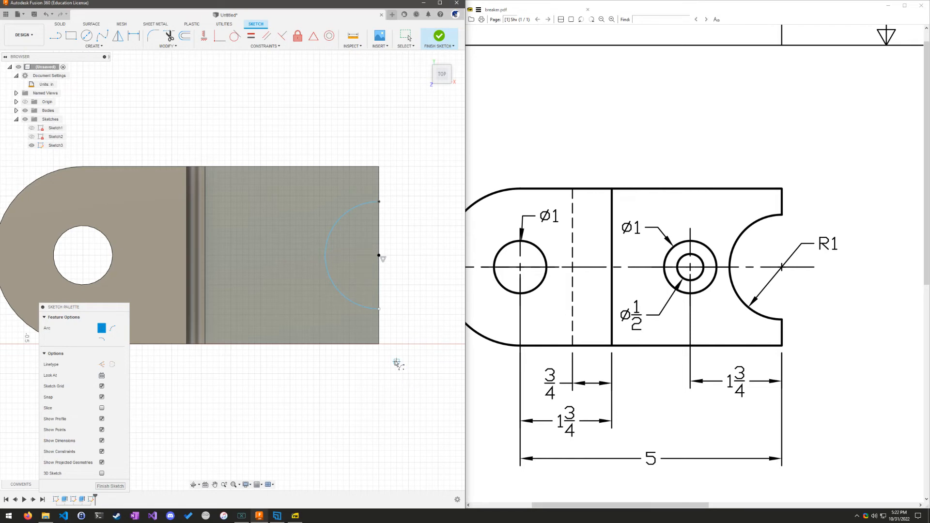
key(Escape)
Dimension the arc's radius at 1 in and place the dimension inside the arc
scroll(380, 308, down, 1)
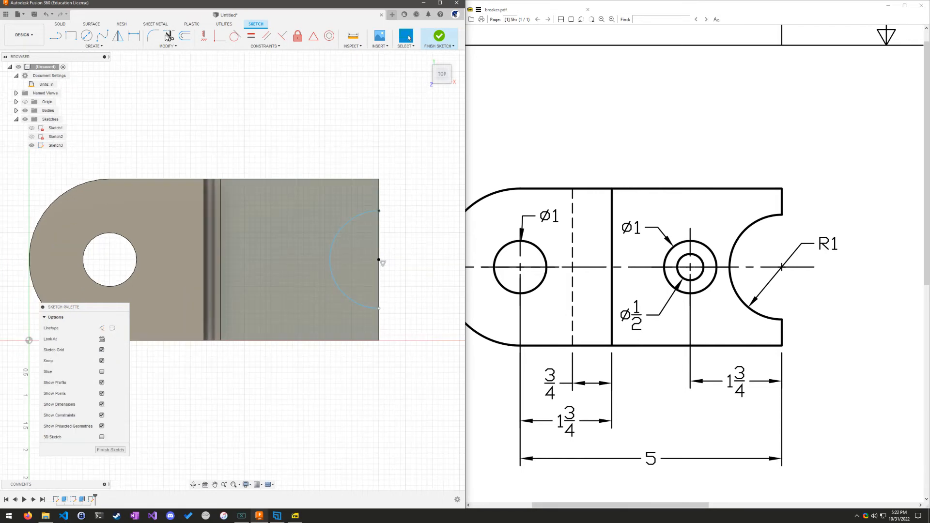
key(d)
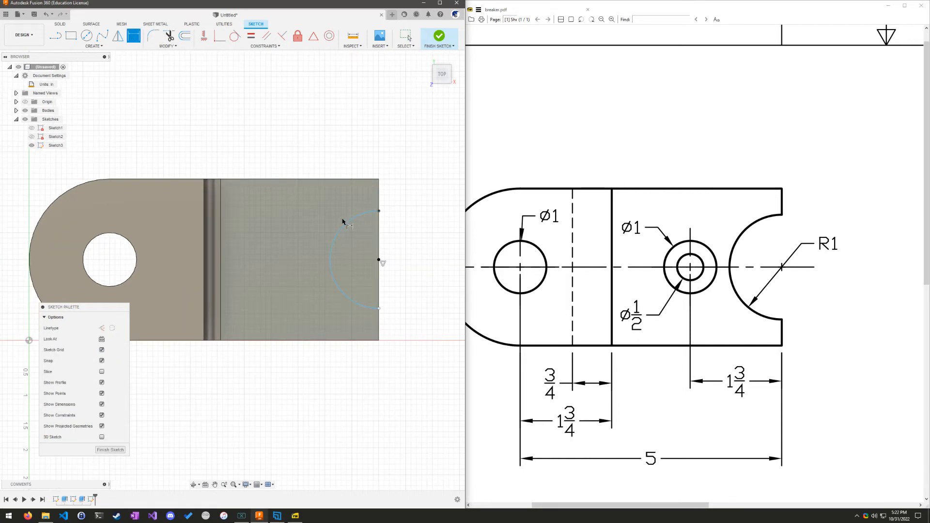
click(351, 219)
click(329, 145)
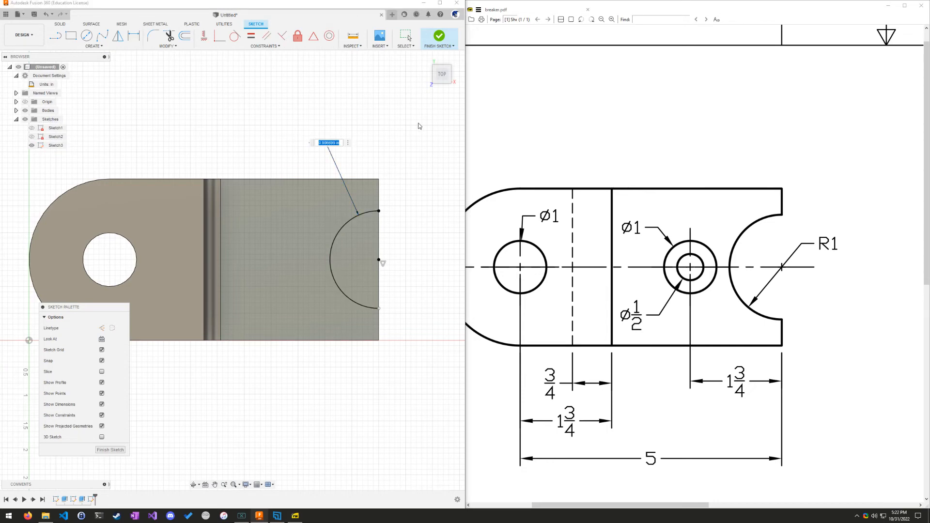
text(1)
key(Return)
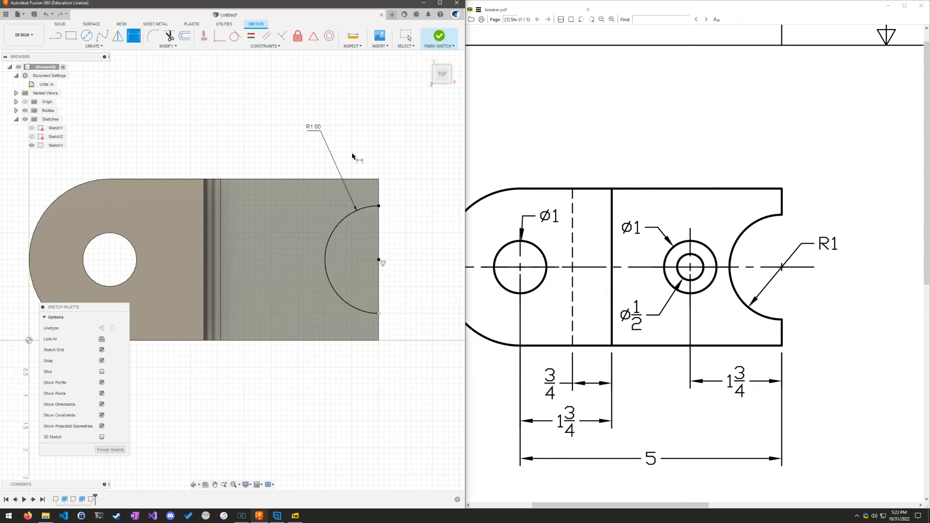
drag(317, 132, 364, 242)
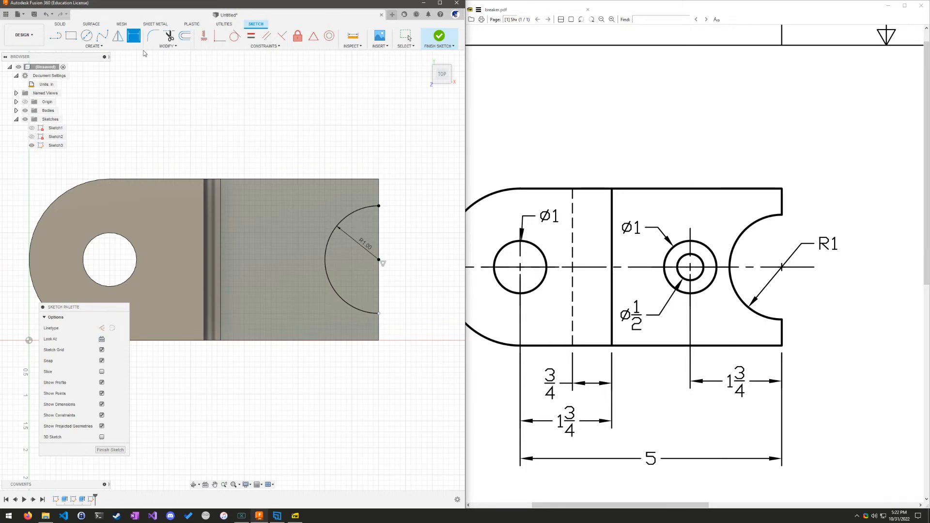
Draw two concentric circles on the lower section's top face between the bend and the arc, the outer one about 1.28 in in diameter
click(87, 35)
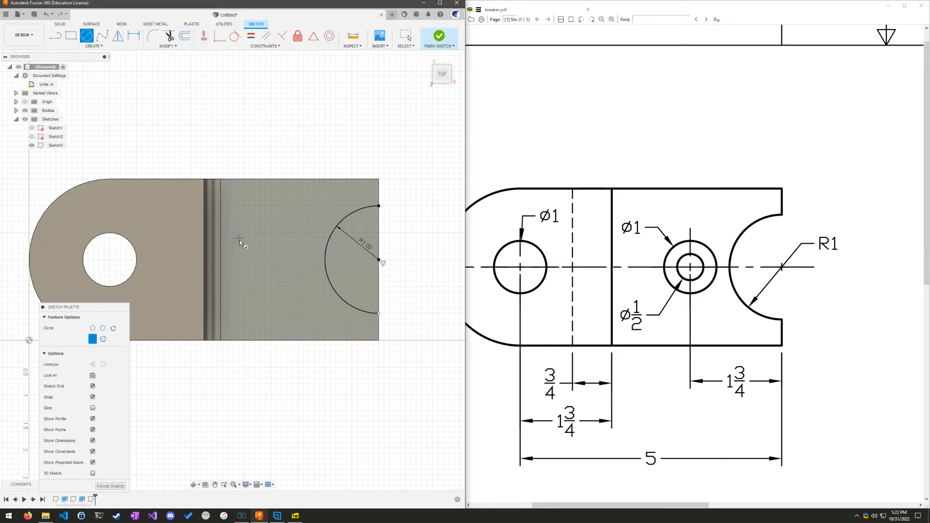
click(265, 243)
click(284, 272)
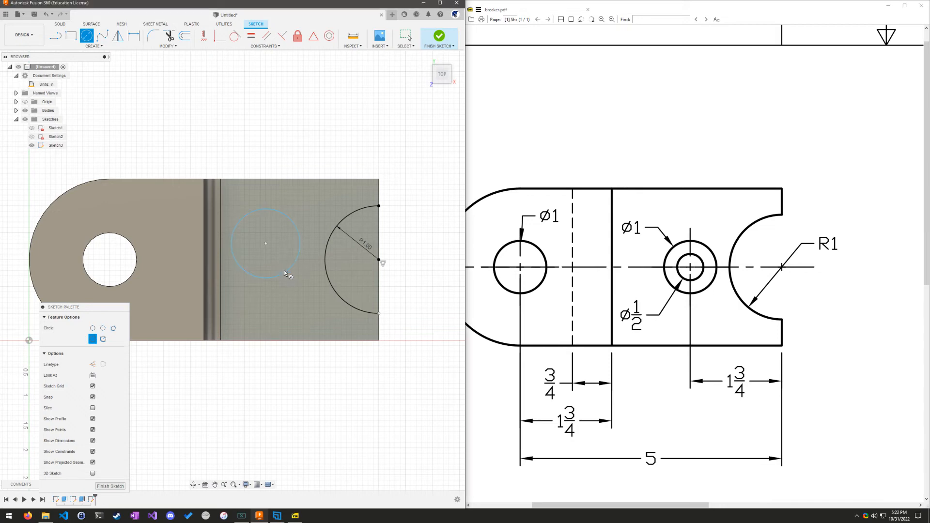
click(266, 245)
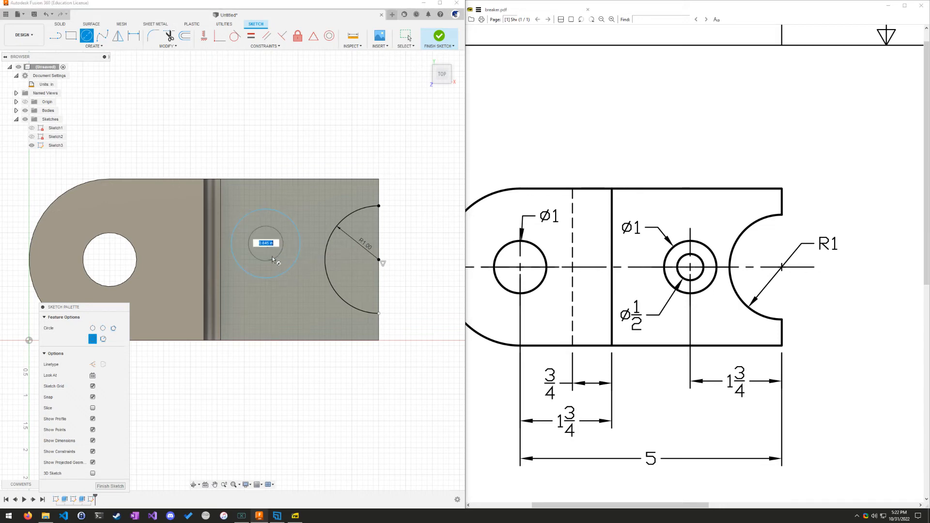
click(277, 263)
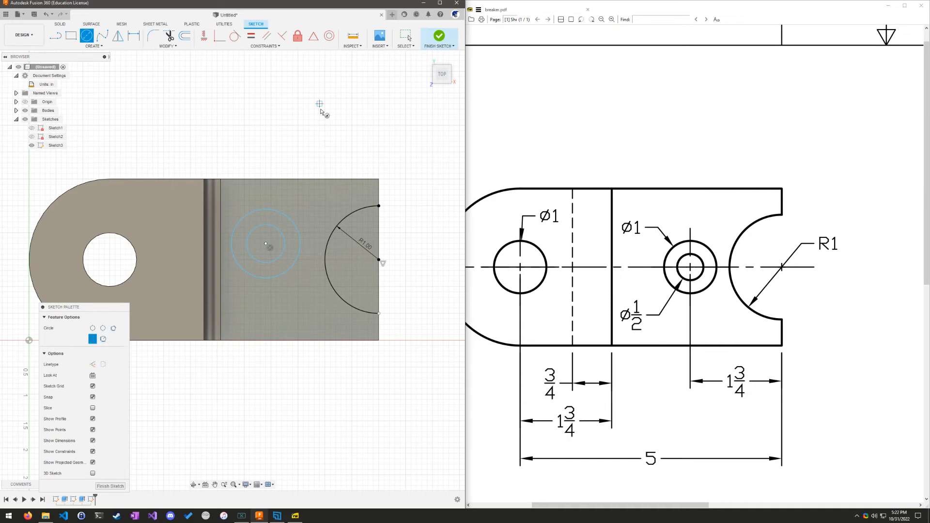
click(329, 36)
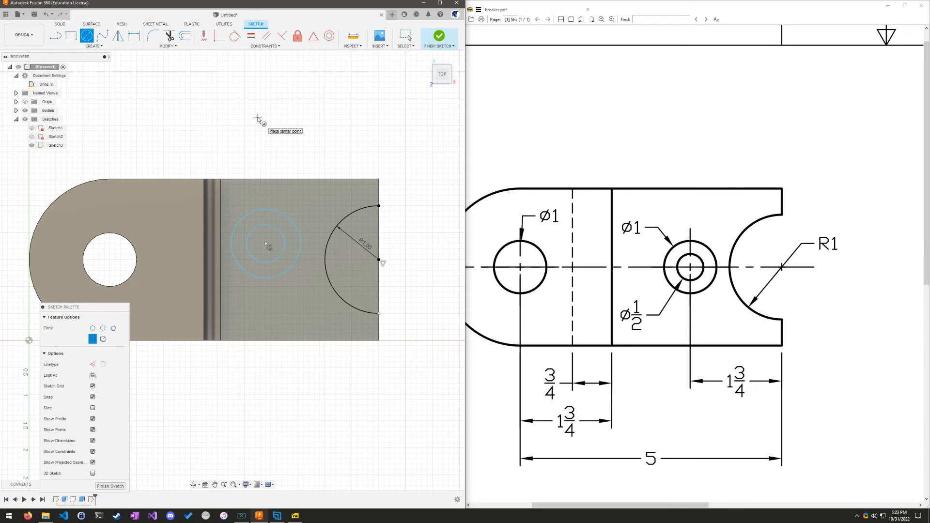
key(Escape)
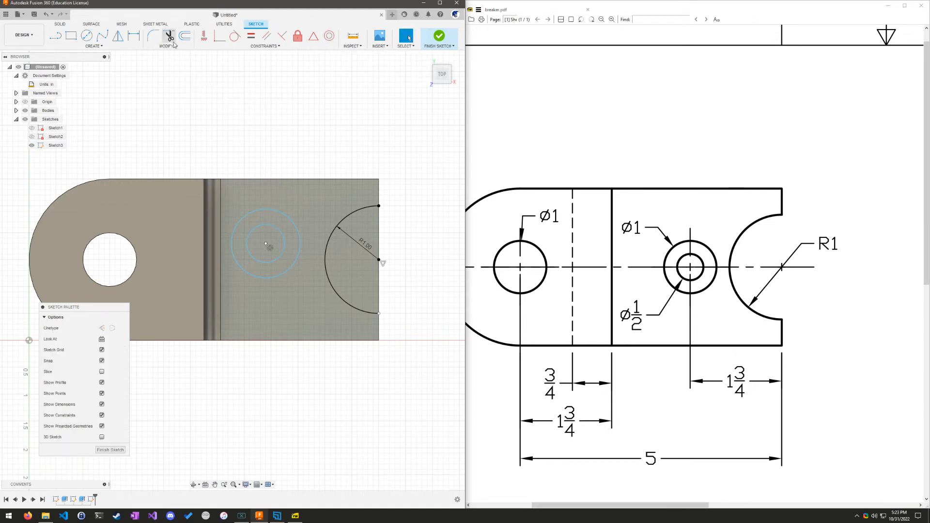
Dimension the outer circle's diameter at 1 in and the inner circle's diameter at 0.5 in
click(138, 37)
click(262, 209)
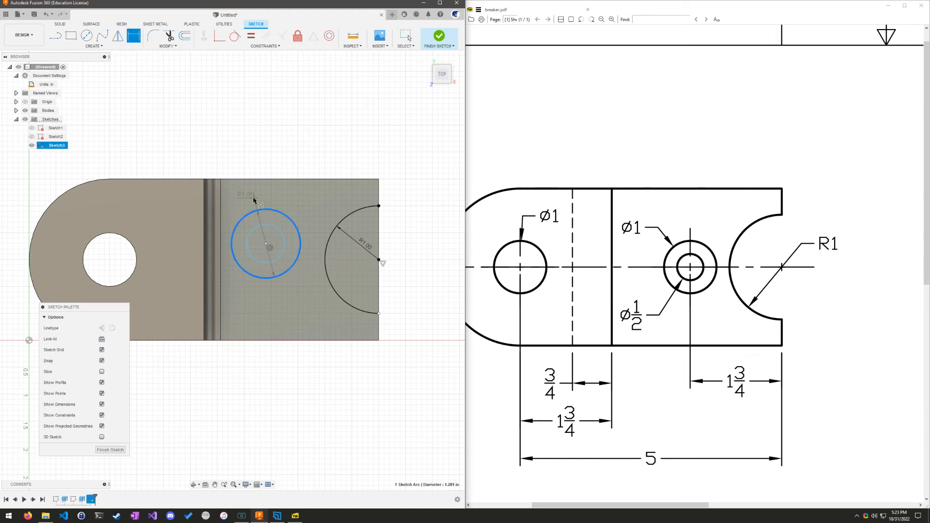
click(255, 195)
text(1.280625)
key(Return)
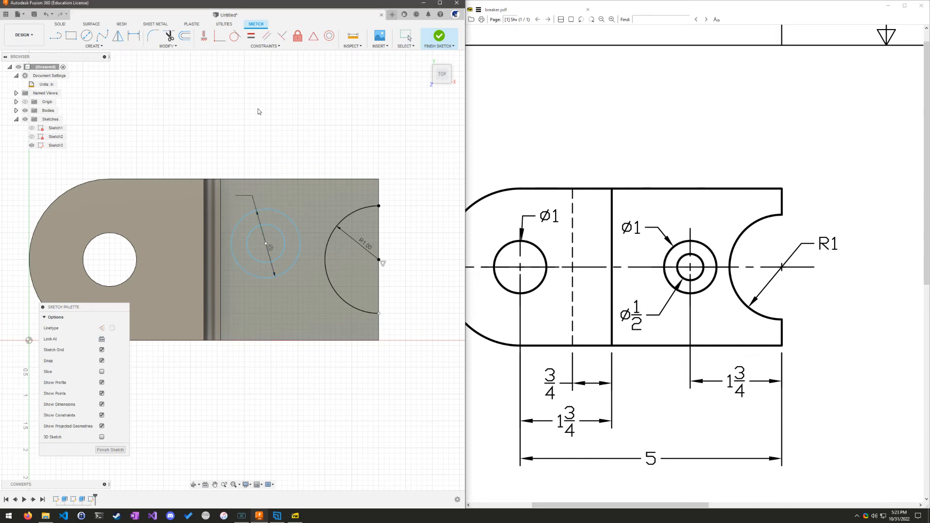
click(278, 231)
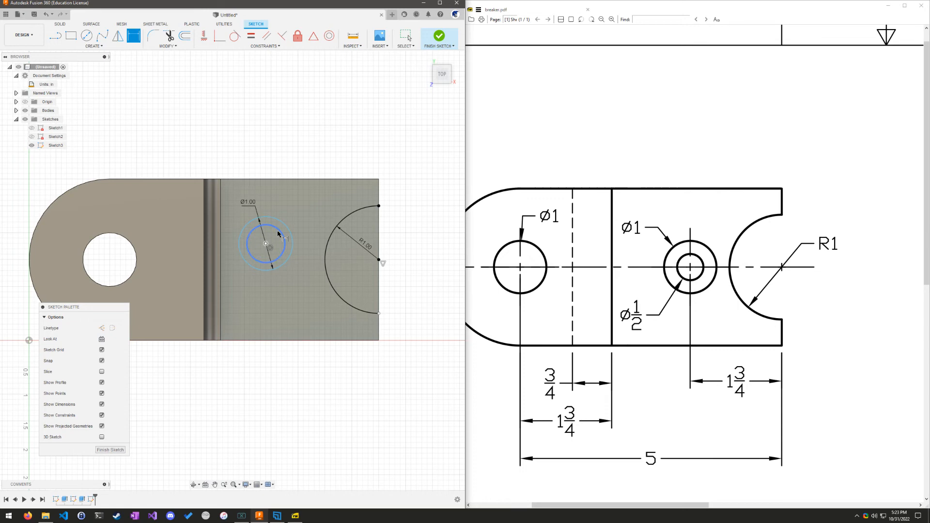
click(313, 205)
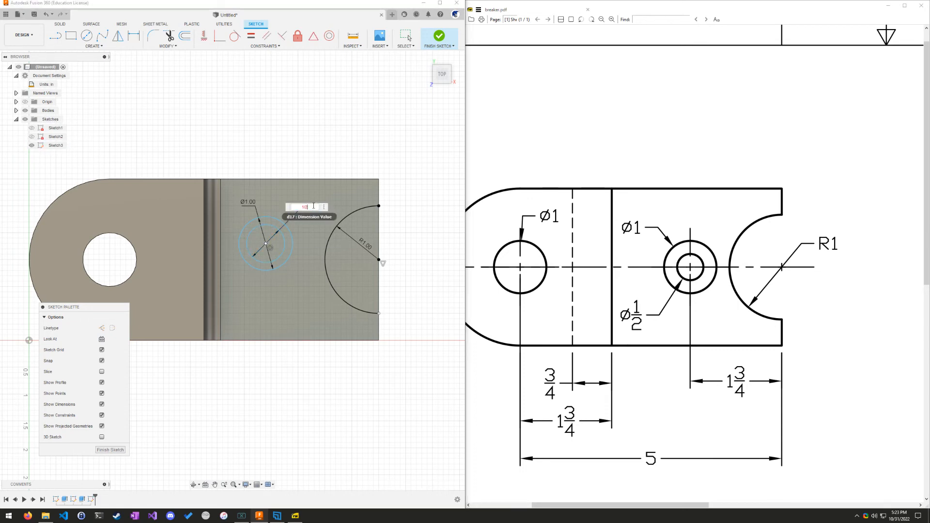
key(Return)
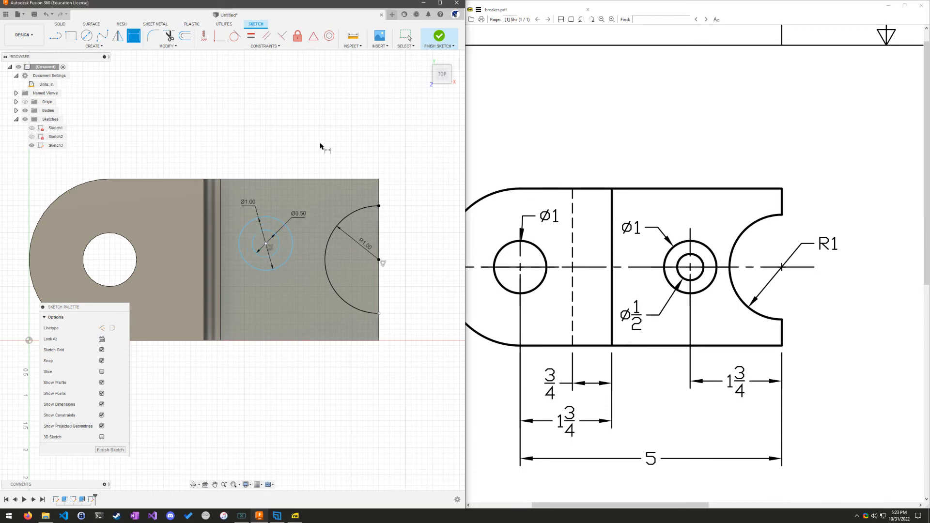
key(Escape)
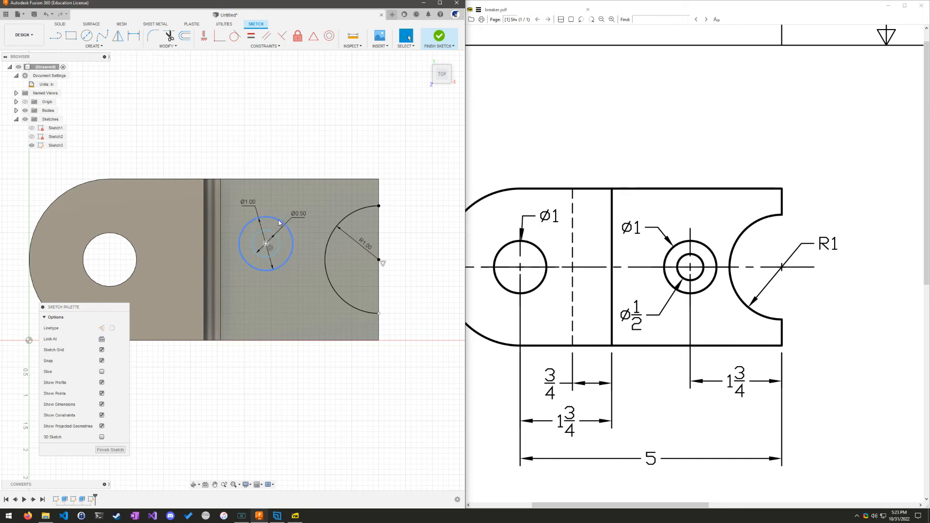
Shift the concentric circles toward the arc cutout and constrain their center horizontally level with the arc's center point
drag(279, 223, 294, 234)
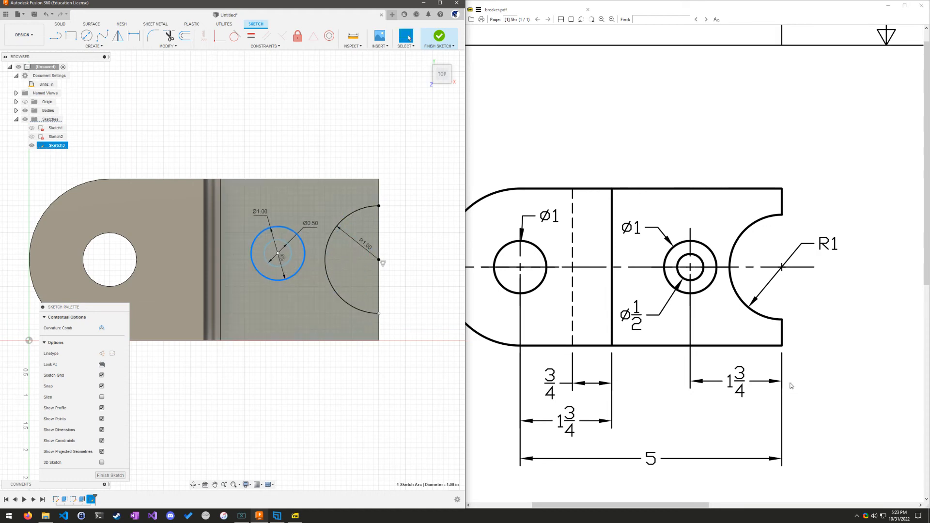
click(750, 384)
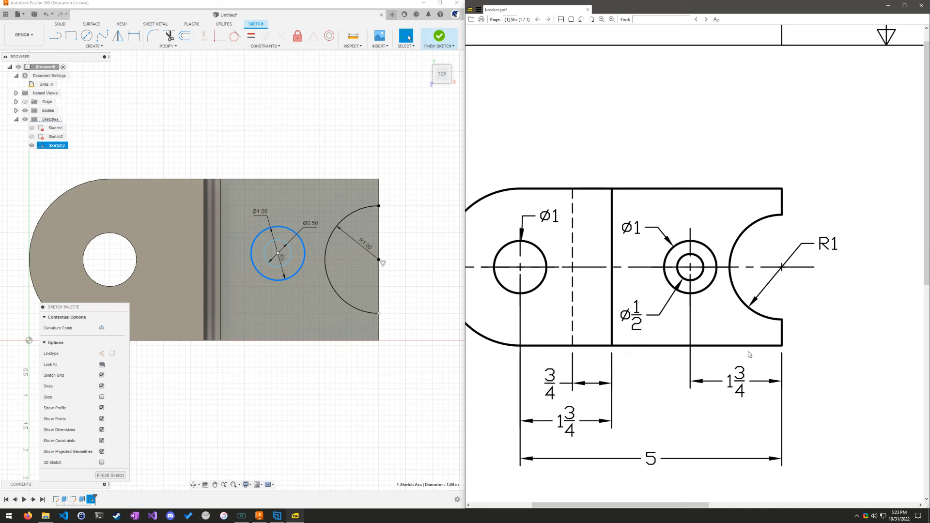
drag(672, 376, 686, 375)
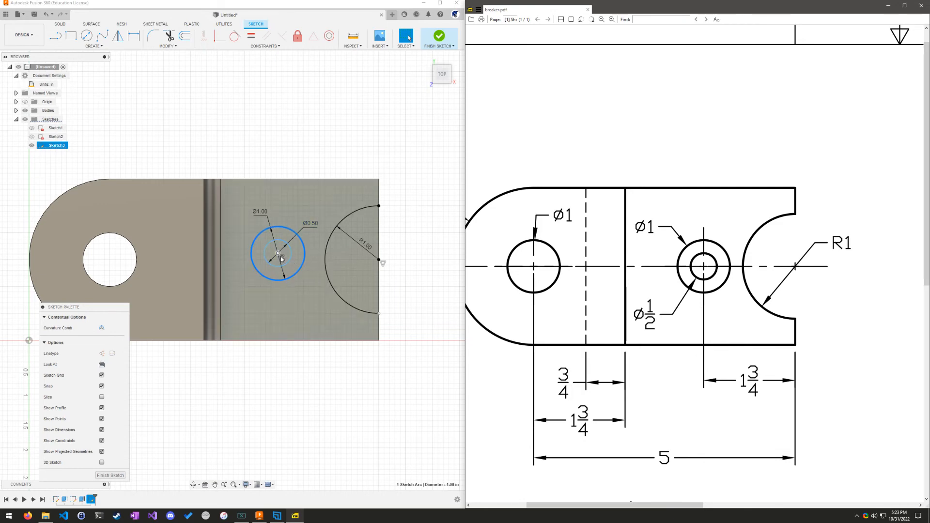
click(279, 257)
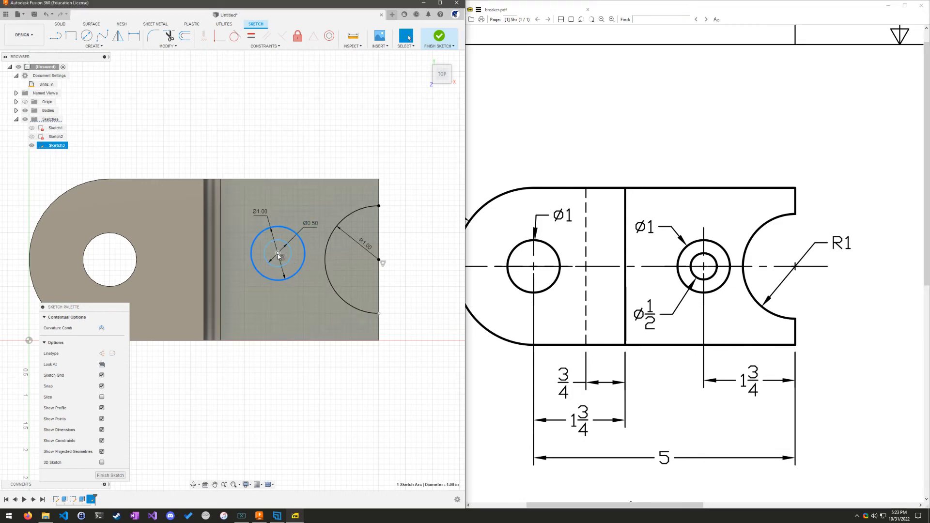
ctrl+click(379, 260)
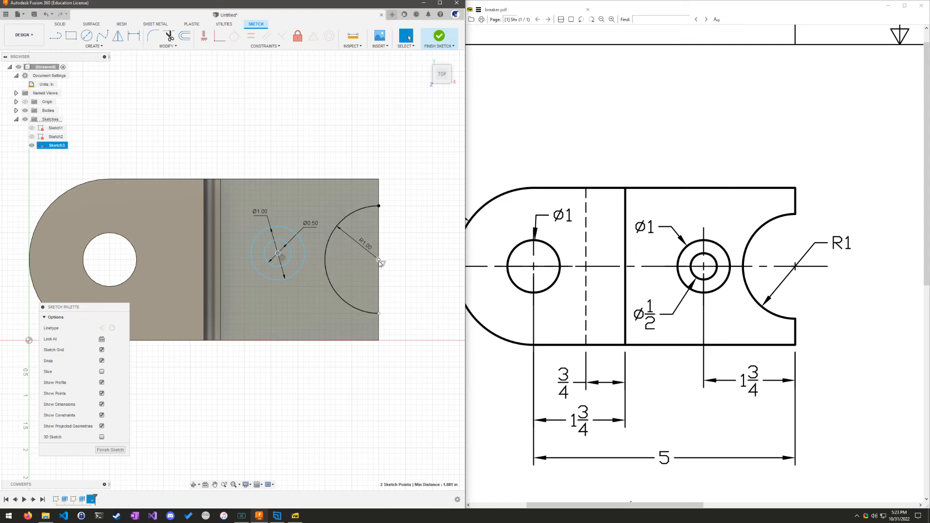
click(203, 37)
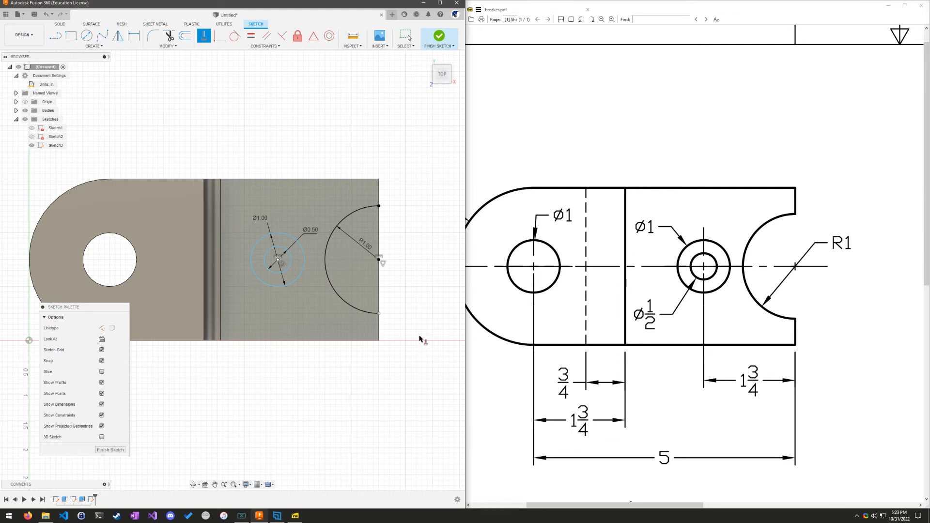
key(Escape)
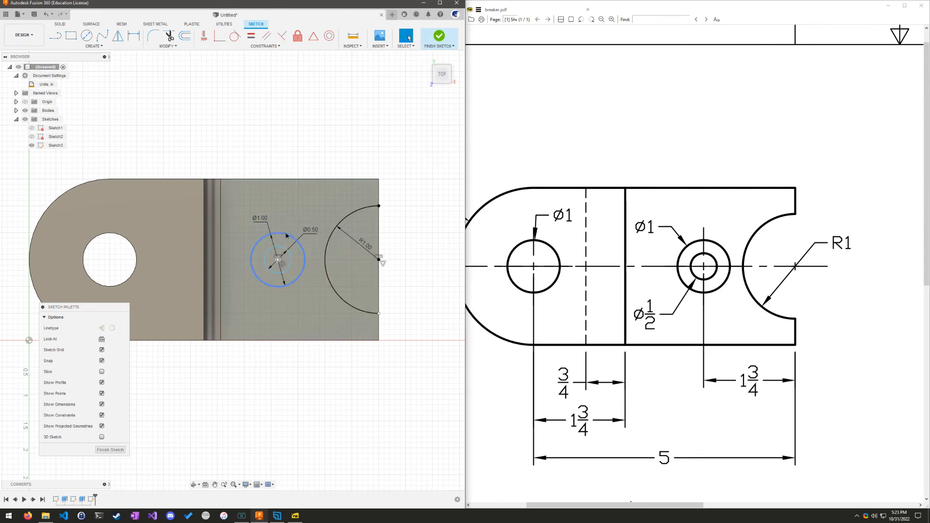
Slide the circles along the centerline and dimension their center 1.75 in from the lower section's outer end edge
mouse_move(286, 236)
mouse_down()
mouse_move(297, 236)
mouse_move(112, 237)
mouse_move(396, 255)
mouse_move(89, 261)
mouse_move(384, 261)
mouse_move(97, 261)
mouse_move(275, 264)
mouse_move(275, 213)
mouse_move(306, 210)
mouse_up()
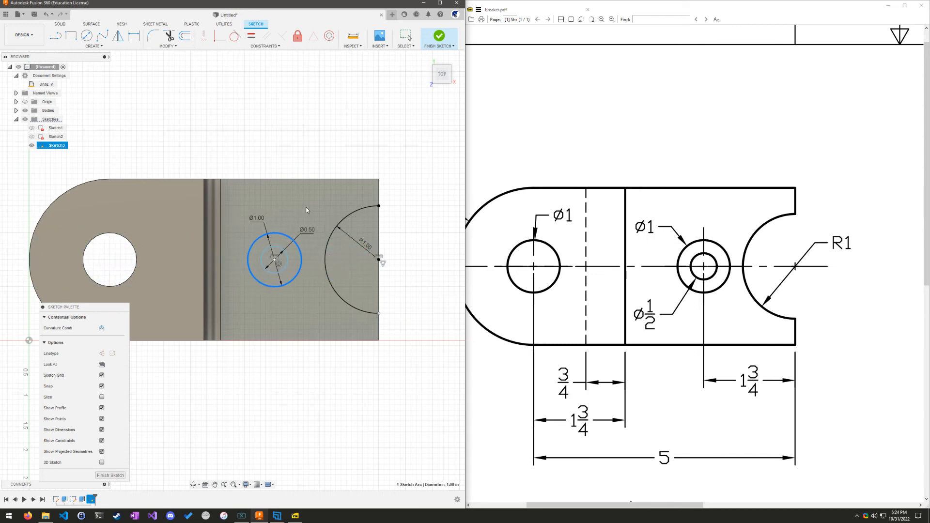
key(Escape)
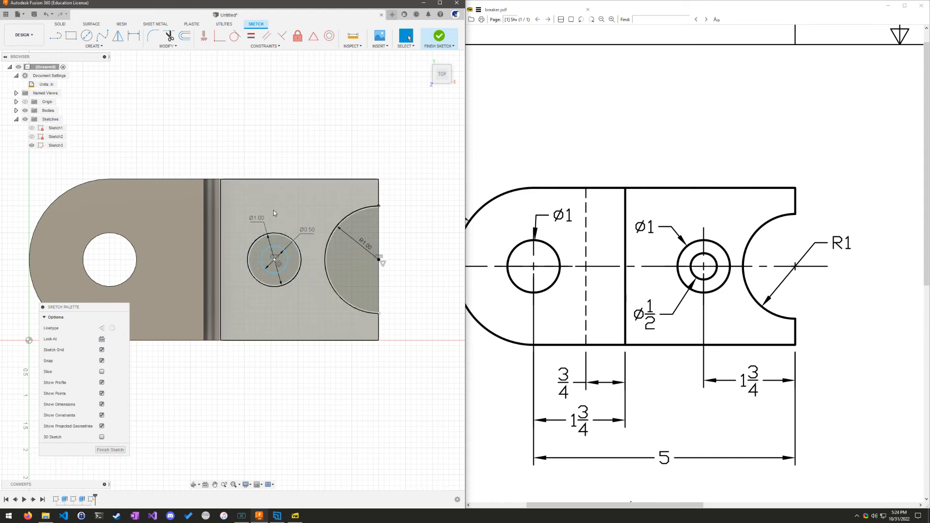
click(134, 39)
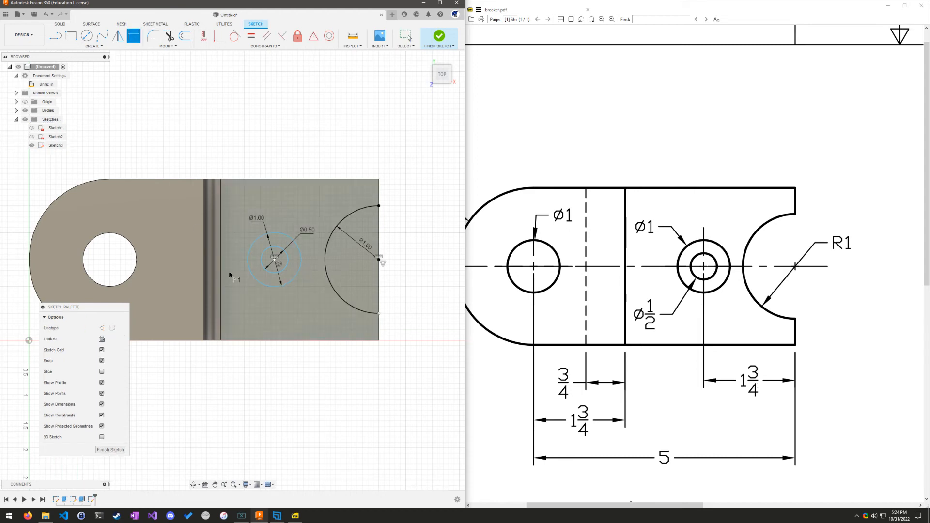
click(274, 260)
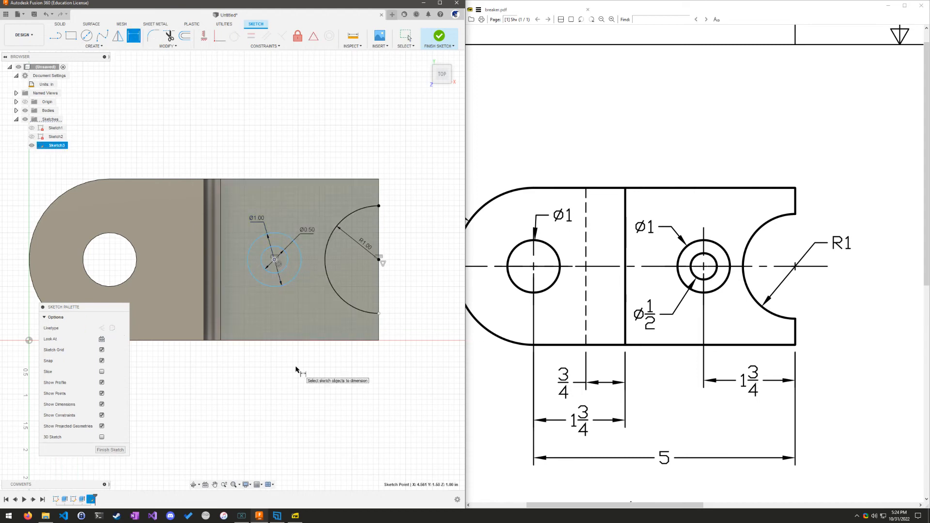
click(380, 323)
click(328, 371)
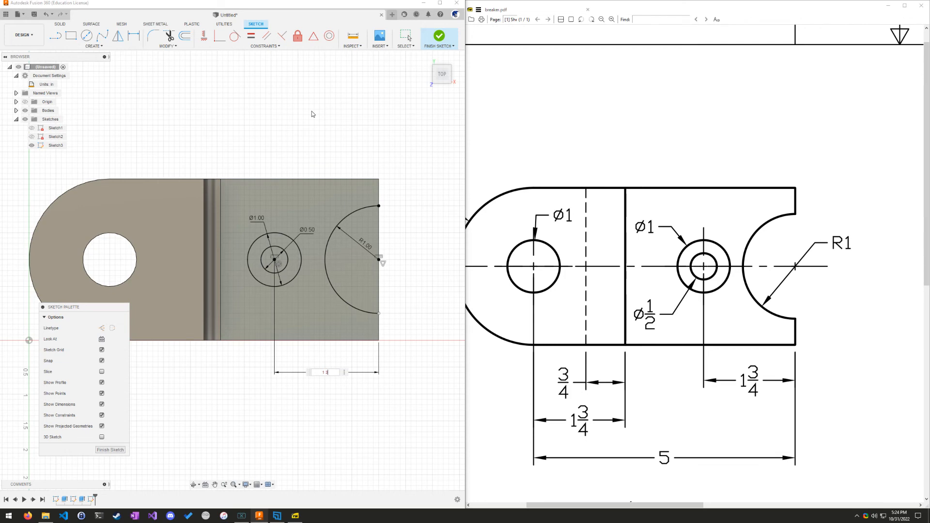
key(Return)
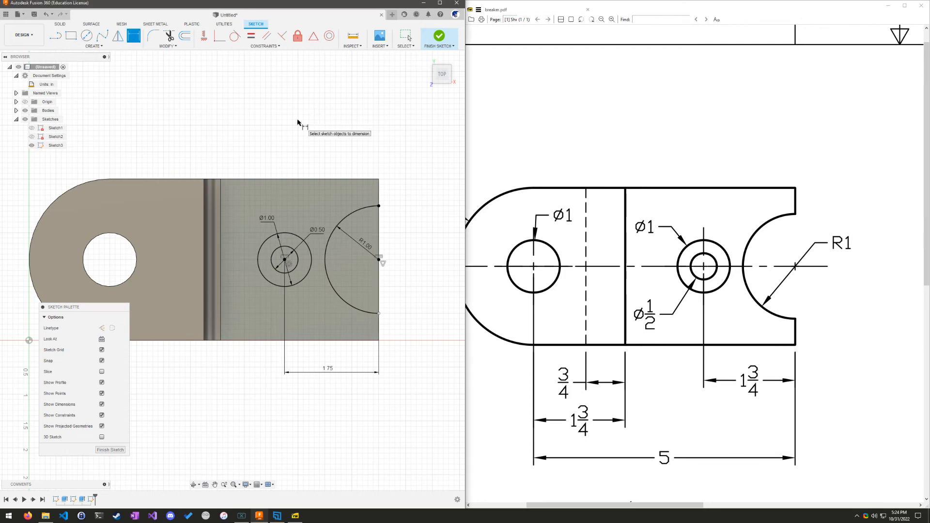
key(Escape)
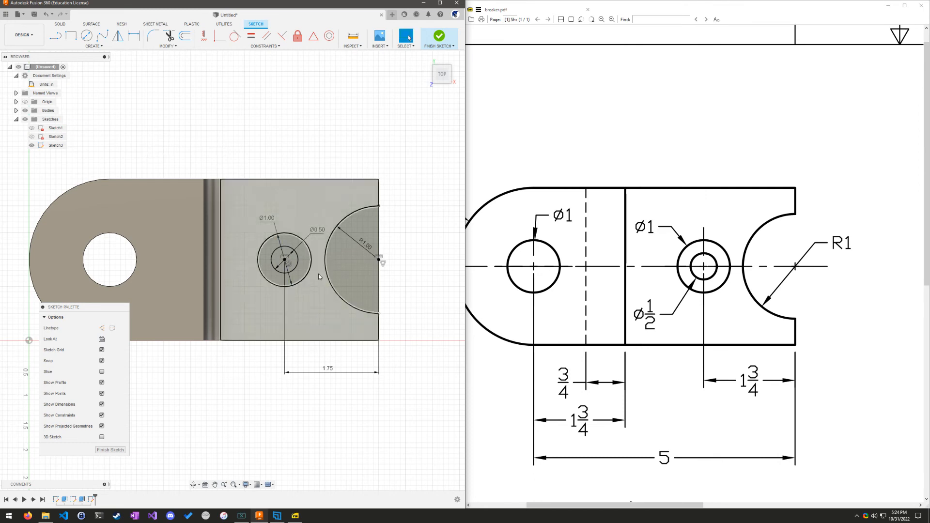
Check whether the outer circle, the arc and the arc's center point can still be moved
click(297, 239)
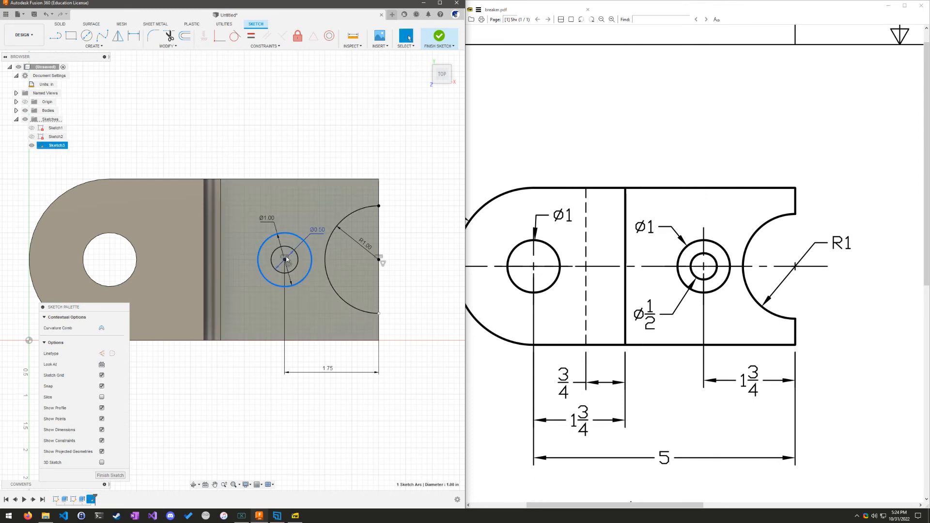
key(Escape)
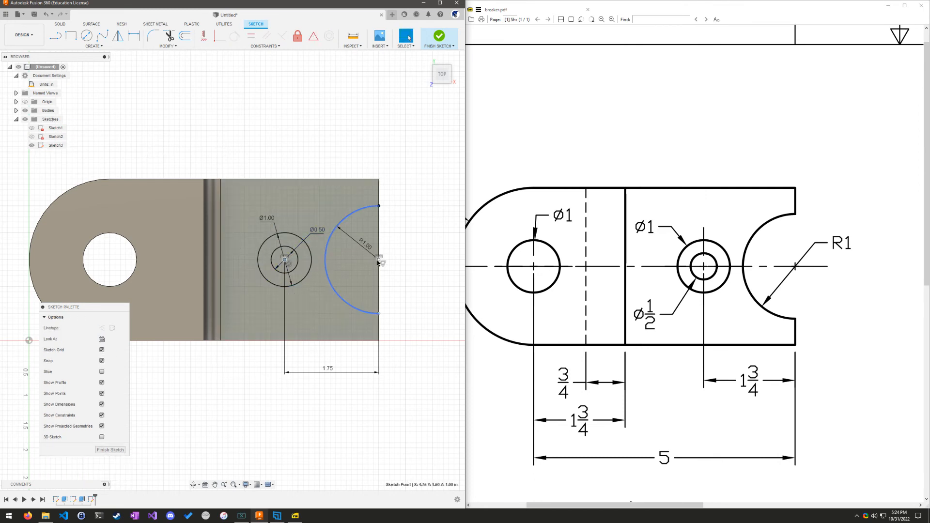
drag(363, 278, 360, 276)
click(276, 126)
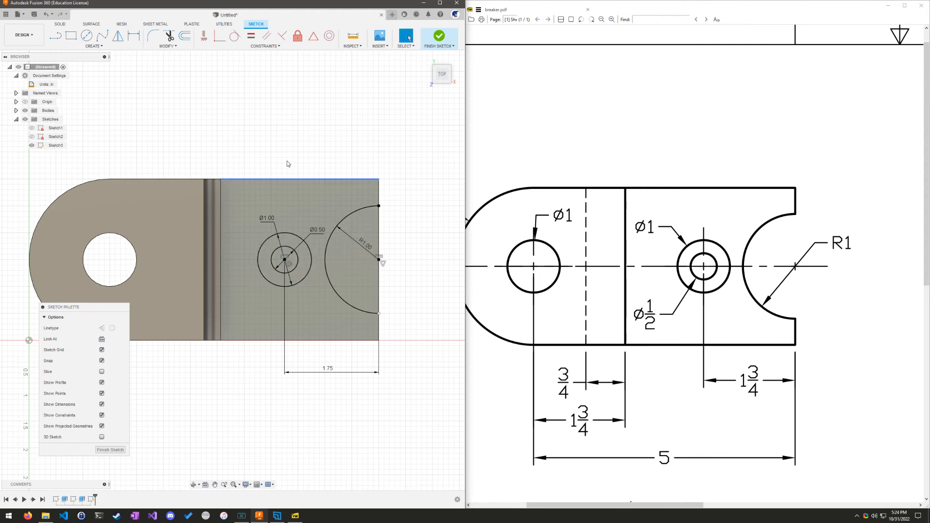
click(300, 282)
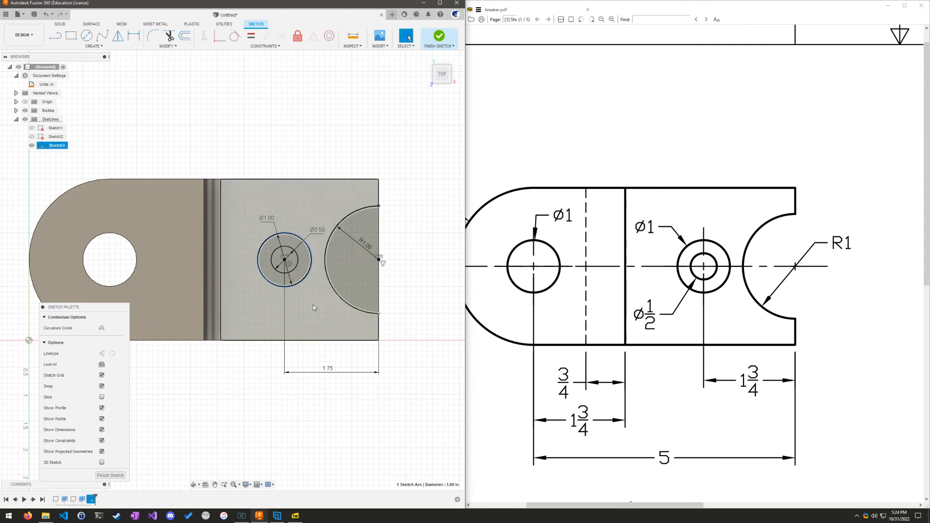
click(405, 260)
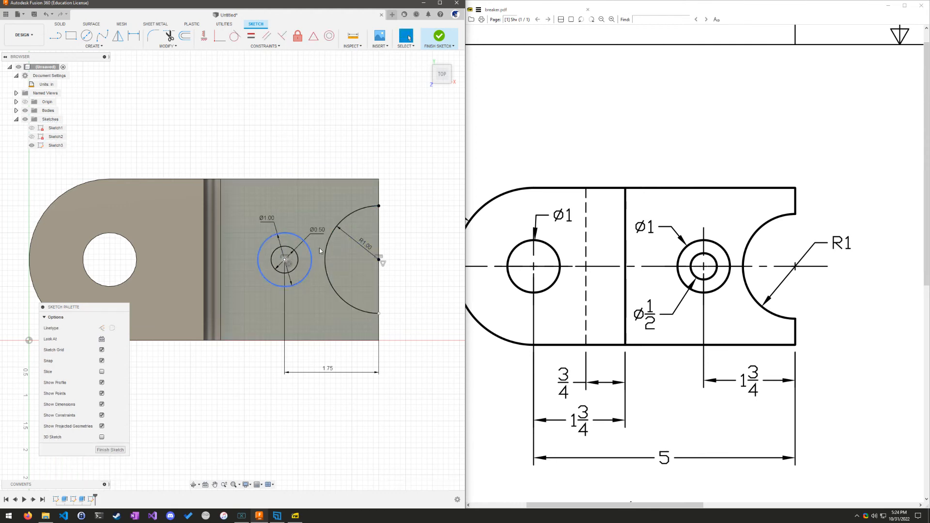
click(377, 257)
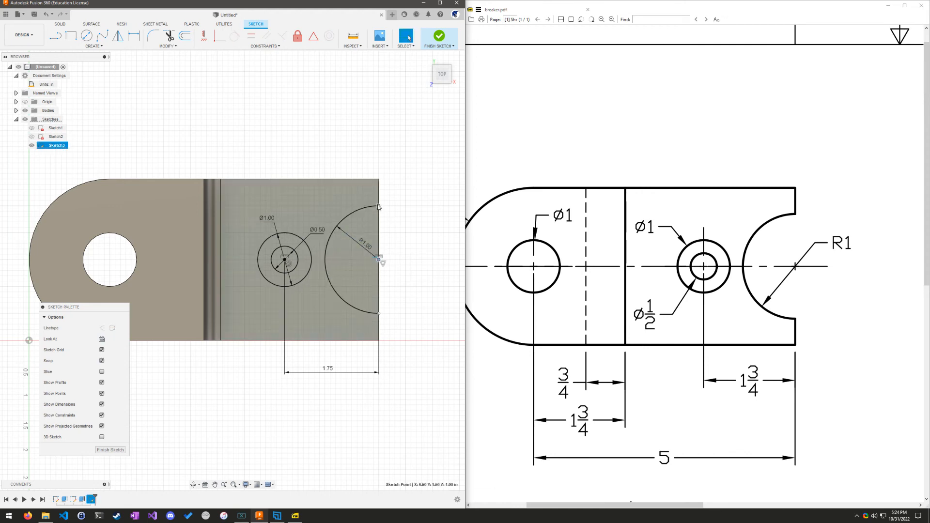
click(392, 184)
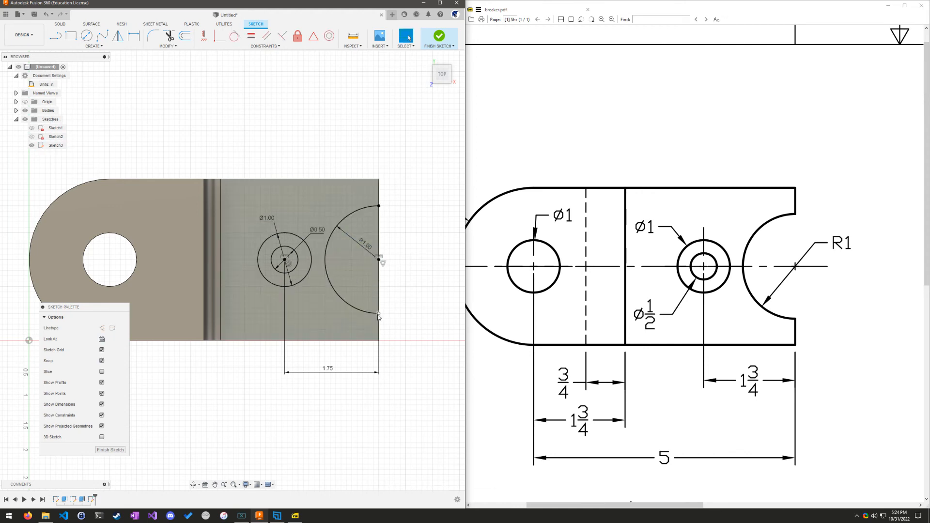
Pull the arc's lower endpoint off the end edge along the arc to test its constraint
mouse_move(379, 315)
mouse_down()
mouse_move(424, 307)
mouse_move(432, 265)
mouse_move(407, 315)
mouse_move(317, 317)
mouse_move(442, 208)
mouse_move(362, 353)
mouse_up()
click(455, 350)
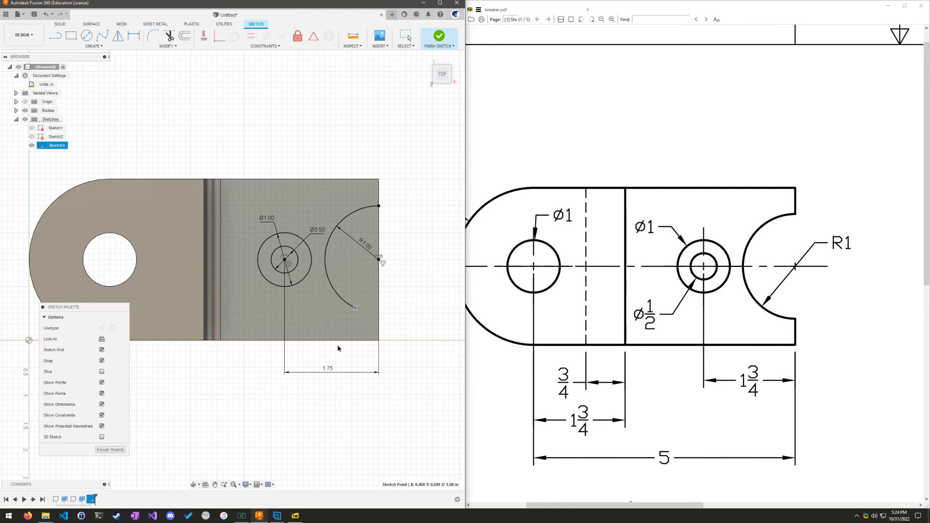
key(Escape)
scroll(405, 302, up, 2)
scroll(315, 273, up, 1)
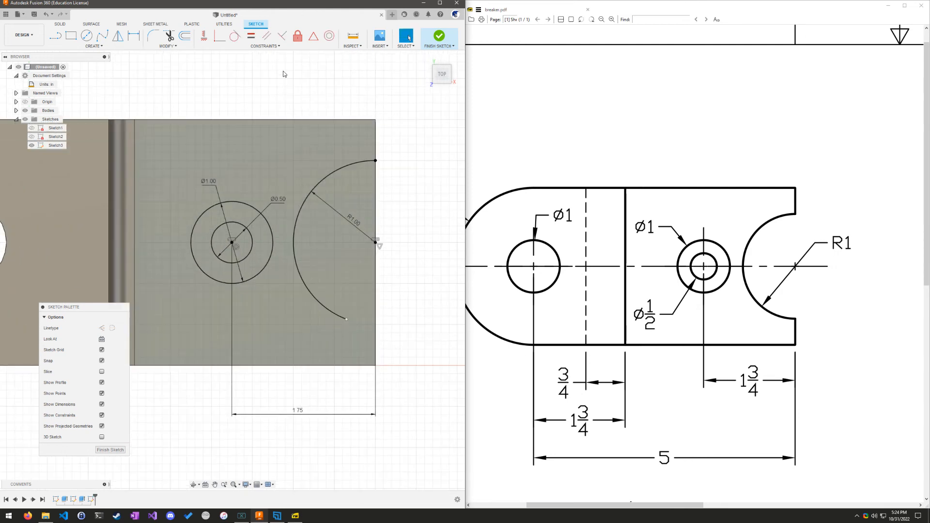
Constrain the arc's lower endpoint coincident with the lower section's outer end edge and finish the sketch
click(219, 38)
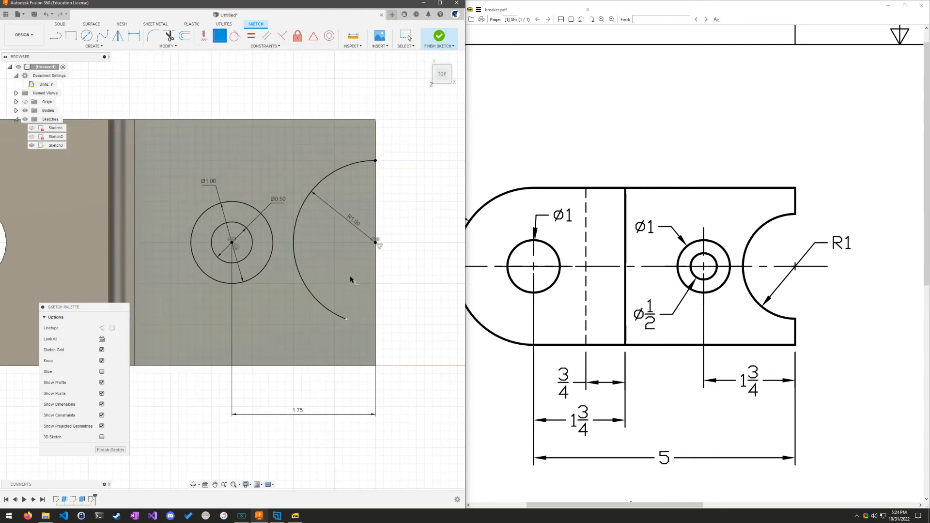
click(346, 321)
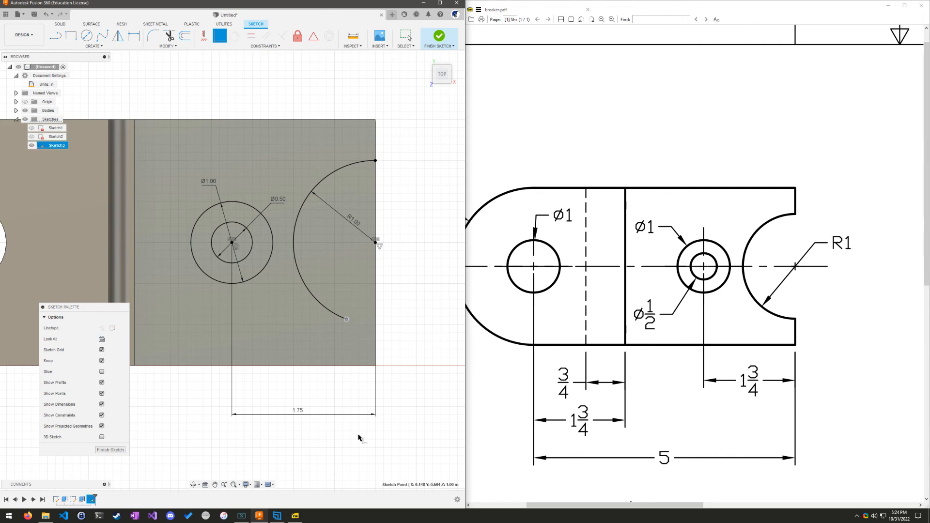
click(376, 306)
scroll(301, 380, down, 2)
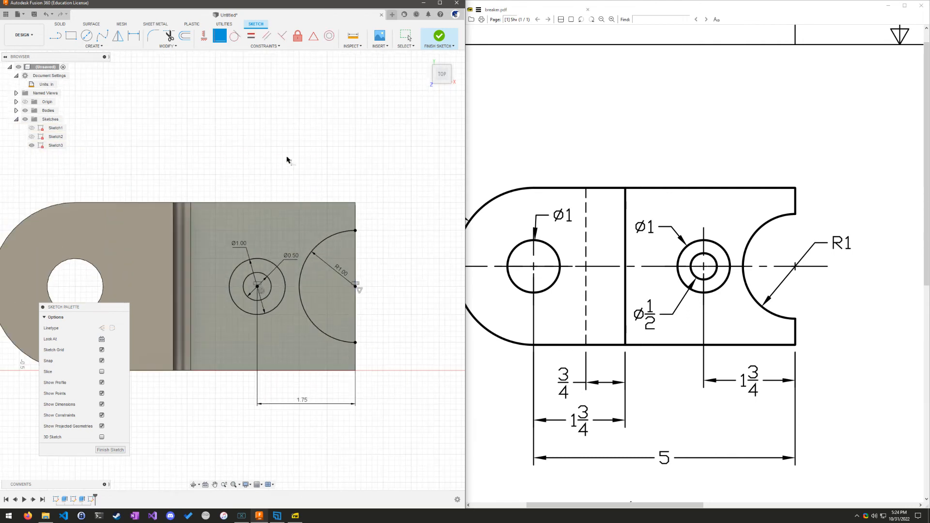
mouse_move(289, 157)
middle_down()
mouse_move(341, 131)
mouse_move(347, 137)
middle_up()
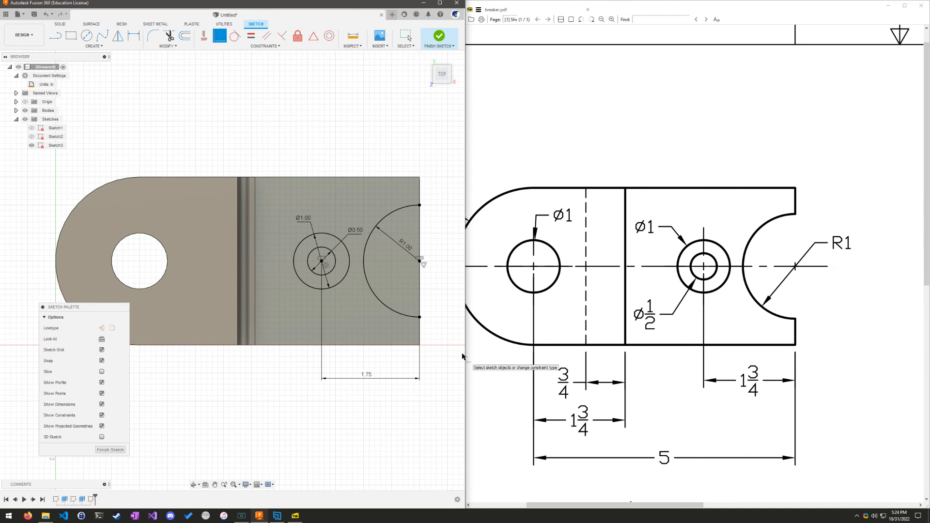
click(439, 37)
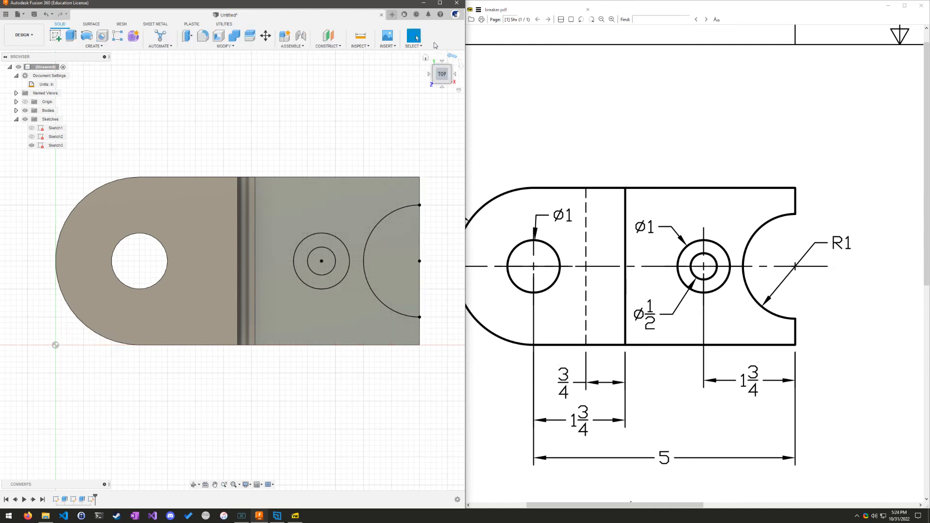
In the home view, select the half-circle cutout profile and the inner hole circle's profile together
click(426, 57)
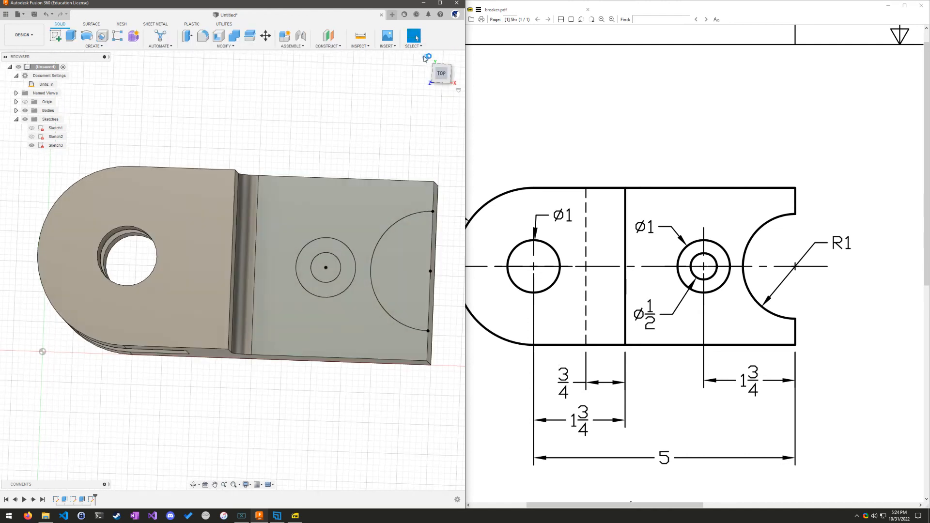
click(364, 348)
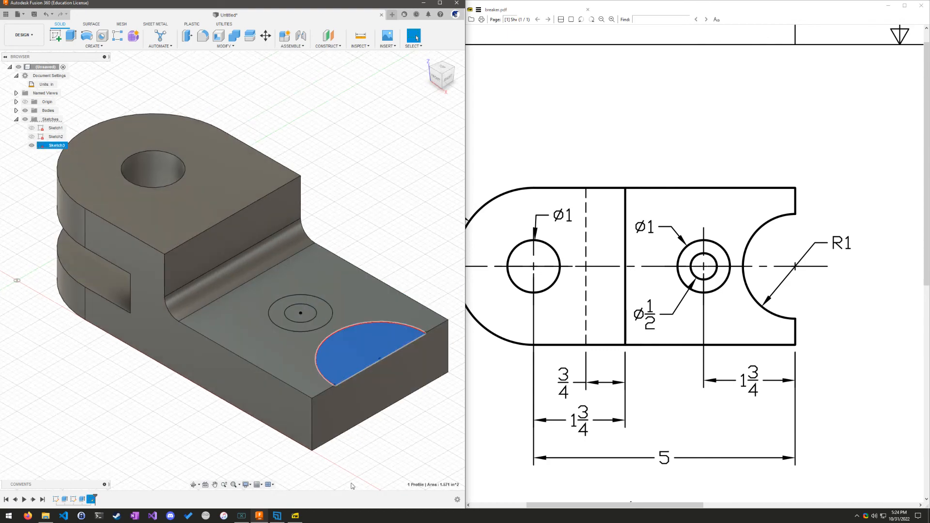
ctrl+click(306, 315)
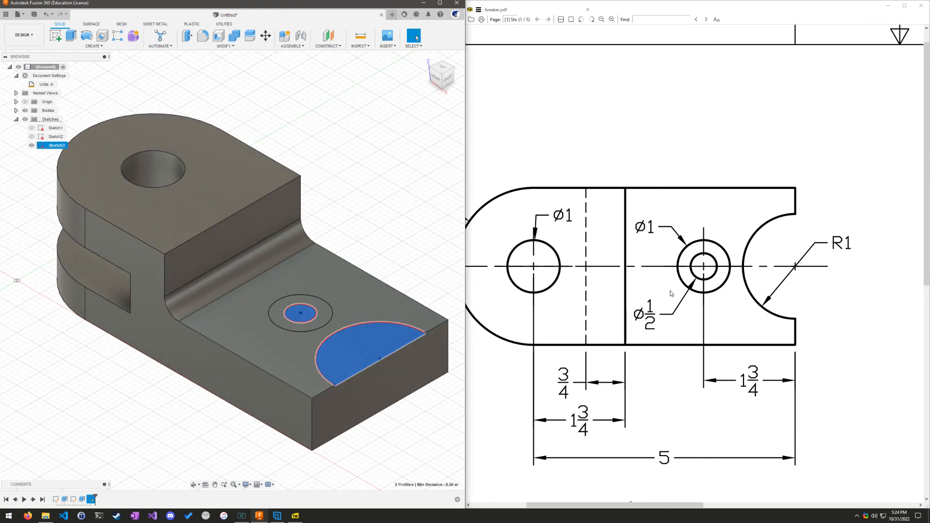
Examine the stepped hole and arc cutout in the drawing's isometric view and their depths in the side view
drag(857, 265, 512, 287)
drag(795, 369, 630, 280)
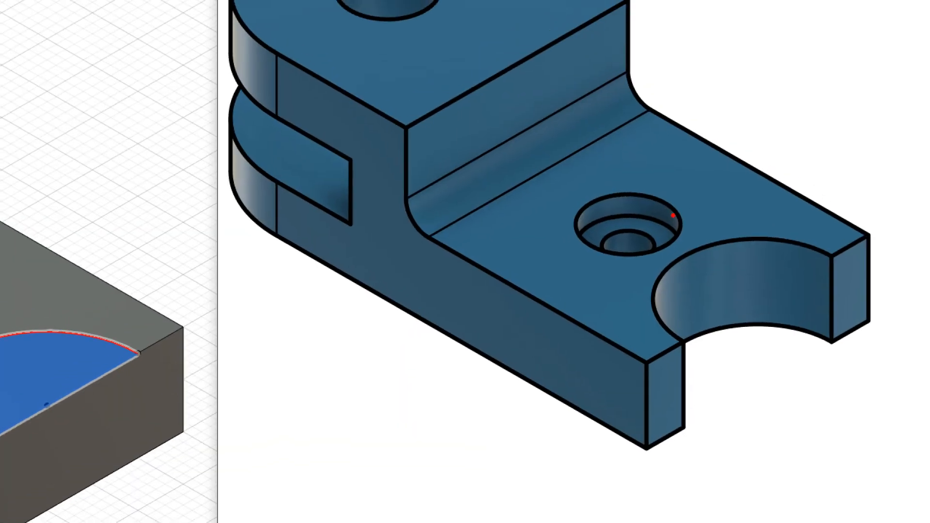
mouse_move(697, 189)
mouse_down()
mouse_move(652, 188)
mouse_move(652, 222)
mouse_up()
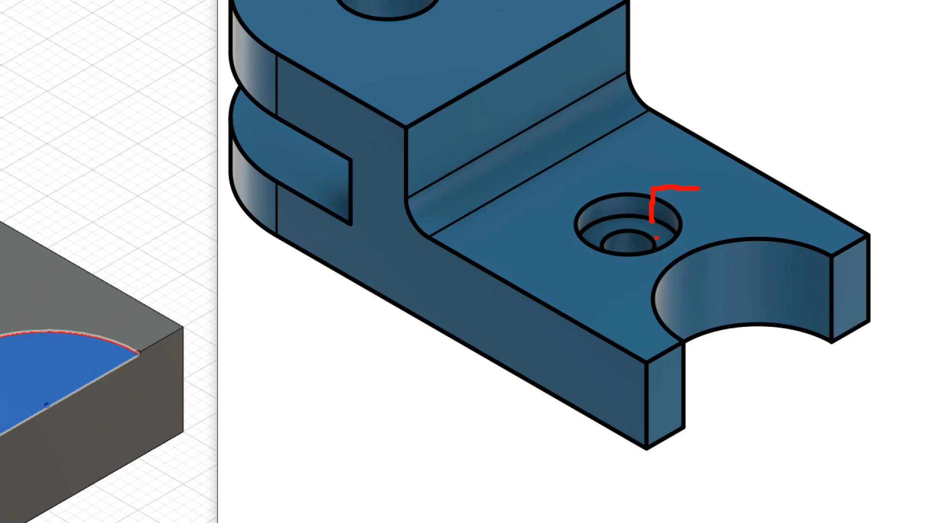
key(Escape)
scroll(510, 386, down, 3)
mouse_move(552, 371)
mouse_down()
mouse_move(668, 308)
mouse_move(878, 138)
mouse_up()
drag(762, 295, 882, 286)
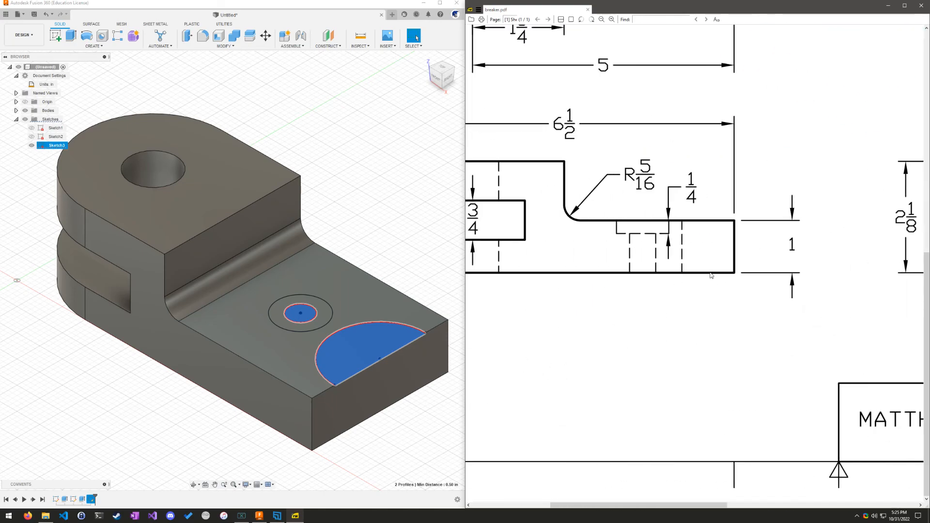
key(ctrl+1)
click(694, 225)
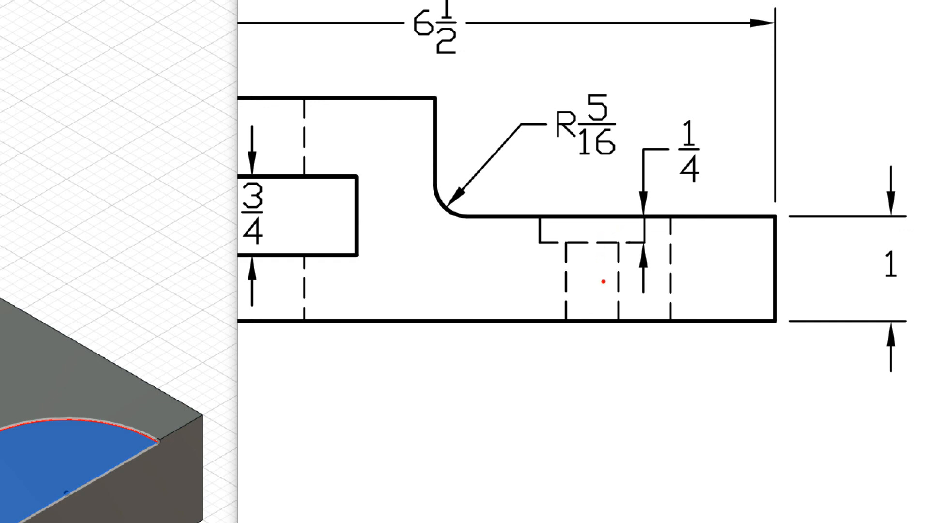
mouse_move(591, 333)
ctrl+shift+mouse_down()
mouse_move(602, 203)
mouse_move(589, 184)
ctrl+shift+mouse_up()
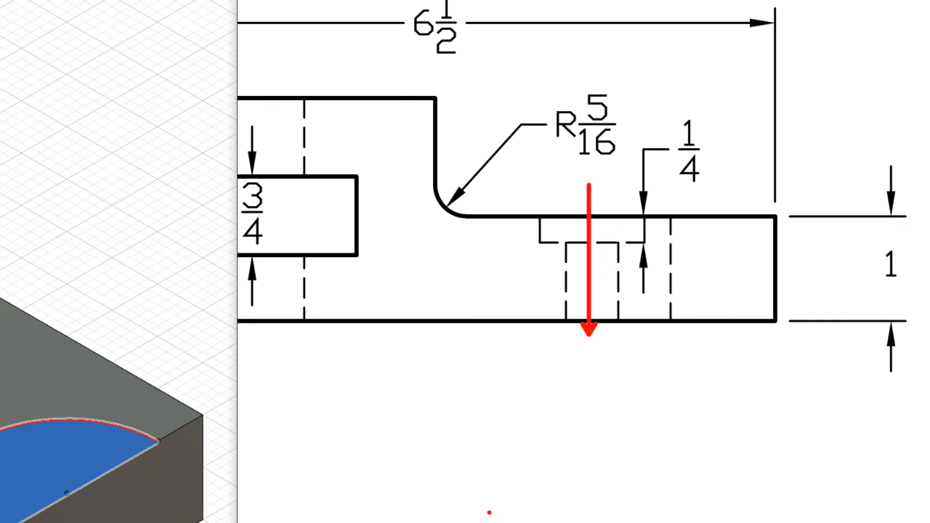
key(Escape)
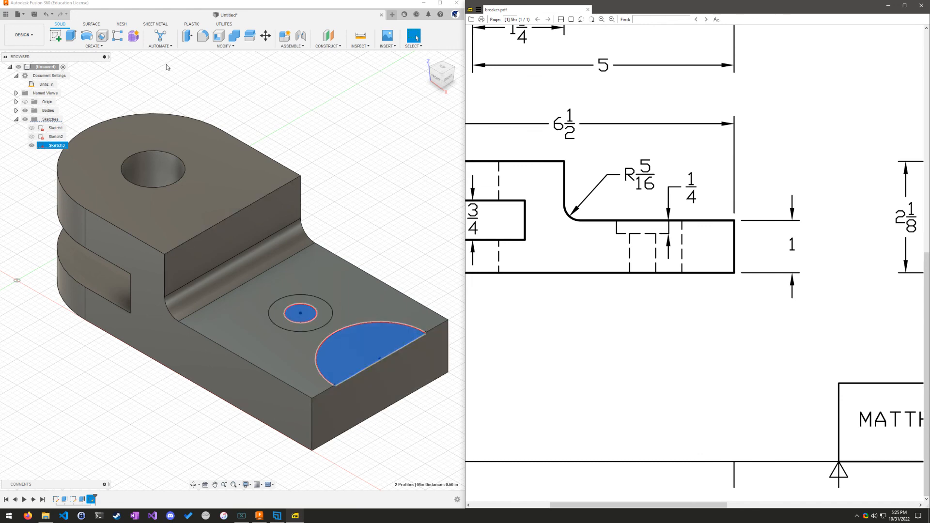
Extrude the two selected profiles as a cut with extent All, flipped downward through the lower section
click(73, 36)
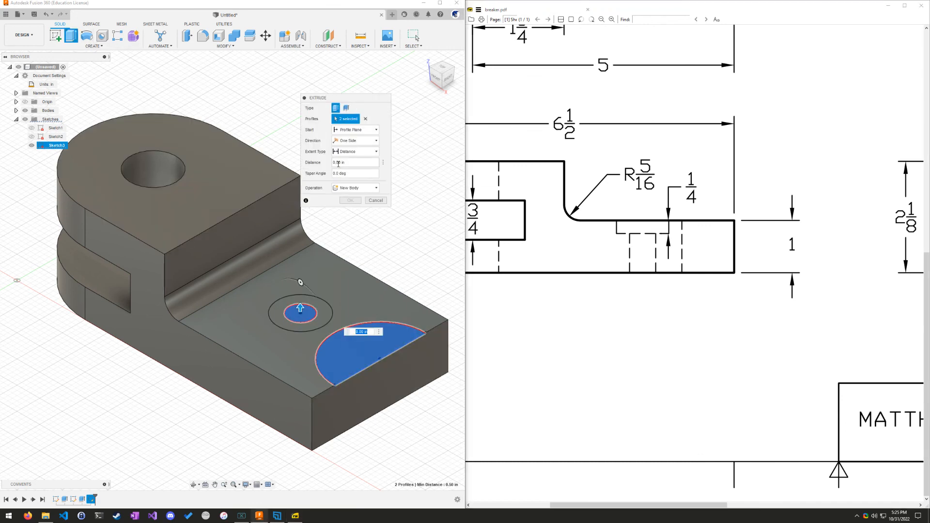
click(356, 152)
click(349, 178)
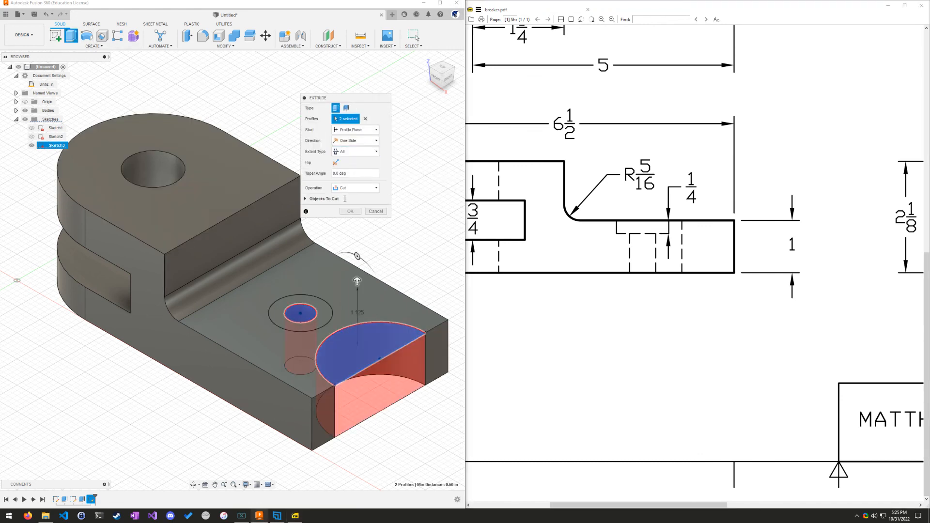
click(336, 162)
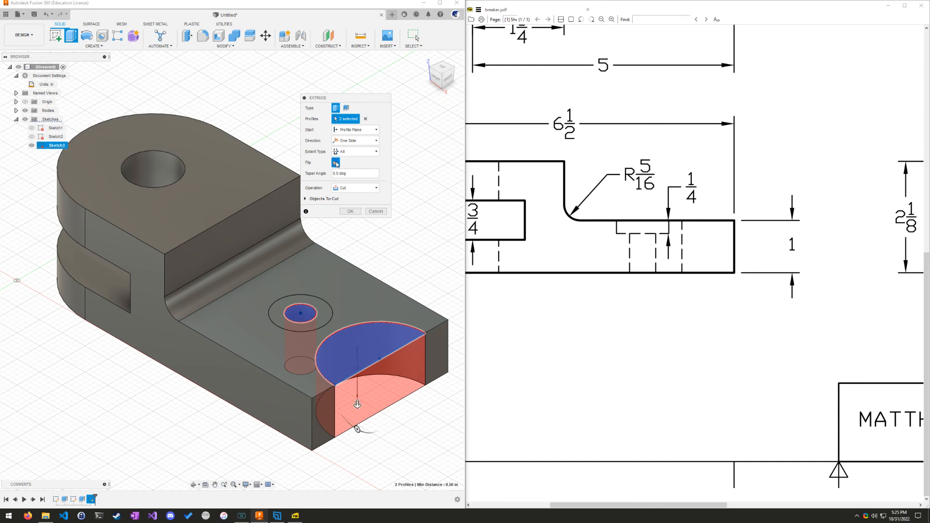
click(350, 211)
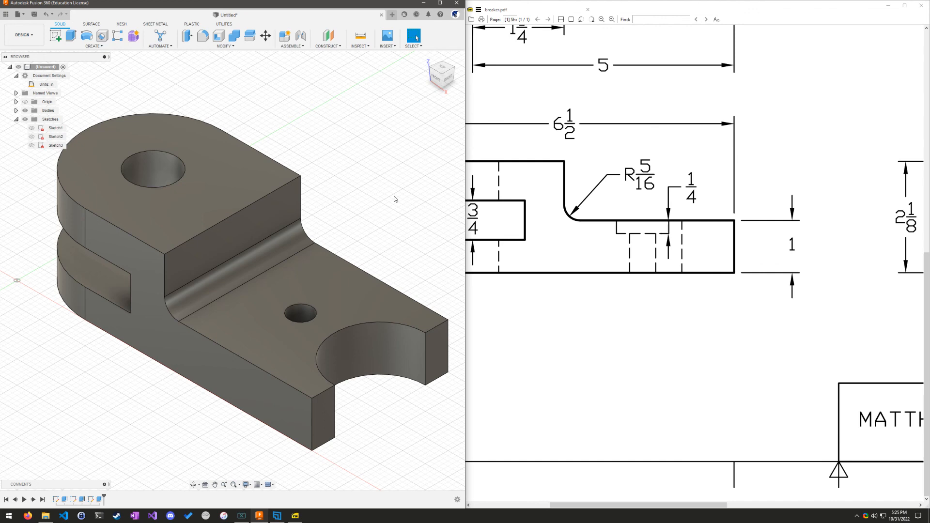
Show Sketch3 again and extrude the ring between the two concentric circles by -1/4 in to cut the counterbore
click(31, 147)
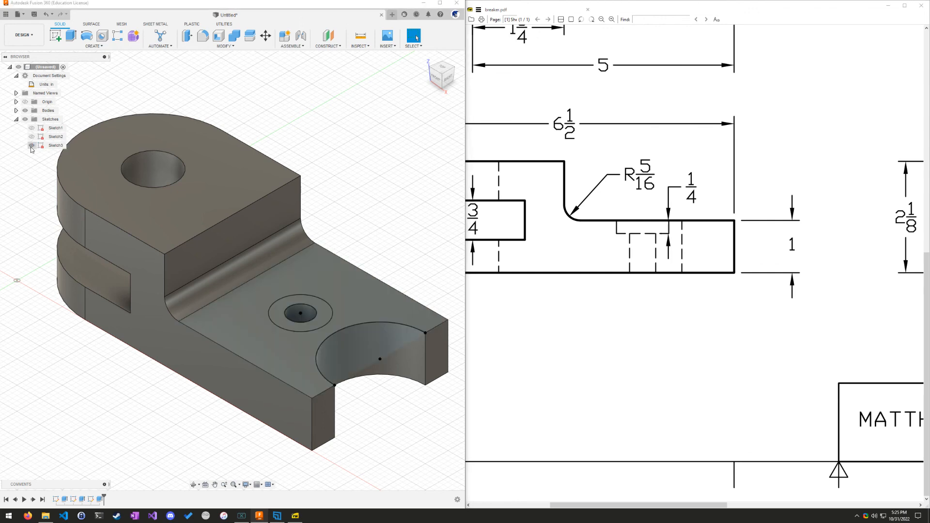
click(31, 146)
click(31, 147)
click(290, 319)
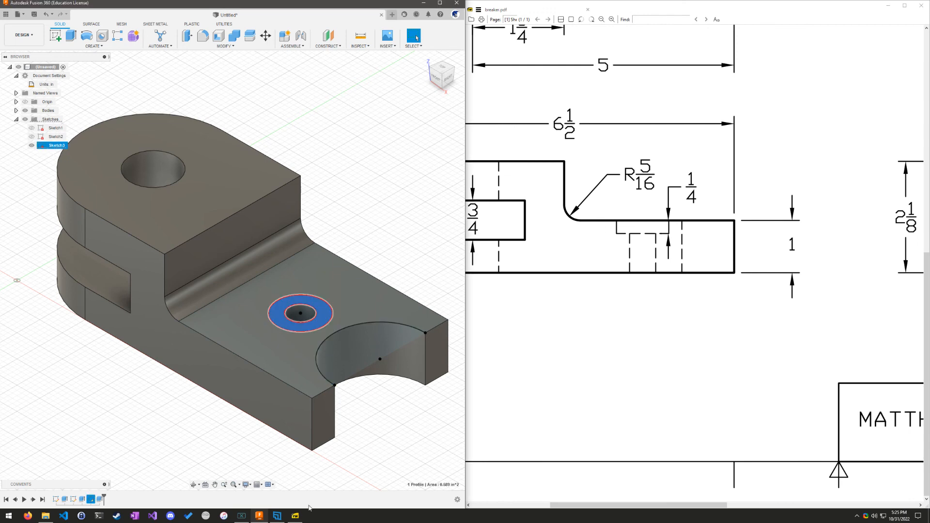
click(71, 35)
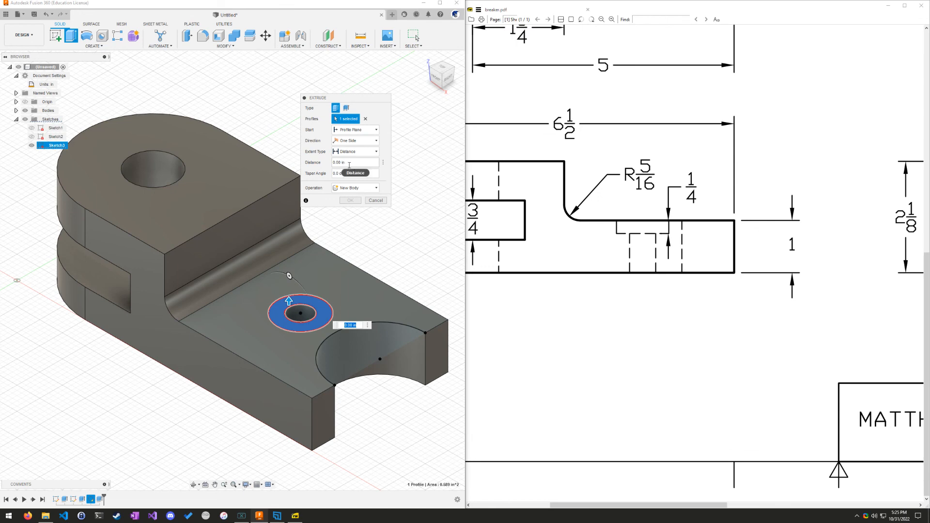
click(349, 162)
text(-)
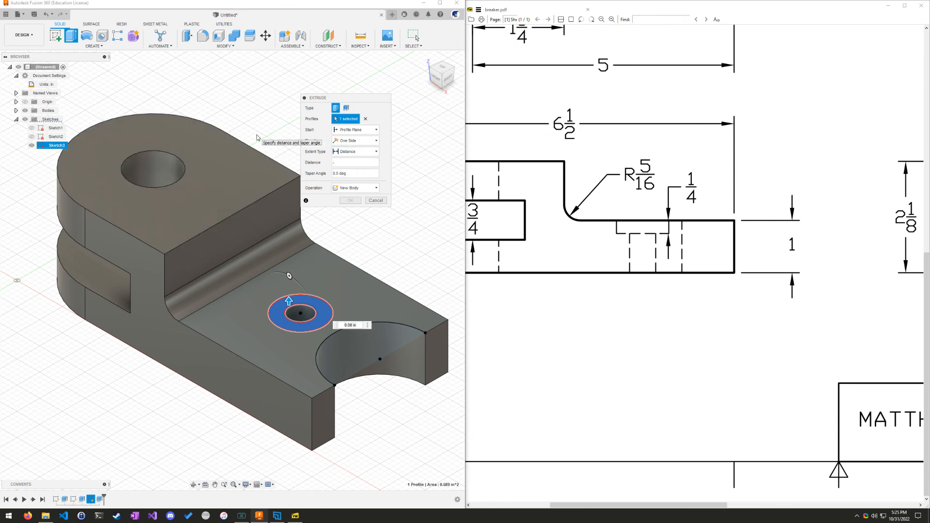
text(1/4)
key(Return)
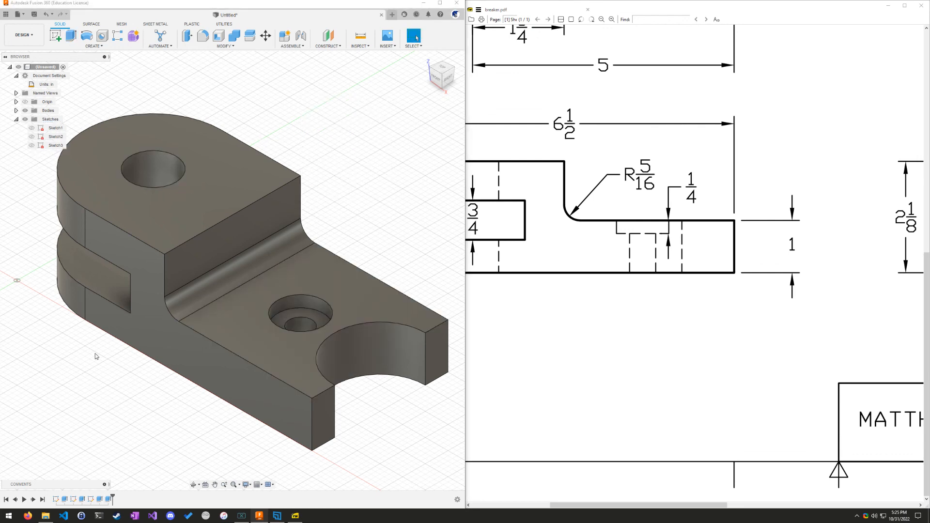
Inspect the part from a low side angle, enlarge the window to full screen and return to the home view
shift+middle_drag(347, 187, 410, 79)
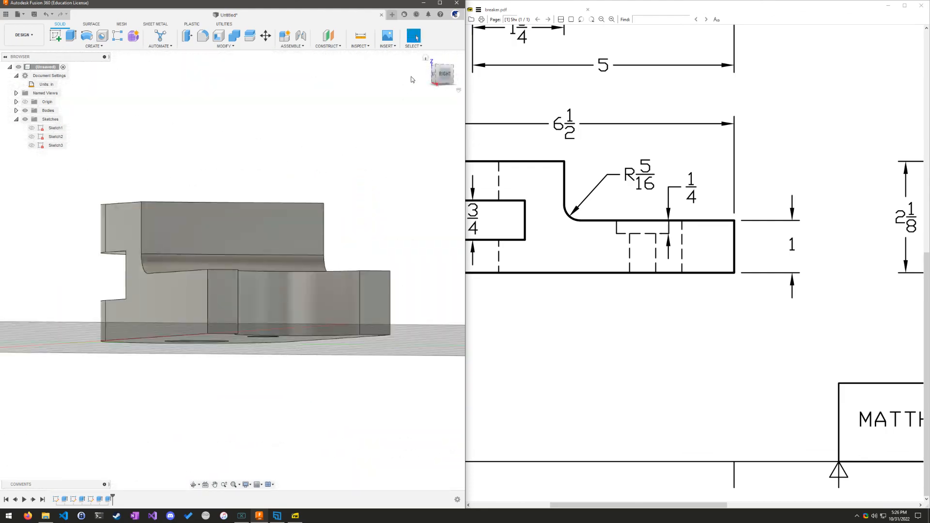
drag(402, 3, 620, 2)
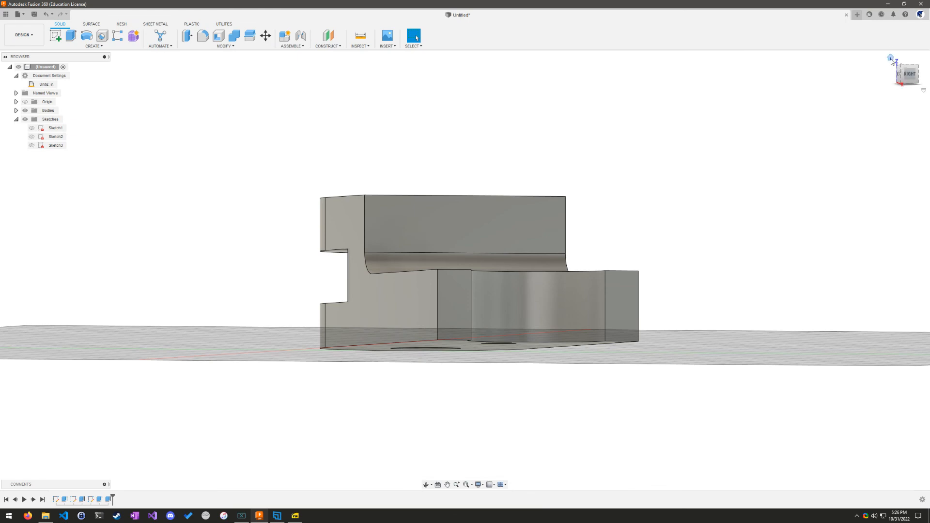
click(891, 59)
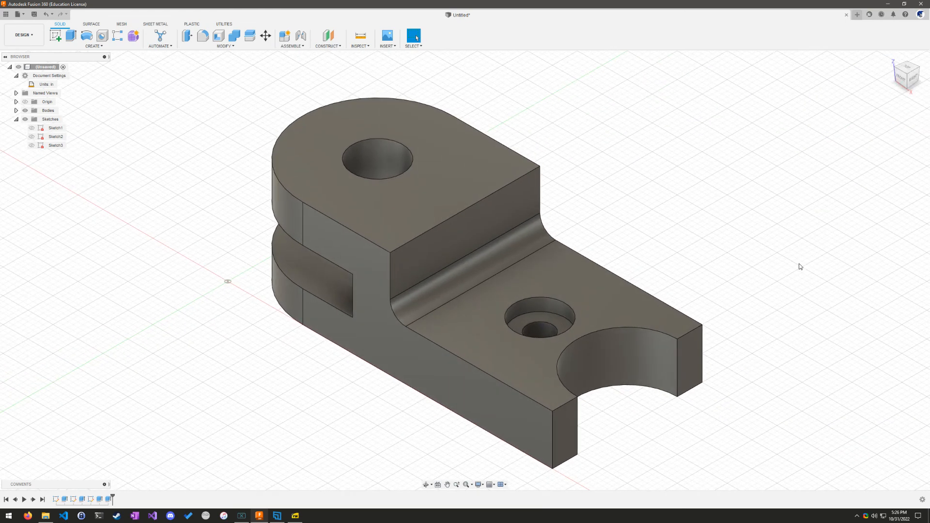